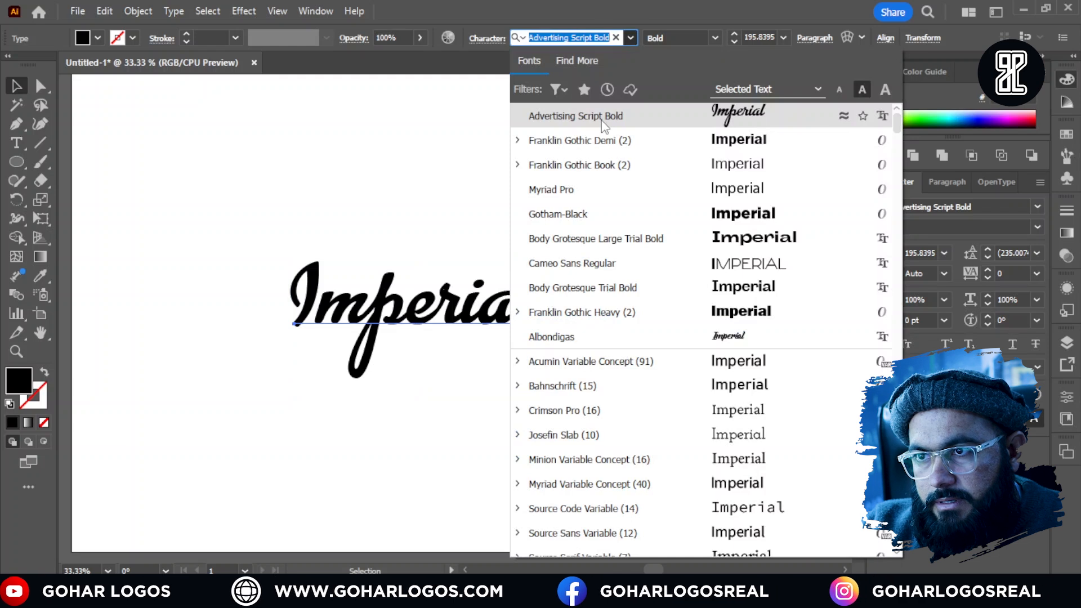
# Convert the Imperial text, set in Advertising Script Bold, to outlines.
pyautogui.click(424, 212)
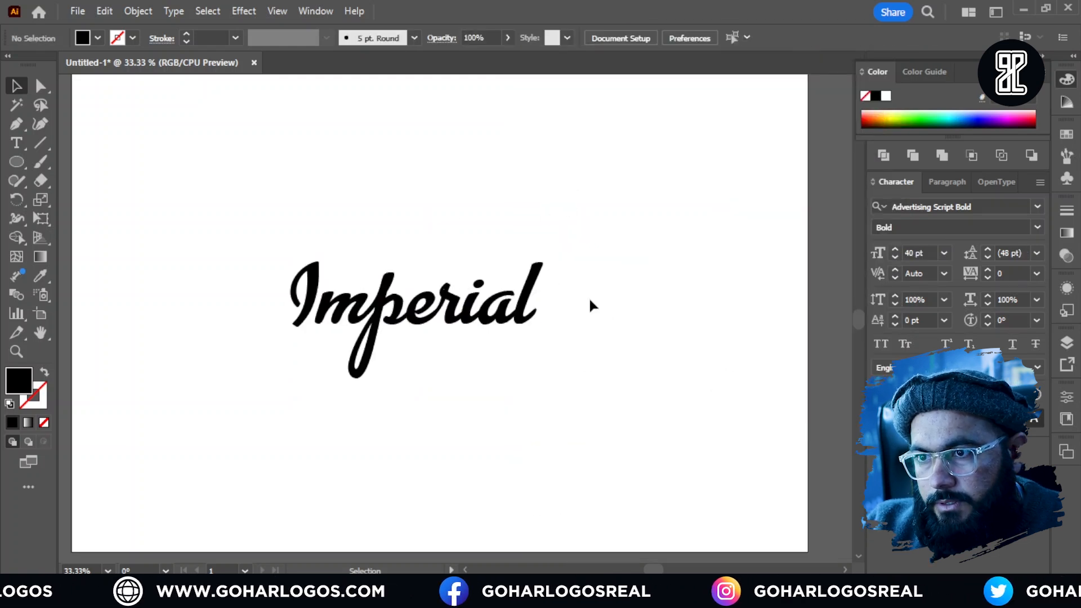
pyautogui.moveTo(589, 300); pyautogui.dragTo(515, 303)
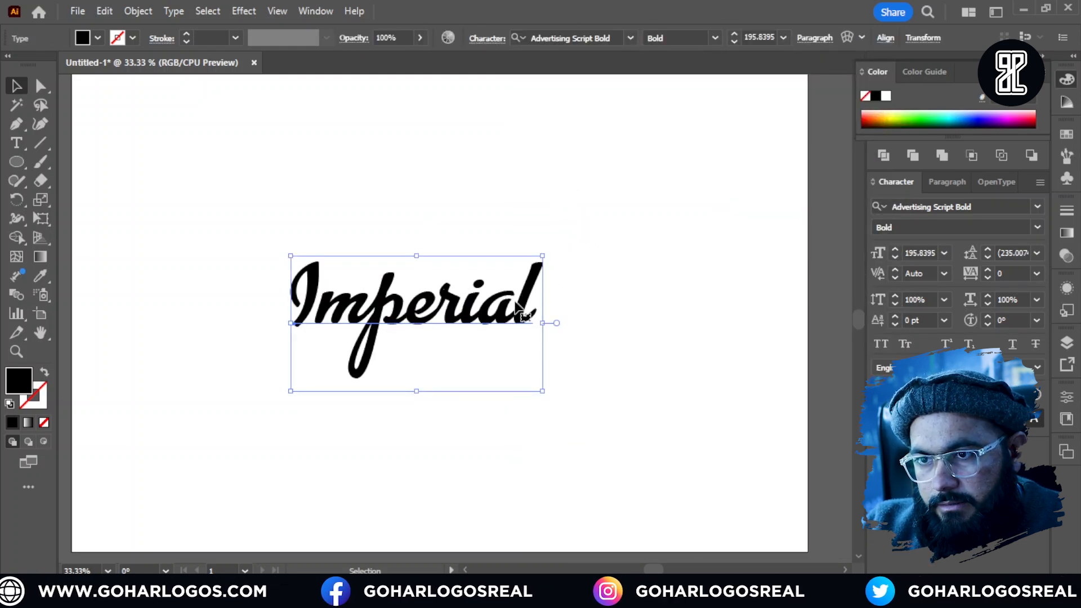
pyautogui.press('a')
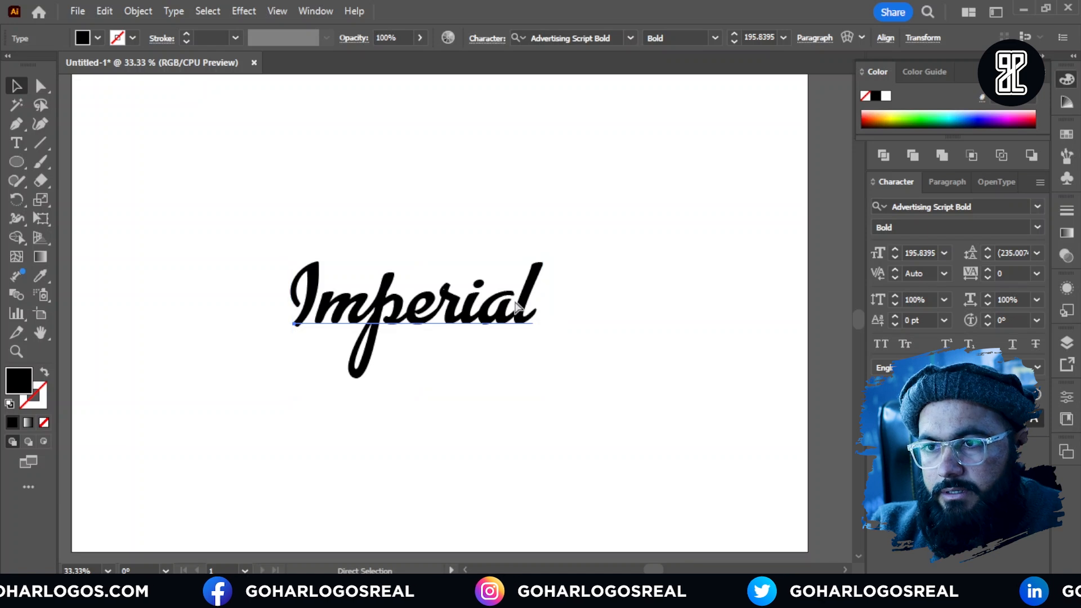
pyautogui.hotkey('shift', 'ctrl', 'o')
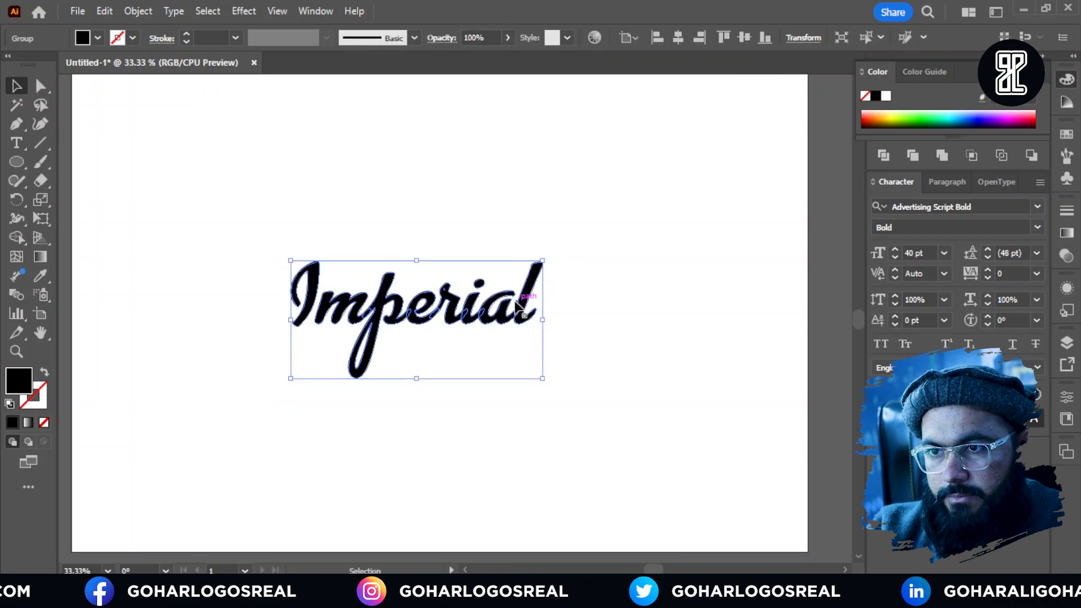
pyautogui.click(634, 302)
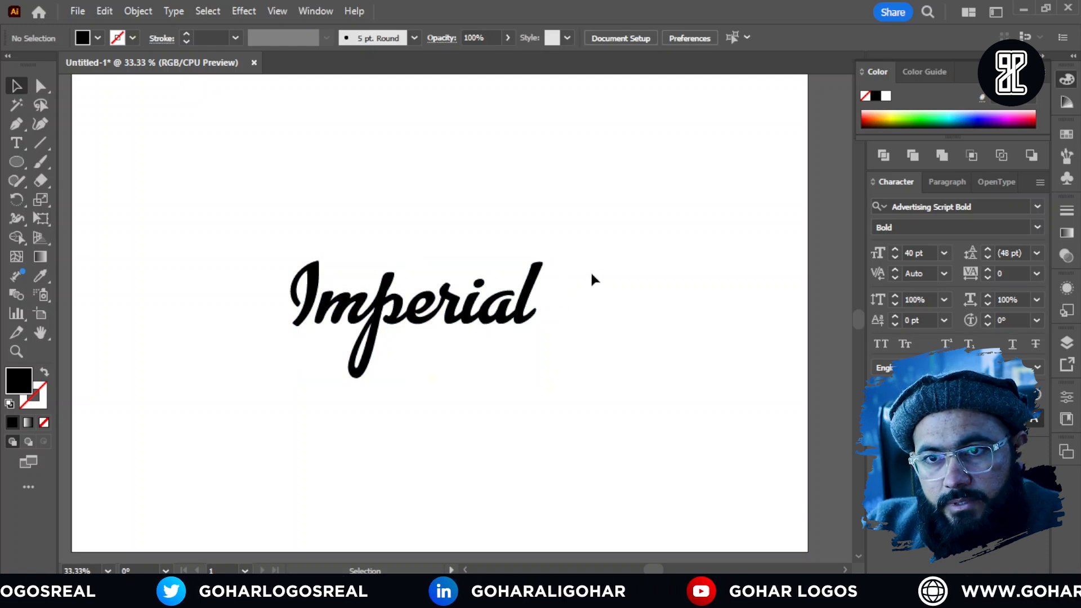
# Rotate the outlined Imperial wordmark slightly counterclockwise so it slants upward, and shift it slightly up and to the right.
pyautogui.click(539, 276)
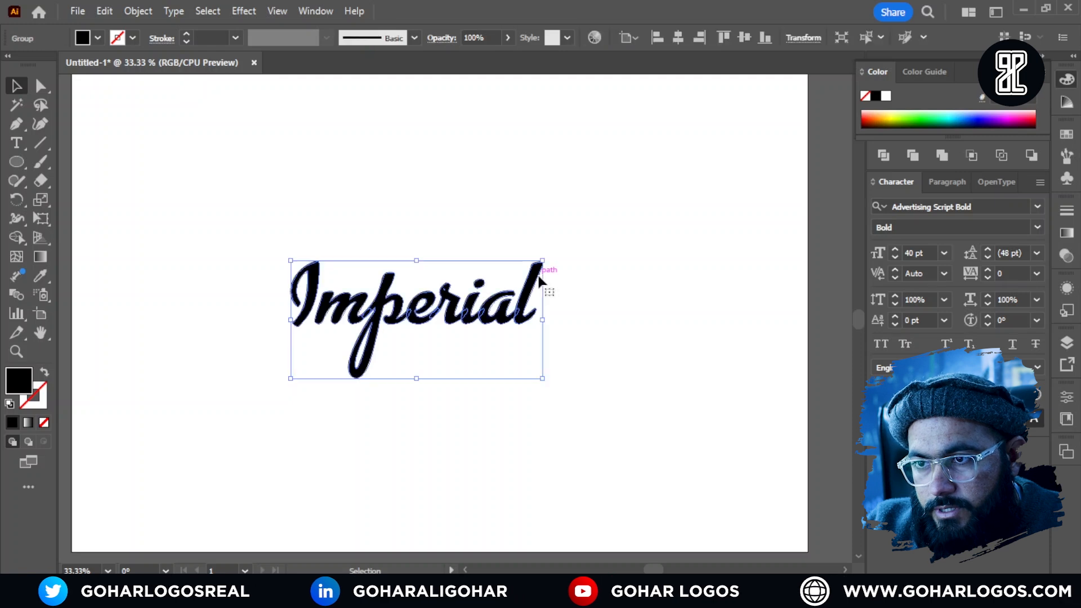
pyautogui.moveTo(550, 256)
pyautogui.mouseDown()
pyautogui.moveTo(546, 239)
pyautogui.moveTo(568, 251)
pyautogui.mouseUp()
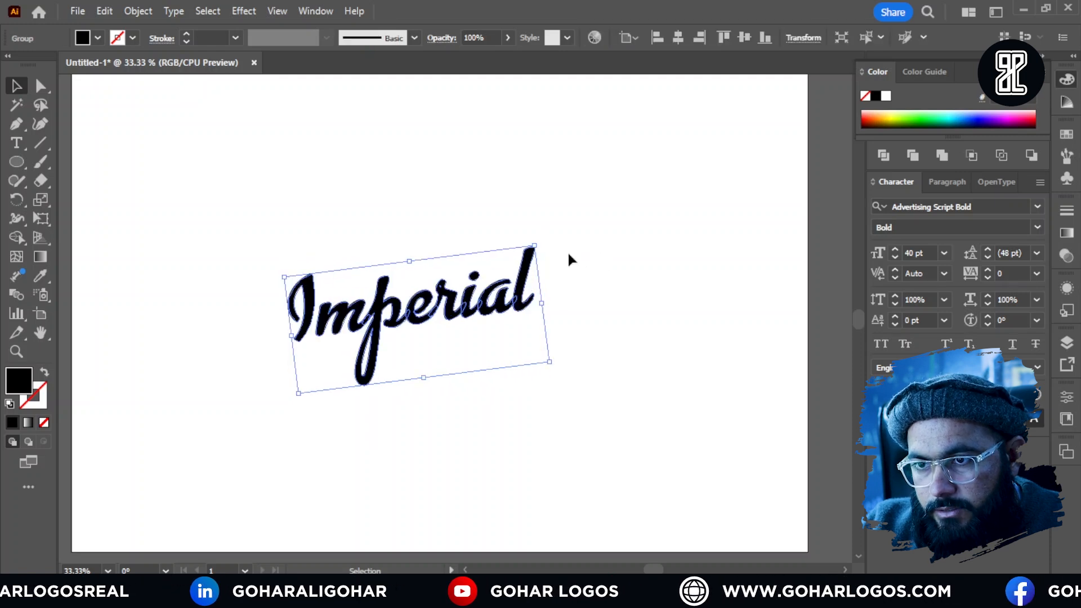
pyautogui.moveTo(478, 304); pyautogui.dragTo(487, 292)
pyautogui.click(572, 283)
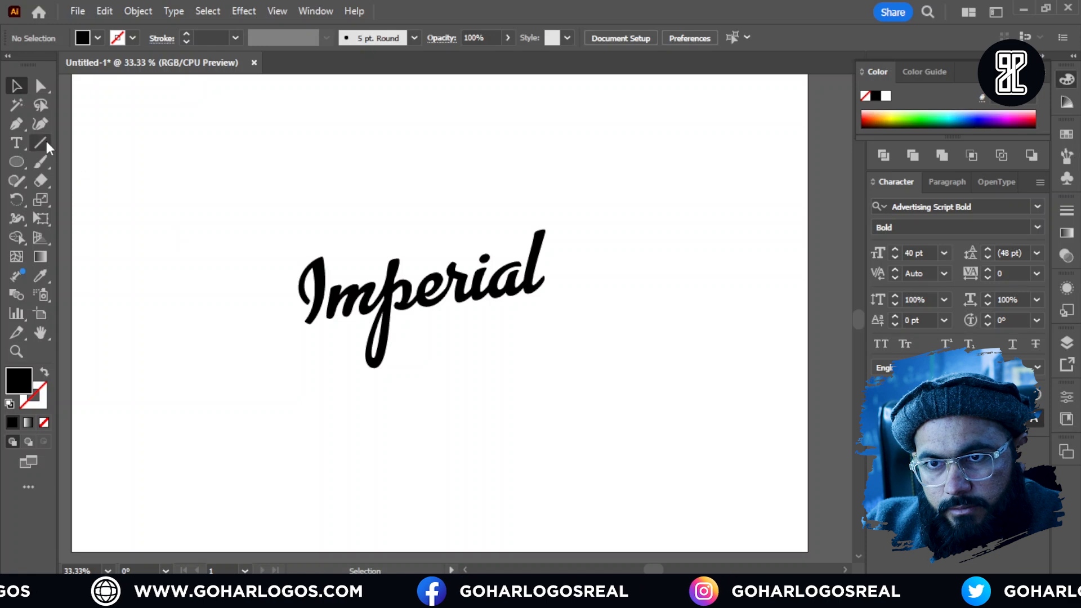
# Paint a gently arched underline beneath the wordmark with the Paintbrush, crossing the p's descender, after undoing a straighter first stroke.
pyautogui.click(41, 166)
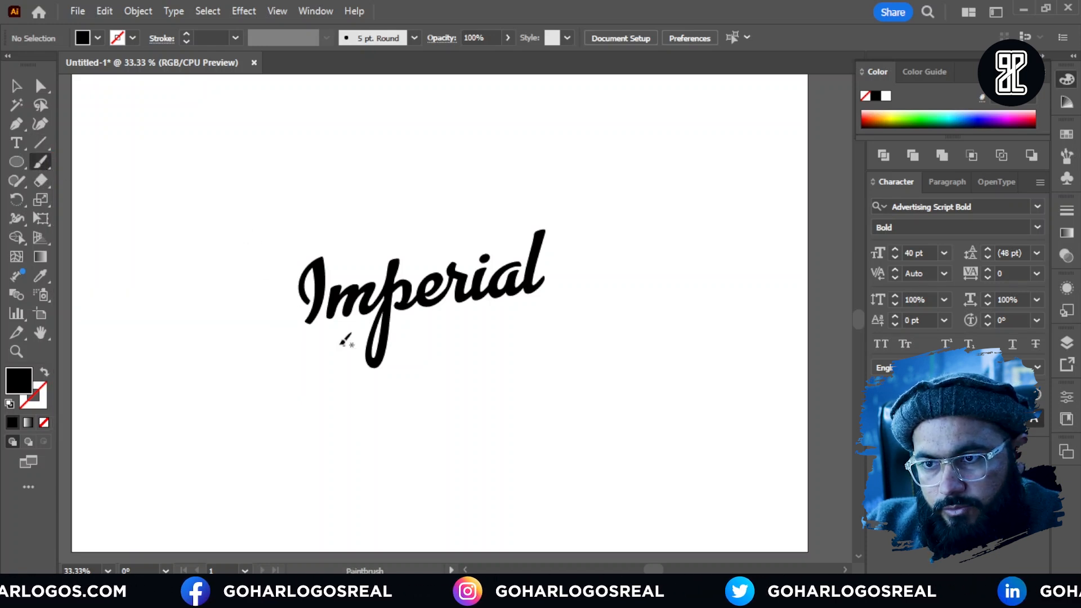
pyautogui.moveTo(382, 333); pyautogui.dragTo(542, 308)
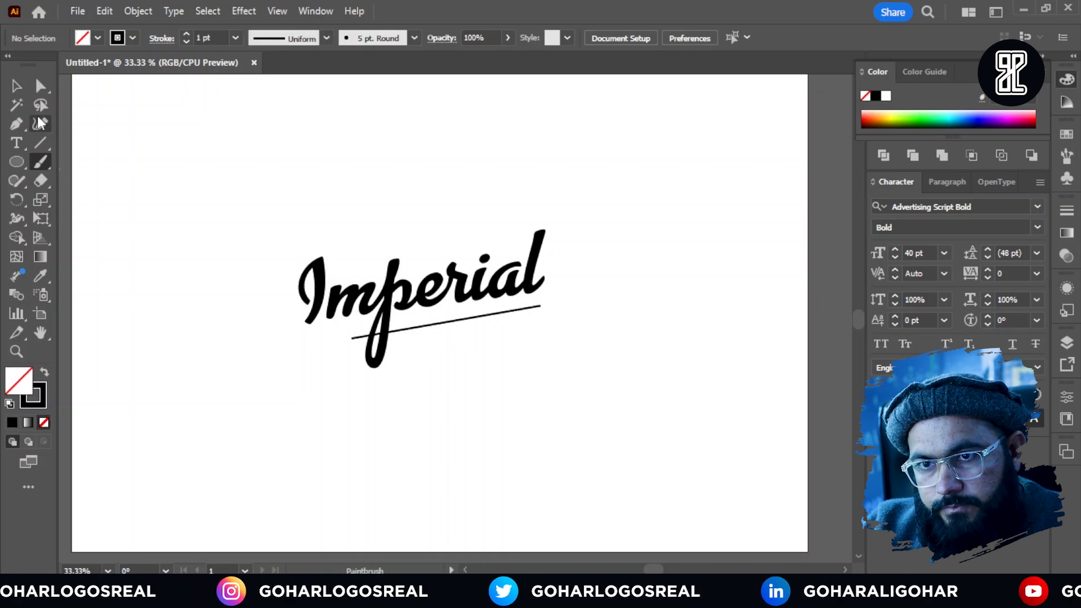
pyautogui.press('v')
pyautogui.hotkey('ctrl', 'z')
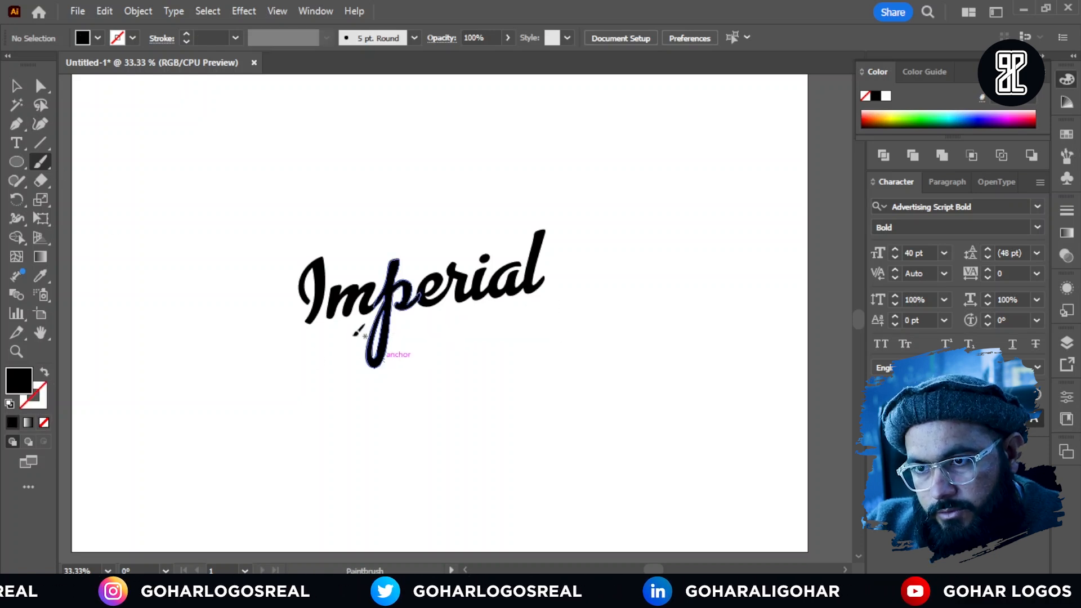
pyautogui.moveTo(409, 324); pyautogui.dragTo(542, 311)
pyautogui.click(16, 86)
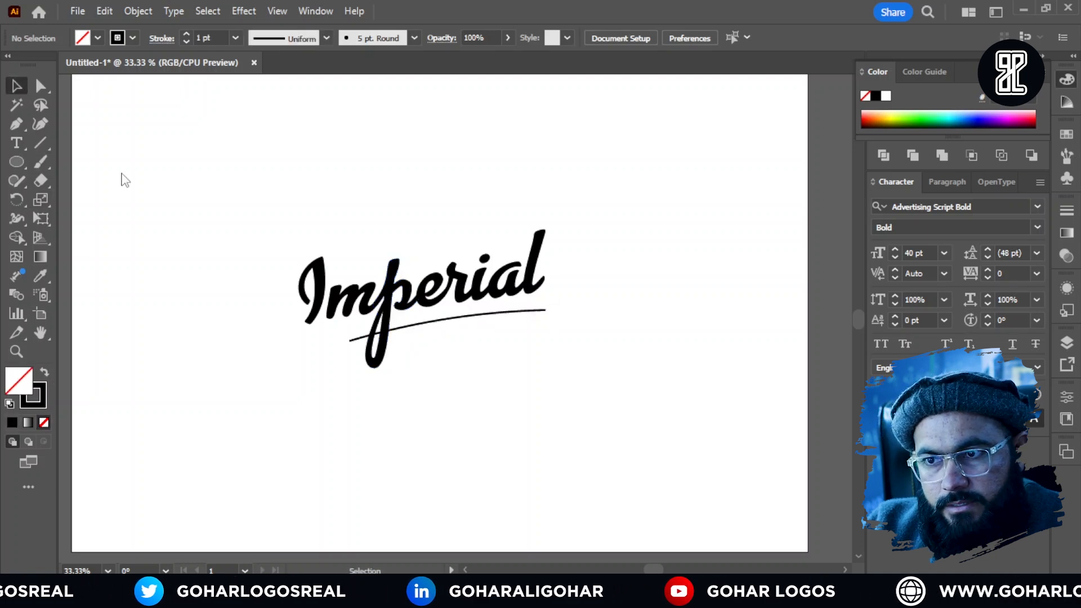
# Set the painted underline's stroke weight to 4 pt.
pyautogui.click(435, 325)
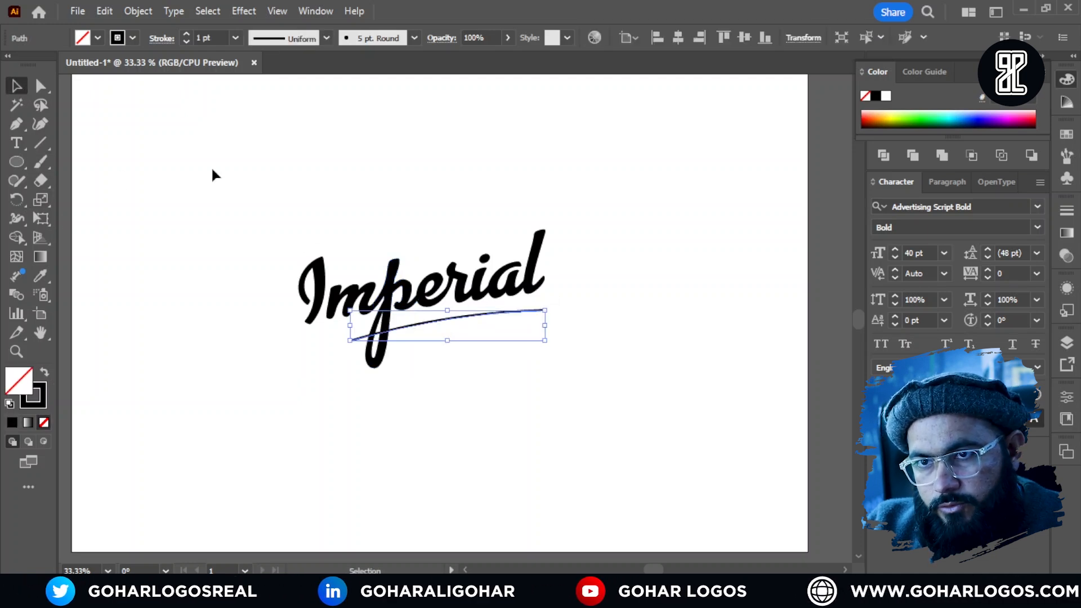
pyautogui.click(185, 34)
pyautogui.click(185, 34)
pyautogui.click(185, 33)
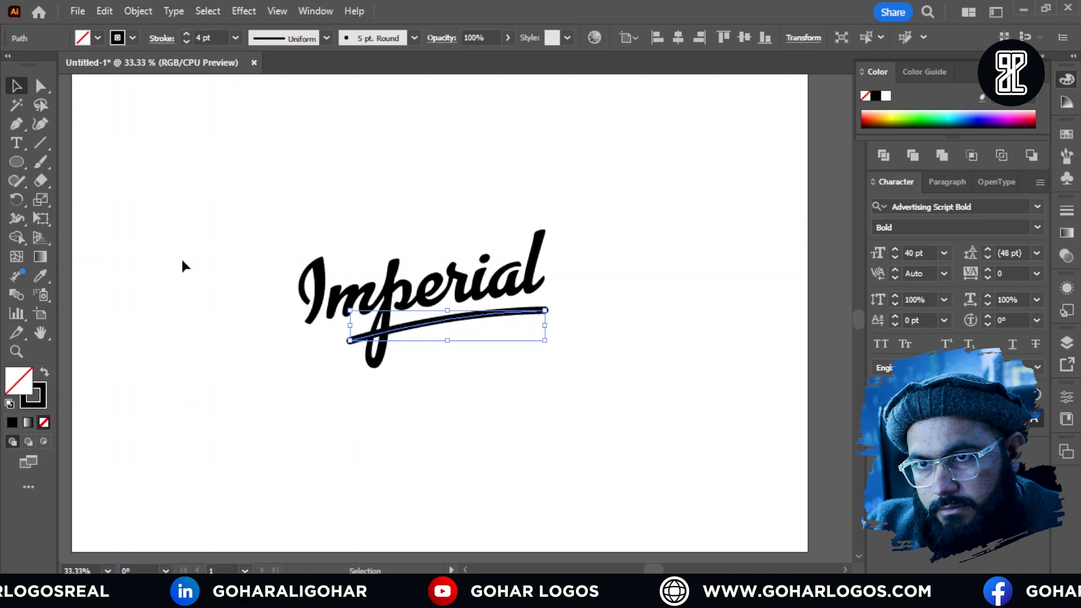
pyautogui.click(184, 266)
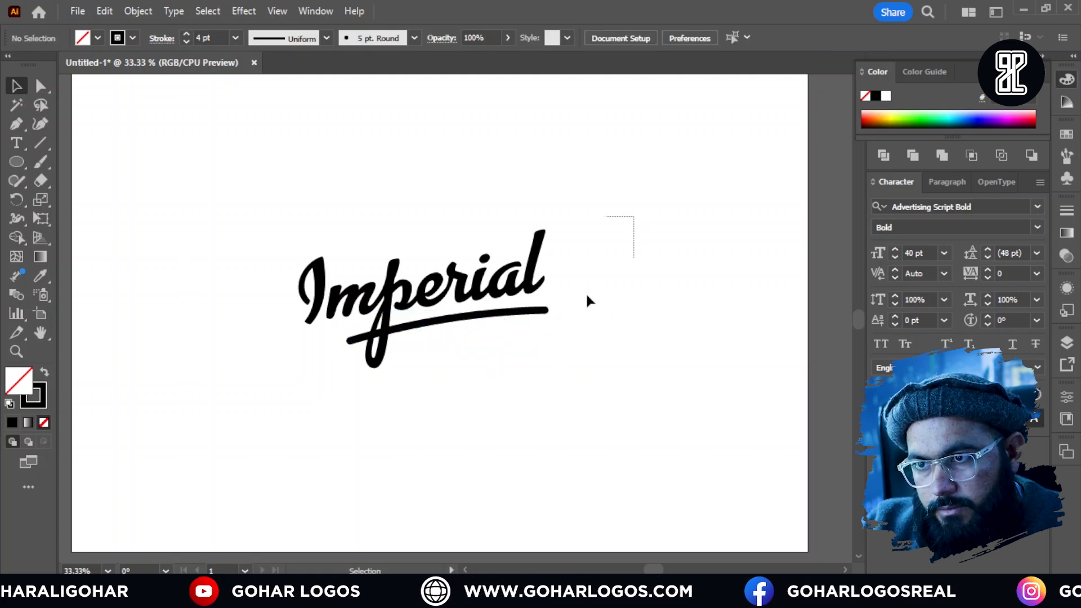
# Expand the underline's brush stroke into a filled shape.
pyautogui.moveTo(586, 301); pyautogui.dragTo(268, 437)
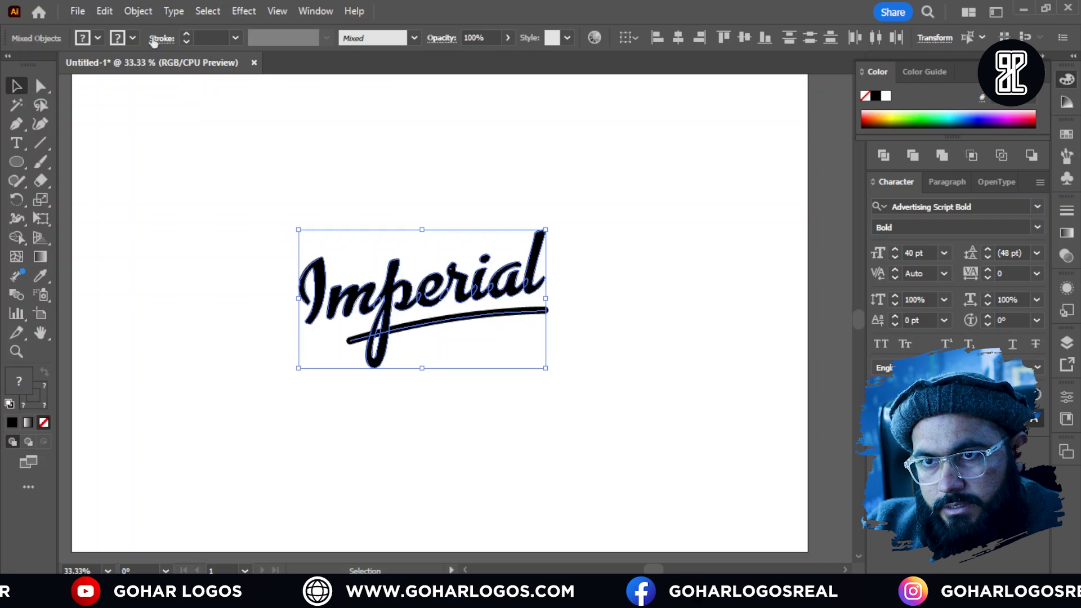
pyautogui.click(228, 290)
pyautogui.click(418, 329)
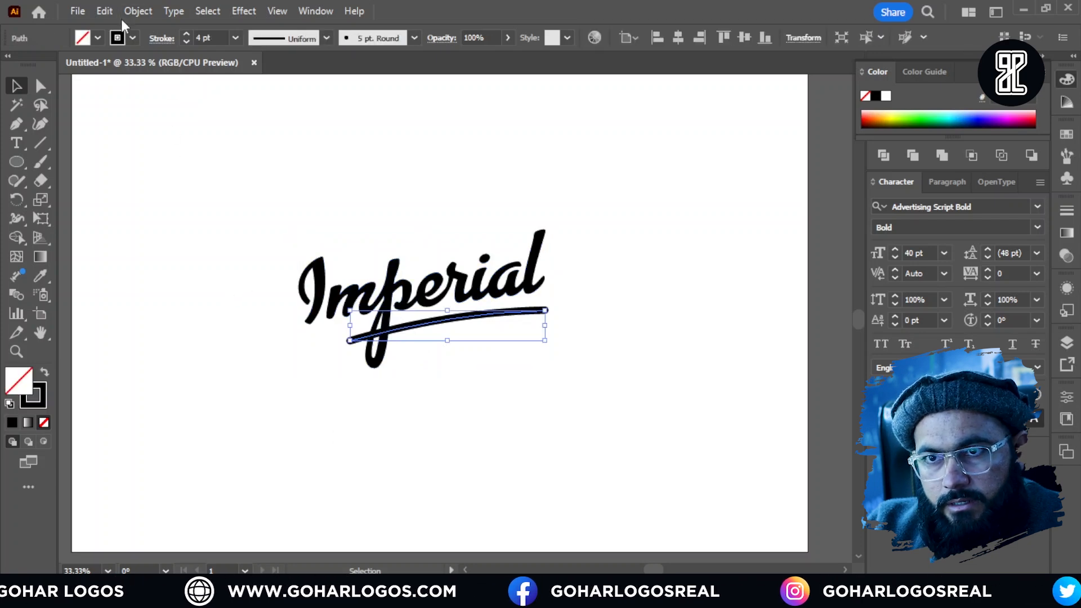
pyautogui.click(138, 10)
pyautogui.click(214, 239)
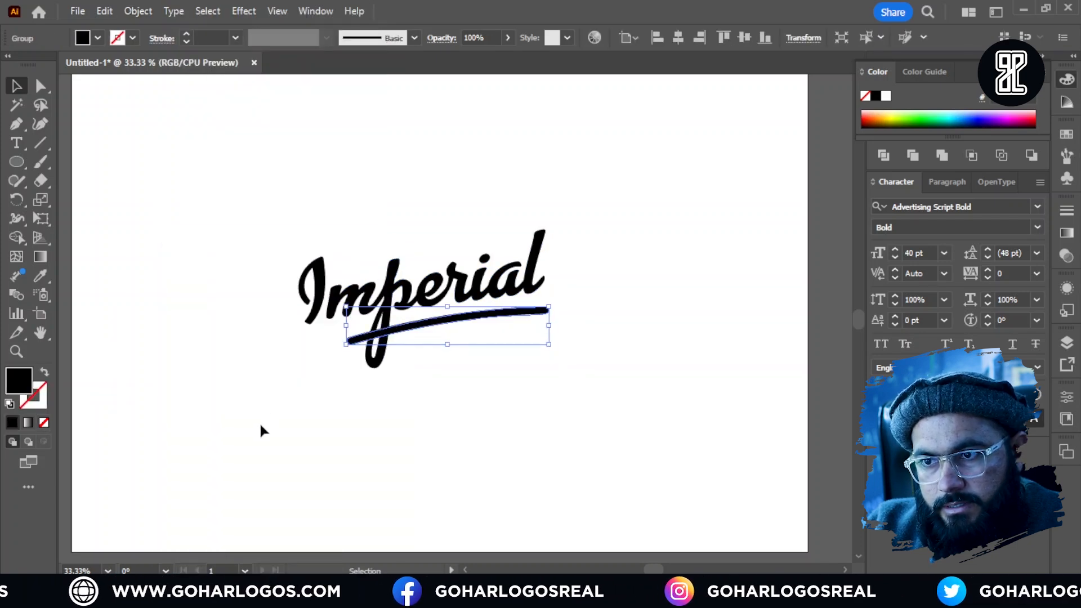
pyautogui.click(452, 396)
# Using Shape Builder on the wordmark and underline, merge the p's thick stem through the crossing and the underline's left part across the thin loop stroke.
pyautogui.moveTo(387, 301); pyautogui.dragTo(371, 290)
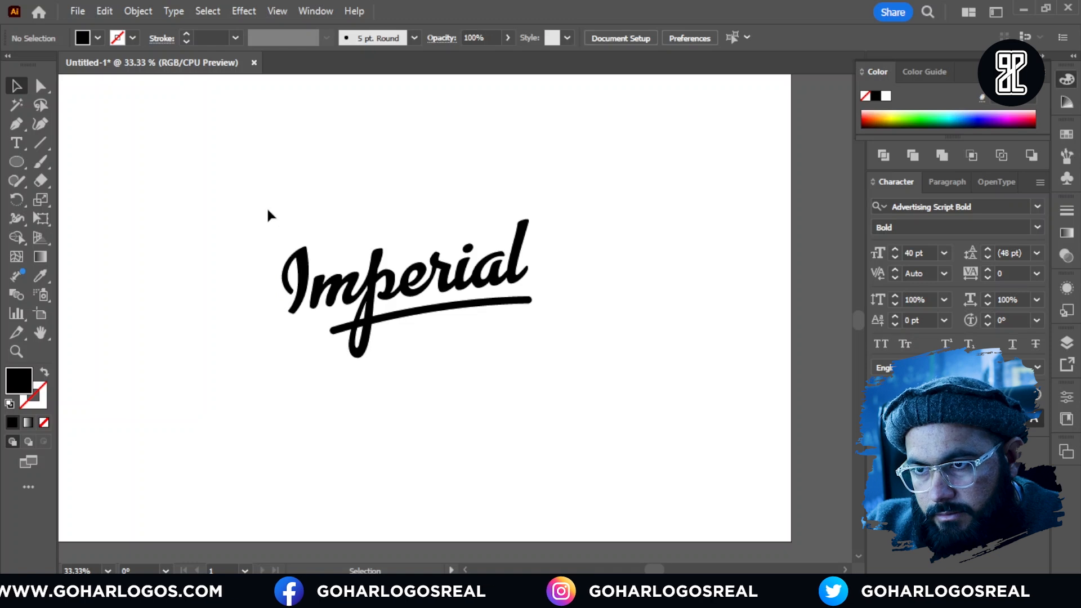
pyautogui.scroll(1, 415, 333)
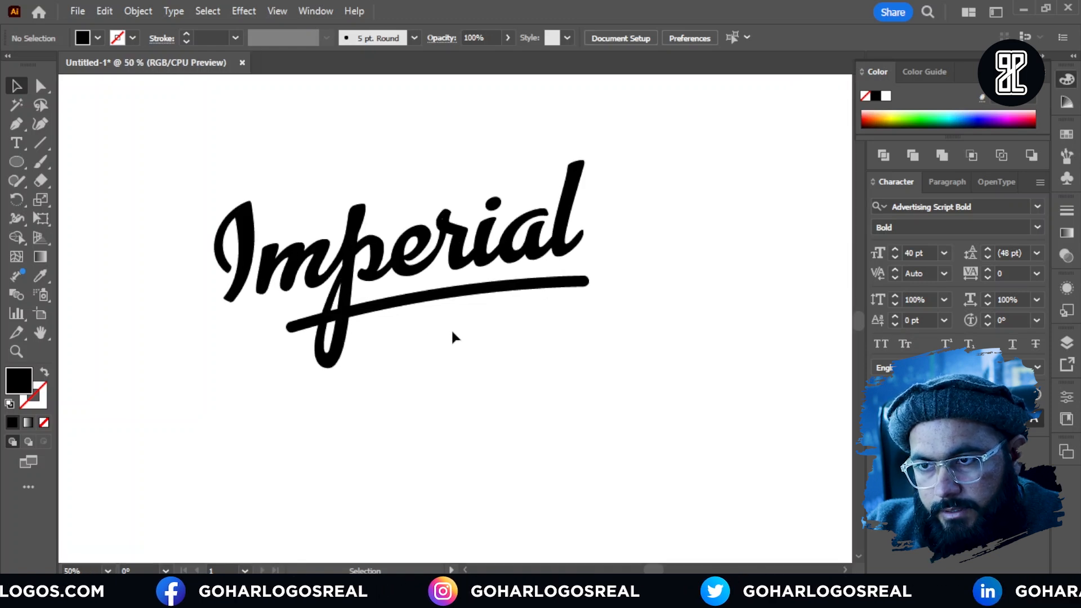
pyautogui.scroll(-1, 453, 336)
pyautogui.scroll(1, 417, 317)
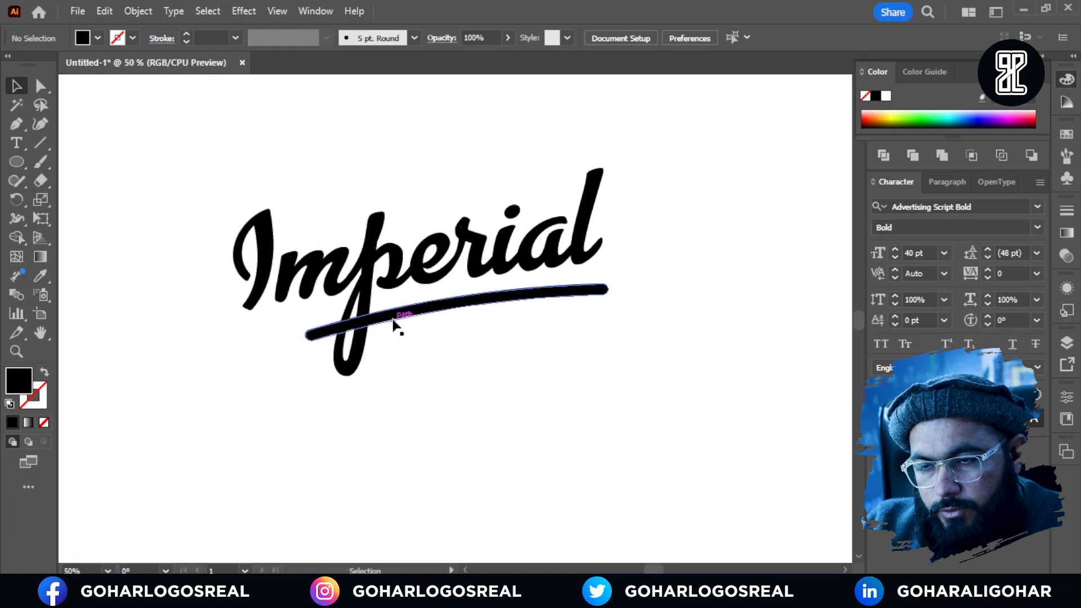
pyautogui.scroll(1, 424, 329)
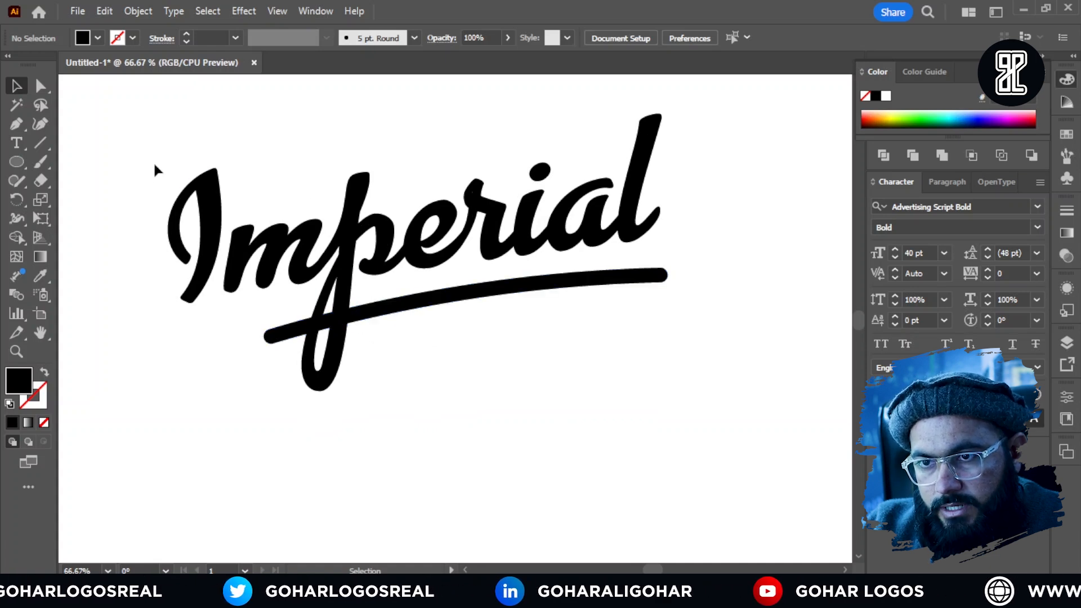
pyautogui.moveTo(396, 407); pyautogui.dragTo(266, 291)
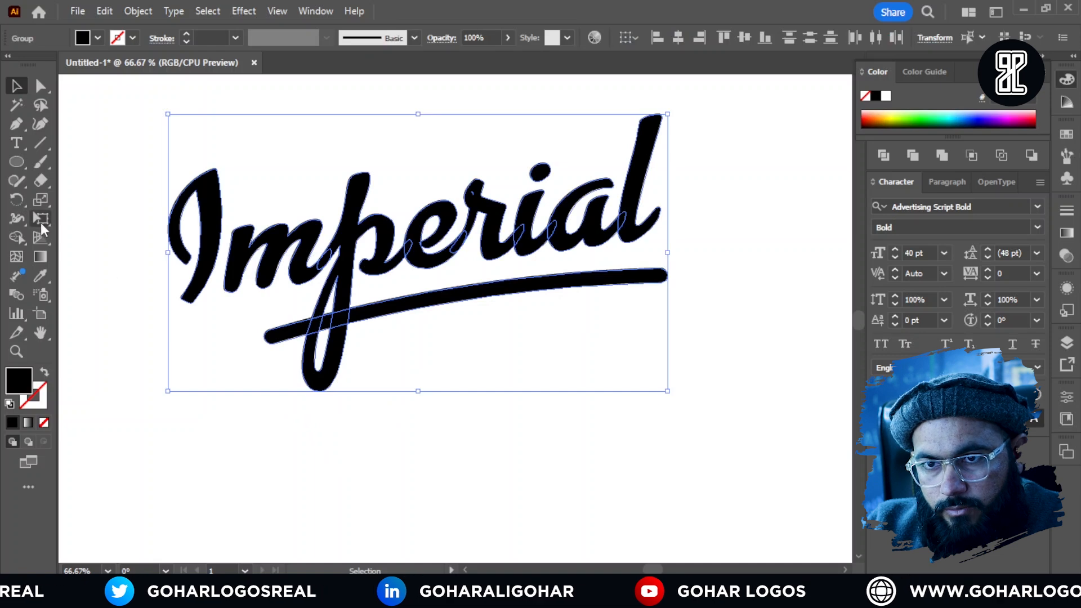
pyautogui.click(18, 237)
pyautogui.scroll(4, 277, 338)
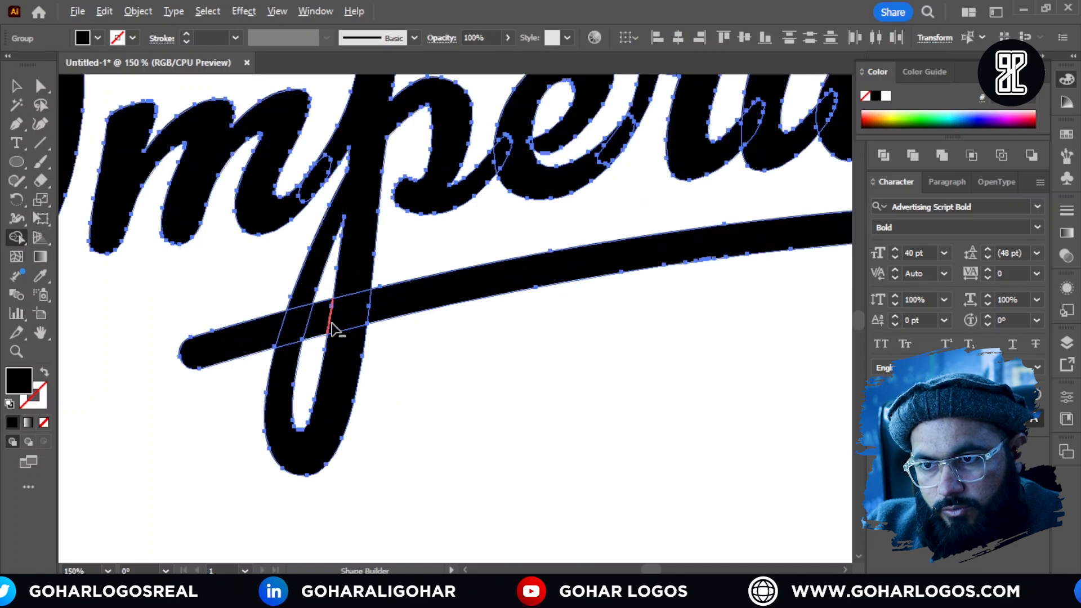
pyautogui.moveTo(360, 231)
pyautogui.mouseDown()
pyautogui.moveTo(359, 293)
pyautogui.moveTo(340, 383)
pyautogui.mouseUp()
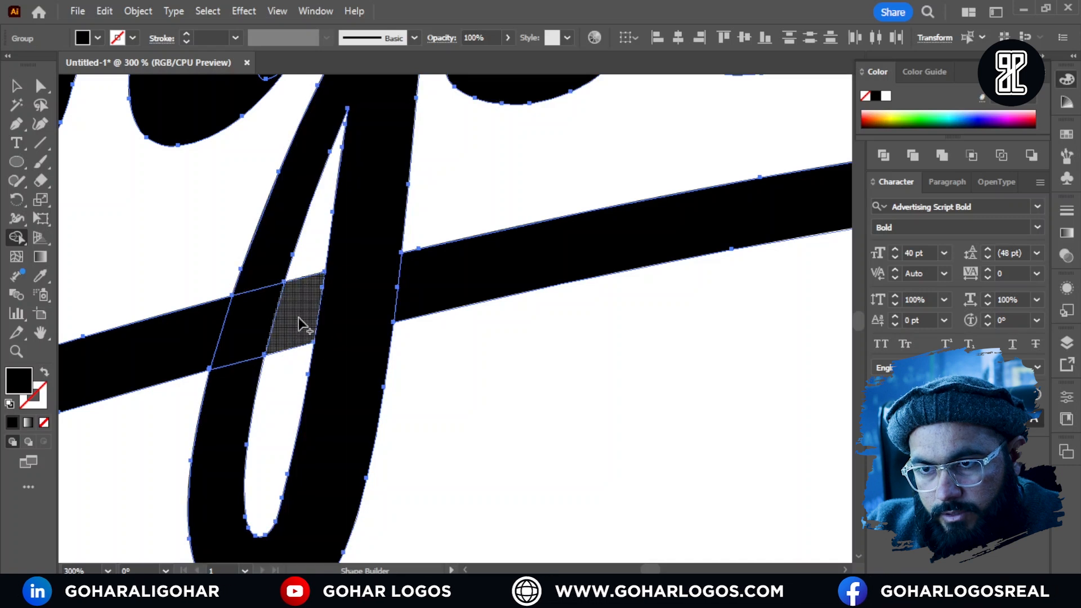
pyautogui.moveTo(297, 317); pyautogui.dragTo(186, 354)
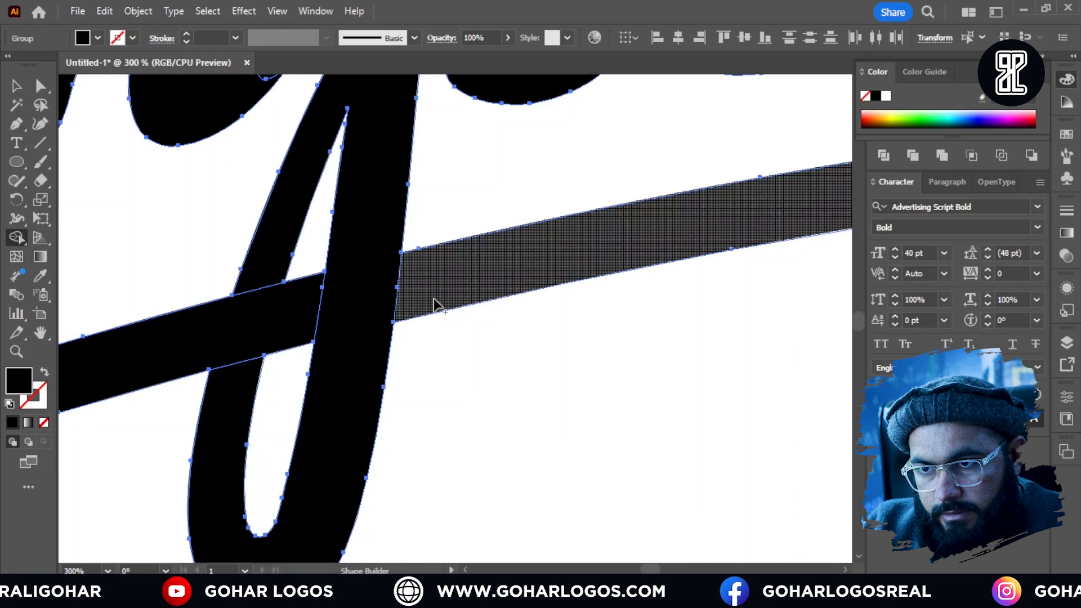
pyautogui.press('v')
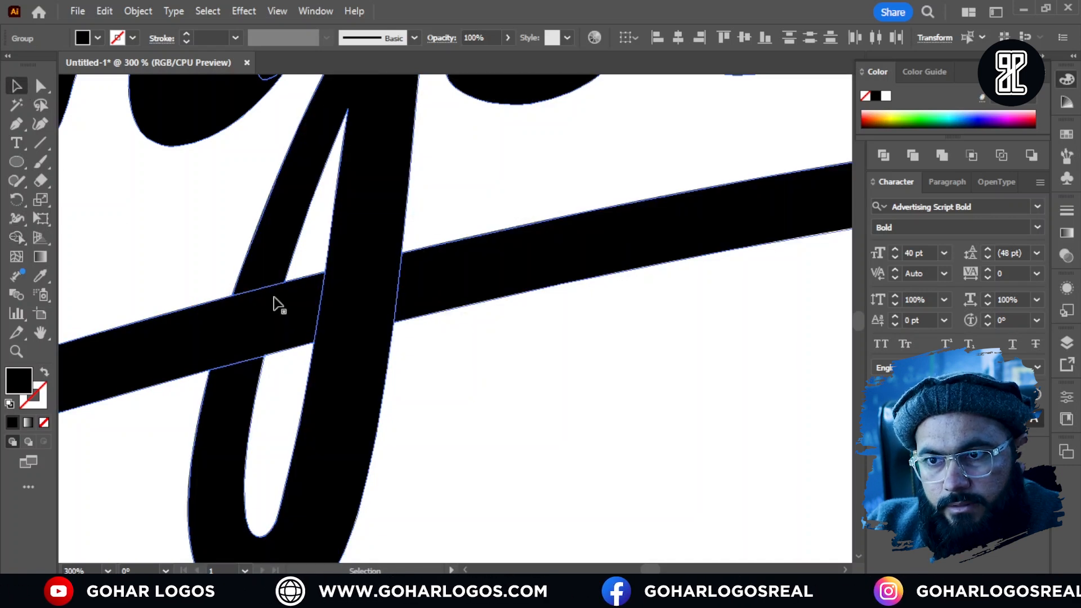
# Ungroup the underline so its pieces on either side of the p's thick stem are separate objects.
pyautogui.click(429, 353)
pyautogui.click(337, 331)
pyautogui.scroll(2, 285, 307)
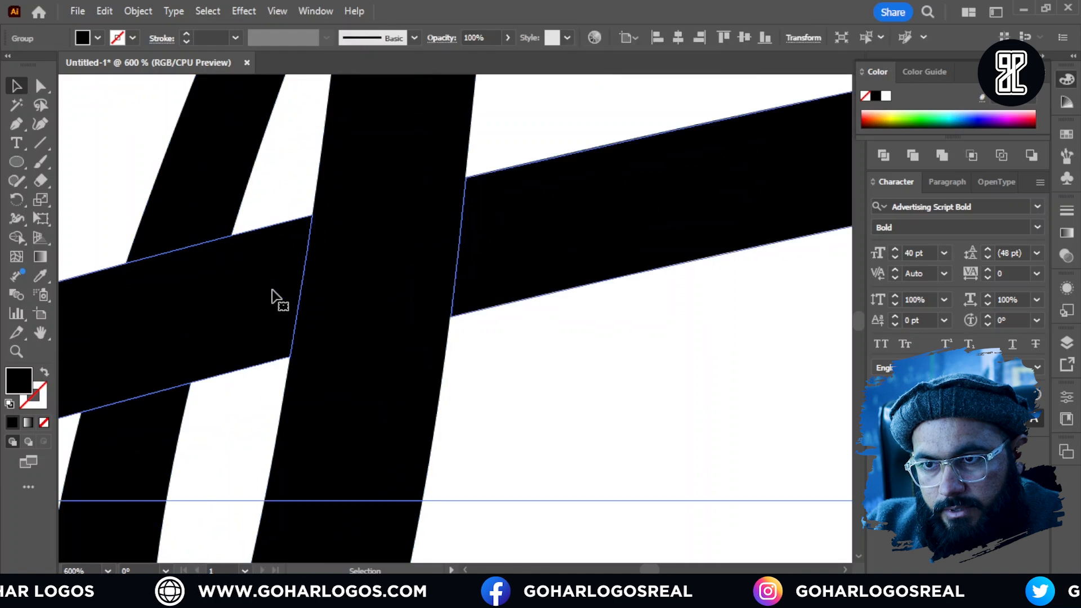
pyautogui.scroll(-3, 417, 253)
pyautogui.click(465, 307)
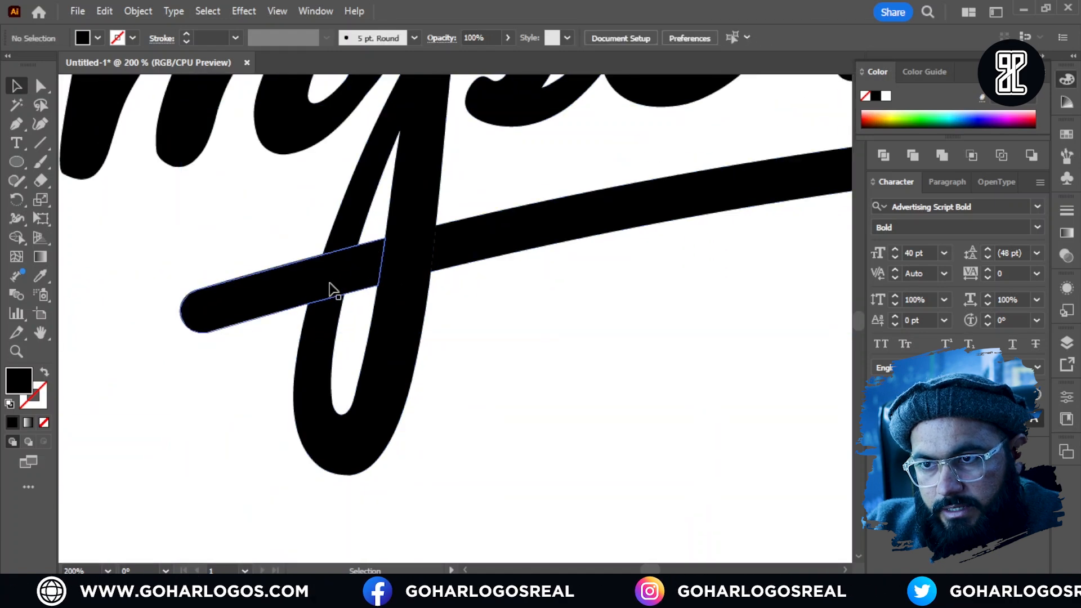
pyautogui.scroll(-2, 327, 285)
pyautogui.scroll(2, 358, 283)
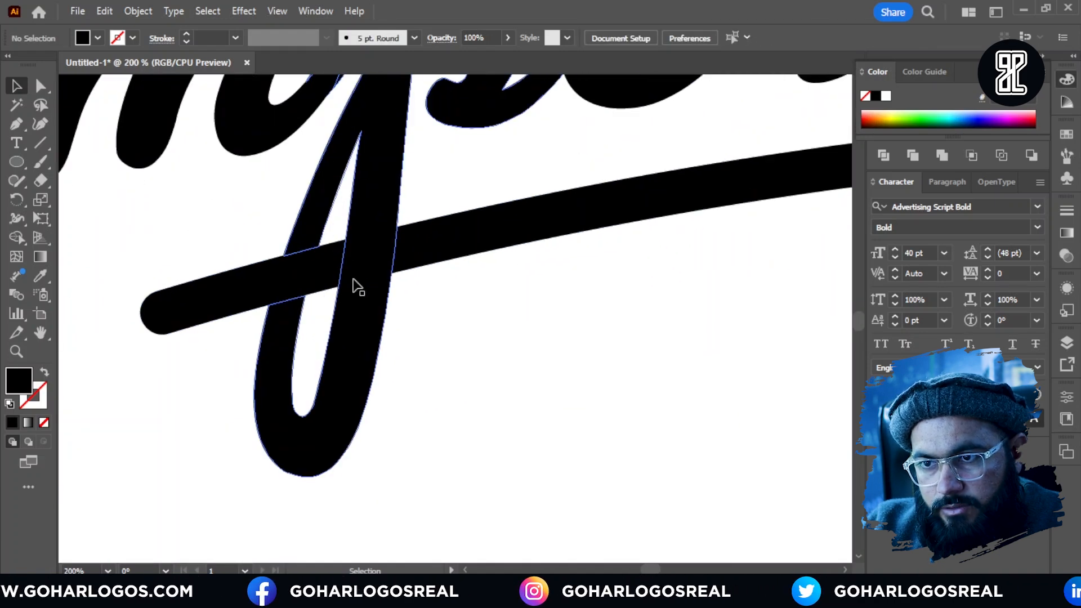
pyautogui.click(323, 275)
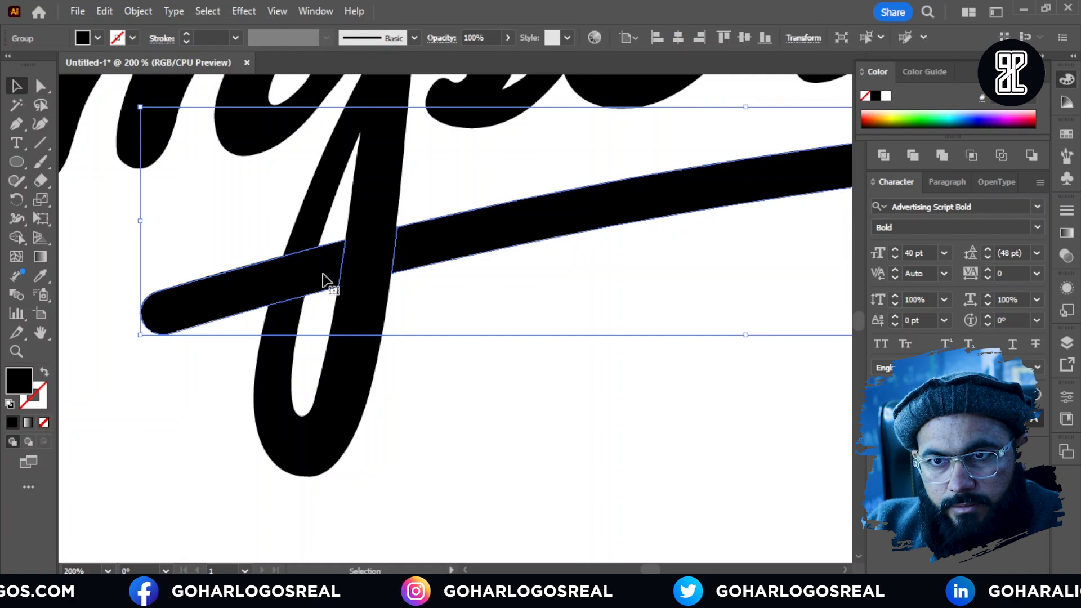
pyautogui.rightClick(323, 280)
pyautogui.click(369, 392)
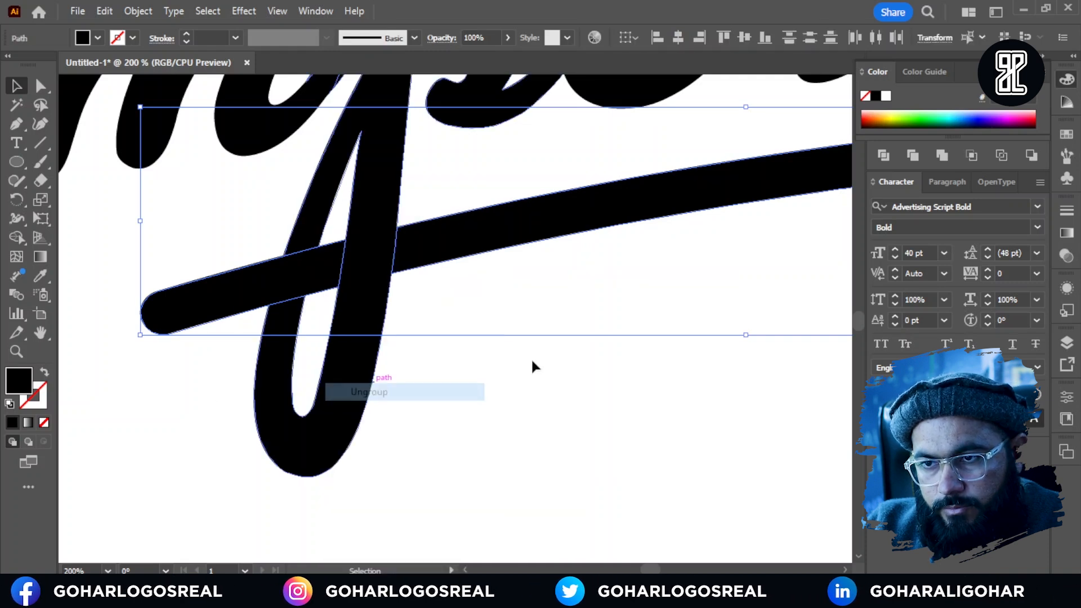
pyautogui.click(532, 360)
# Pull the end anchors of the underline's left piece back from the p's thick stem to leave a narrow gap.
pyautogui.click(312, 279)
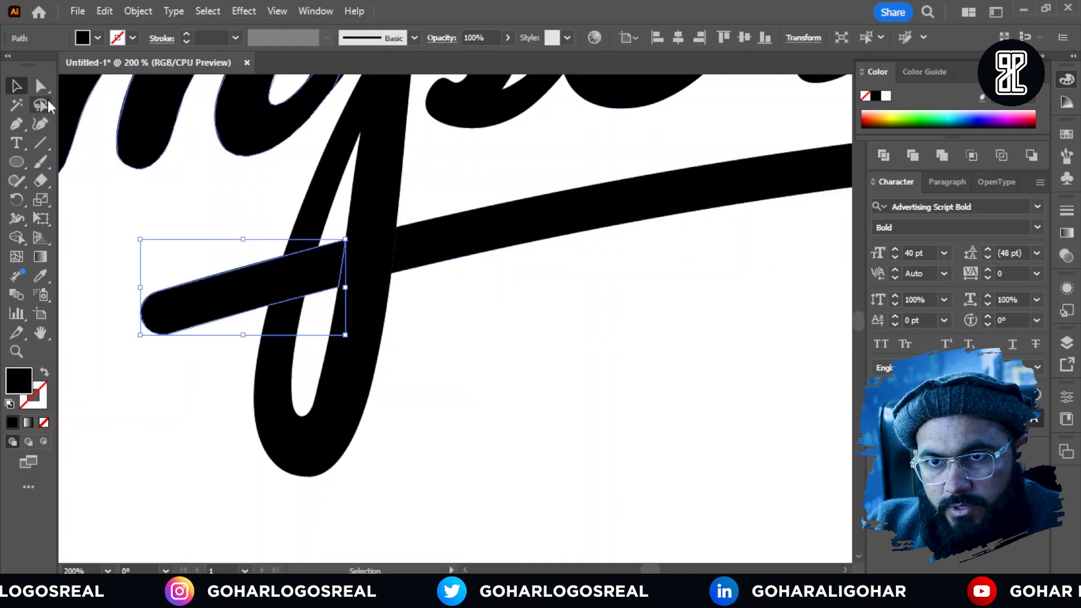
pyautogui.click(41, 86)
pyautogui.scroll(5, 337, 267)
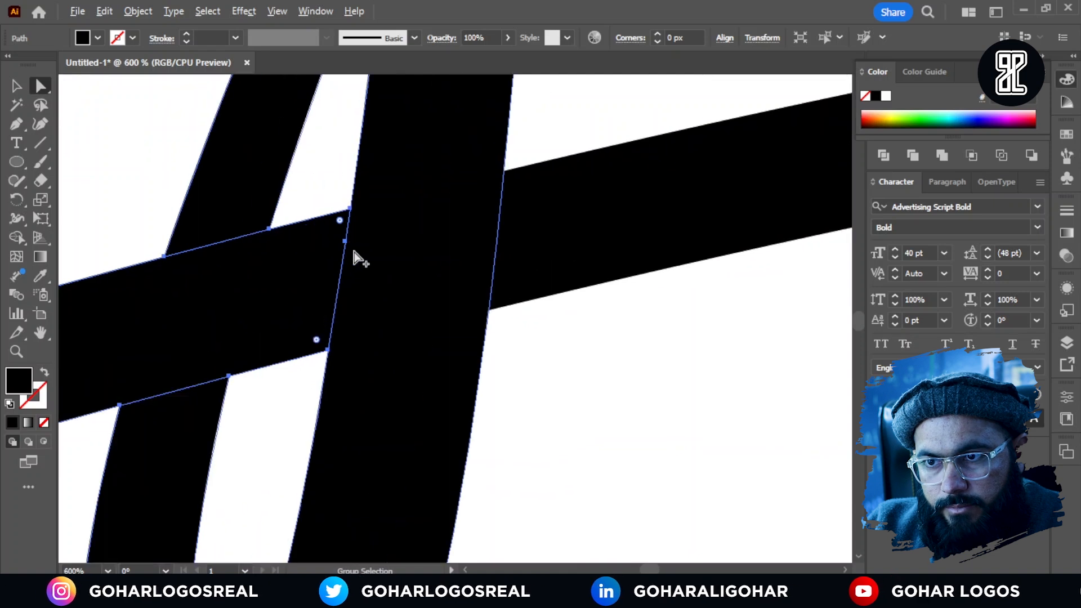
pyautogui.click(350, 209)
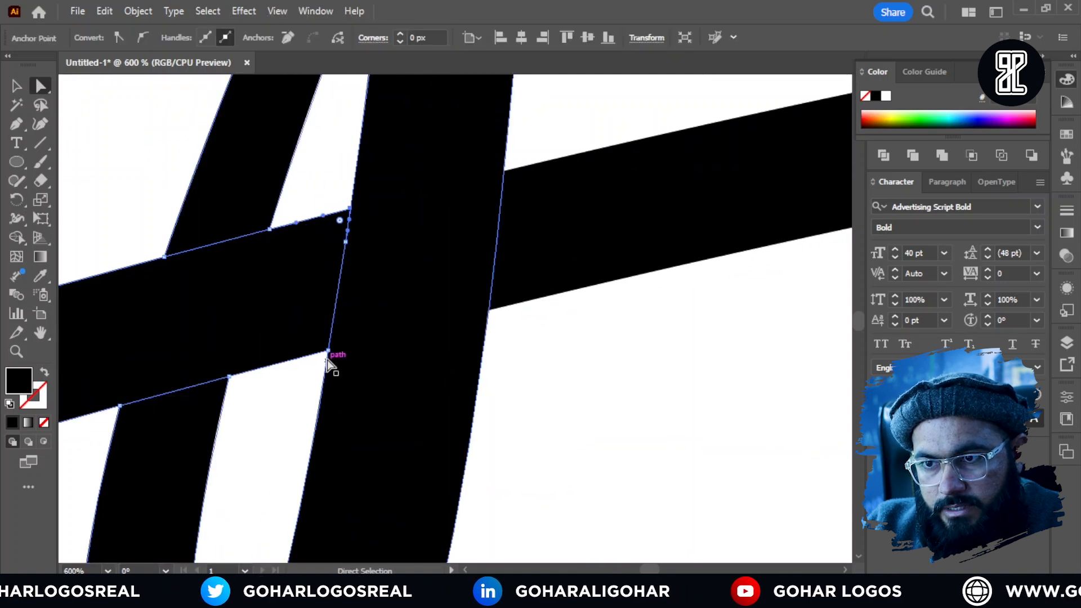
pyautogui.click(327, 352)
pyautogui.scroll(3, 356, 254)
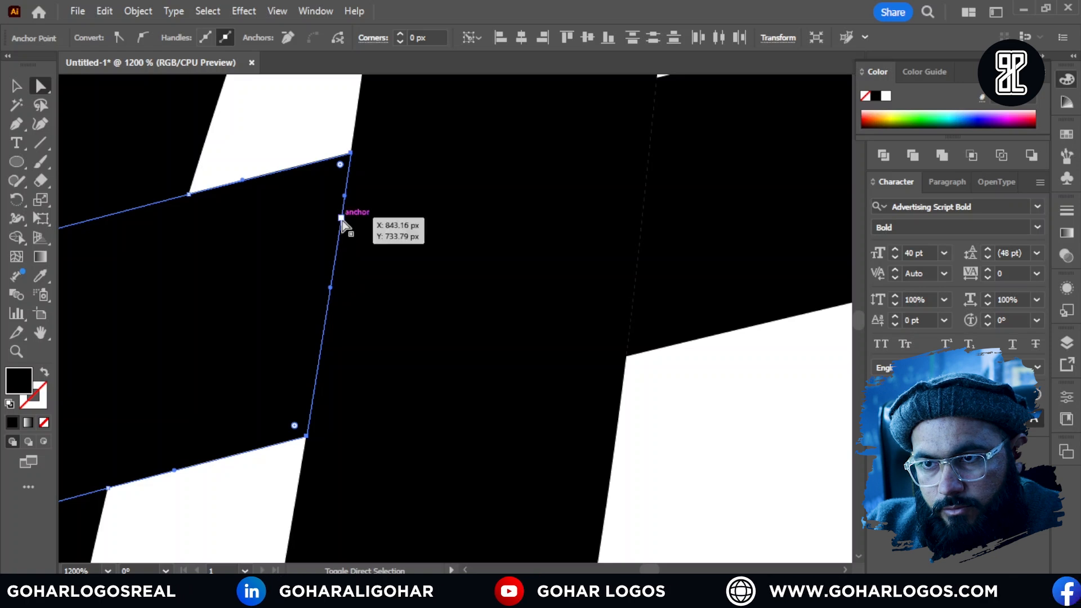
pyautogui.moveTo(345, 158); pyautogui.dragTo(309, 168)
pyautogui.press('v')
pyautogui.scroll(-4, 218, 176)
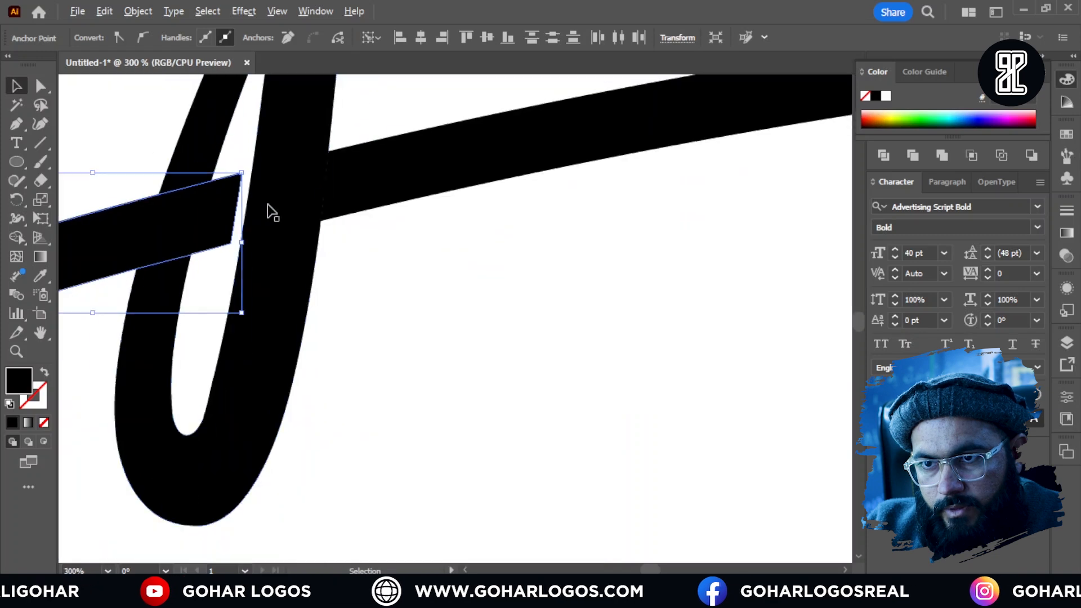
pyautogui.scroll(-2, 348, 279)
pyautogui.click(345, 299)
pyautogui.scroll(-4, 347, 315)
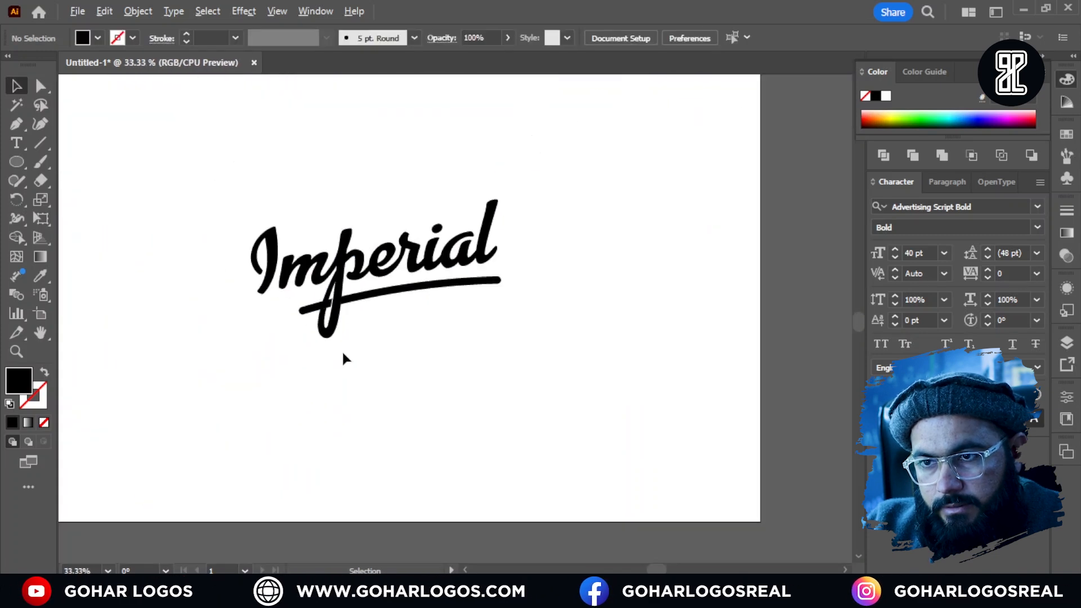
pyautogui.scroll(1, 364, 345)
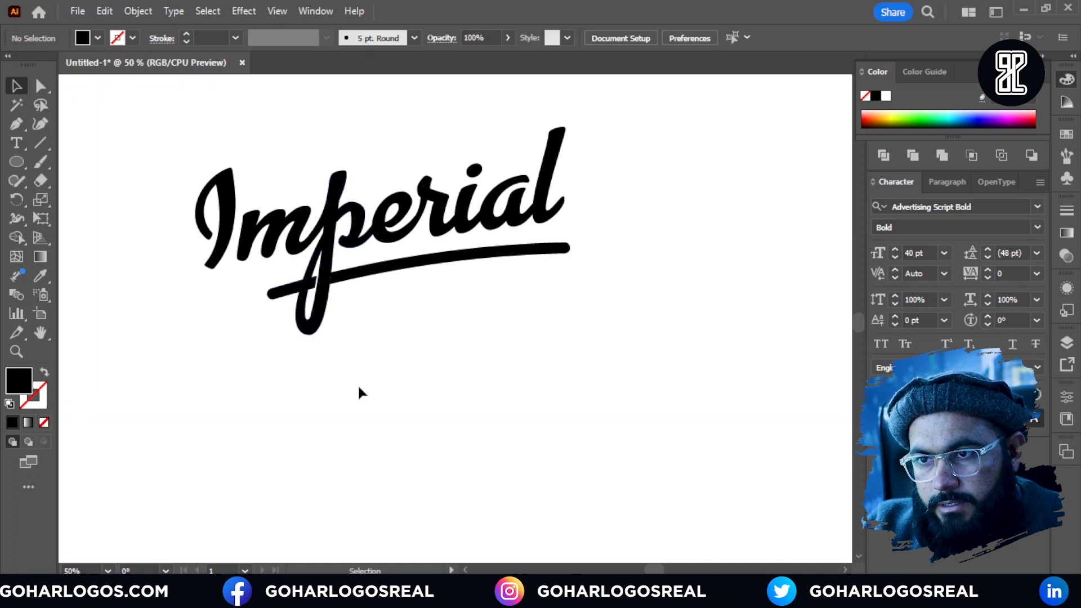
pyautogui.hotkey('ctrl', '-')
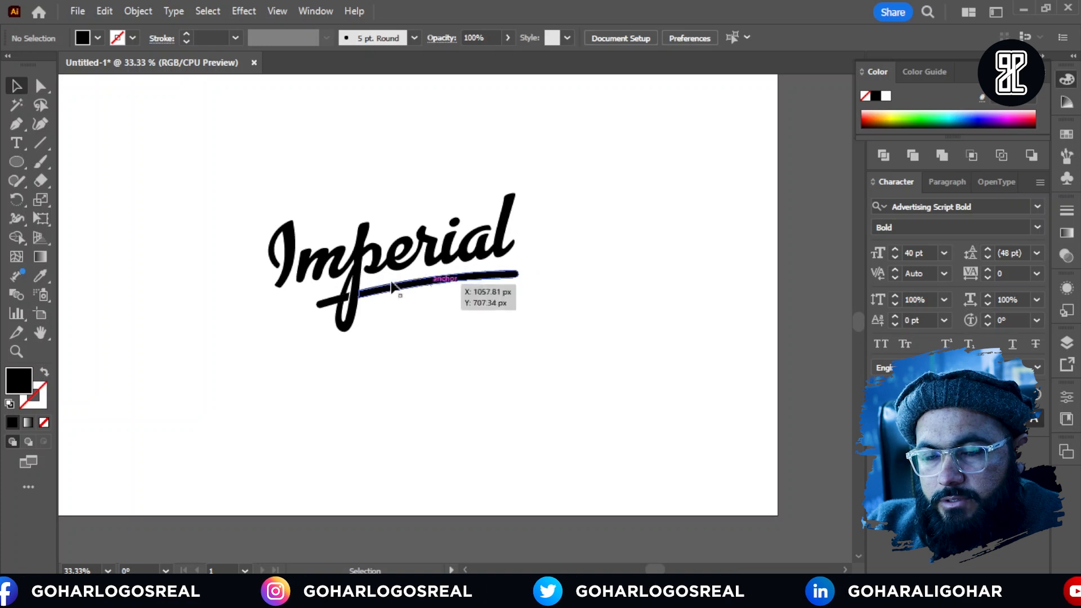
# Offset the paths of the whole logo, wordmark and underline, by 20 px with miter joins and a miter limit of 4.
pyautogui.click(360, 272)
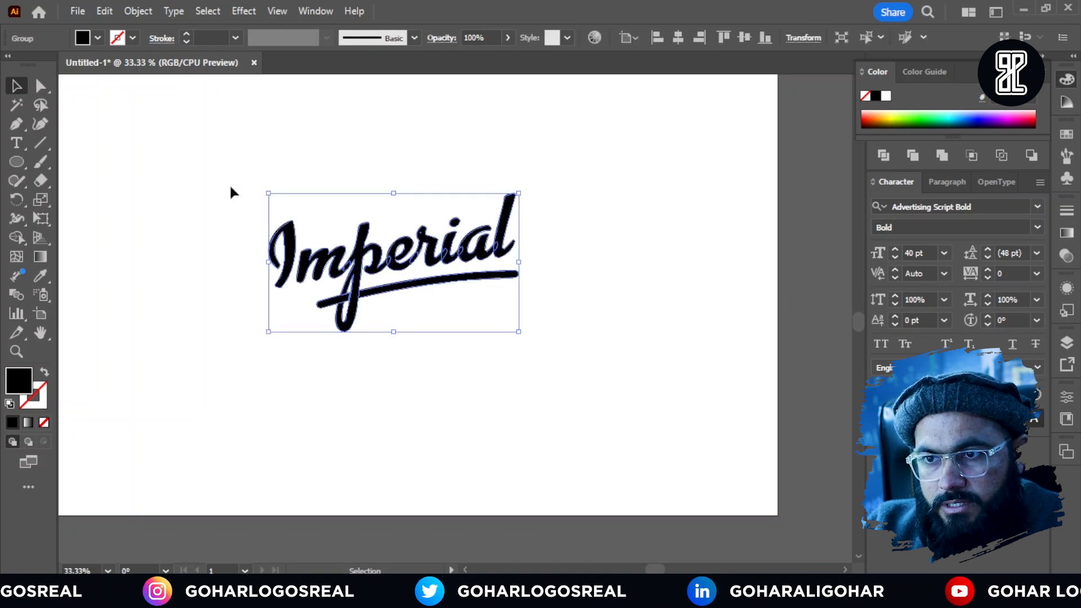
pyautogui.click(137, 11)
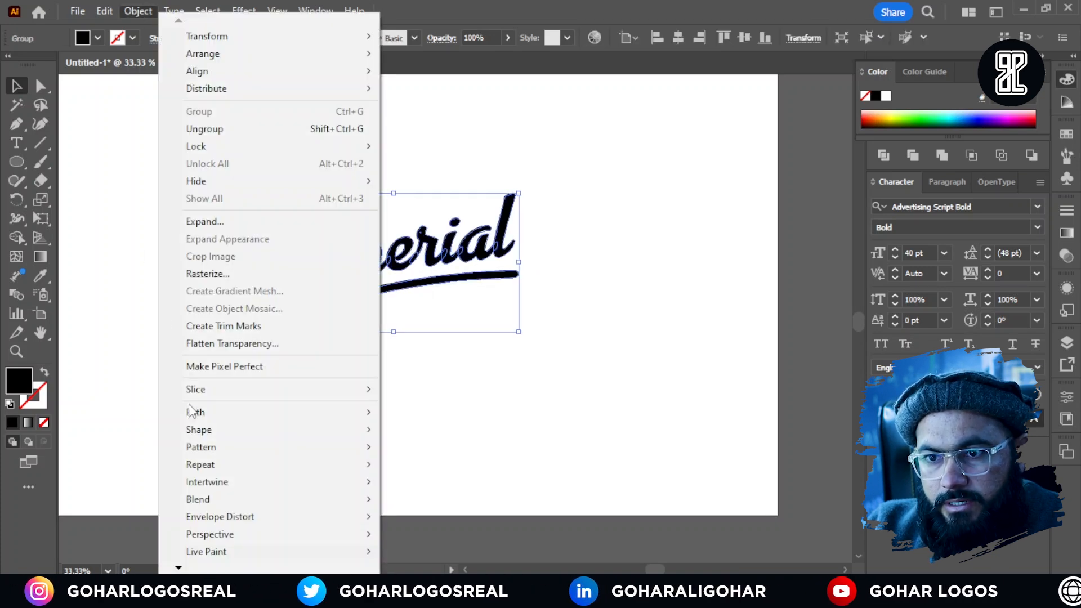
pyautogui.moveTo(195, 412)
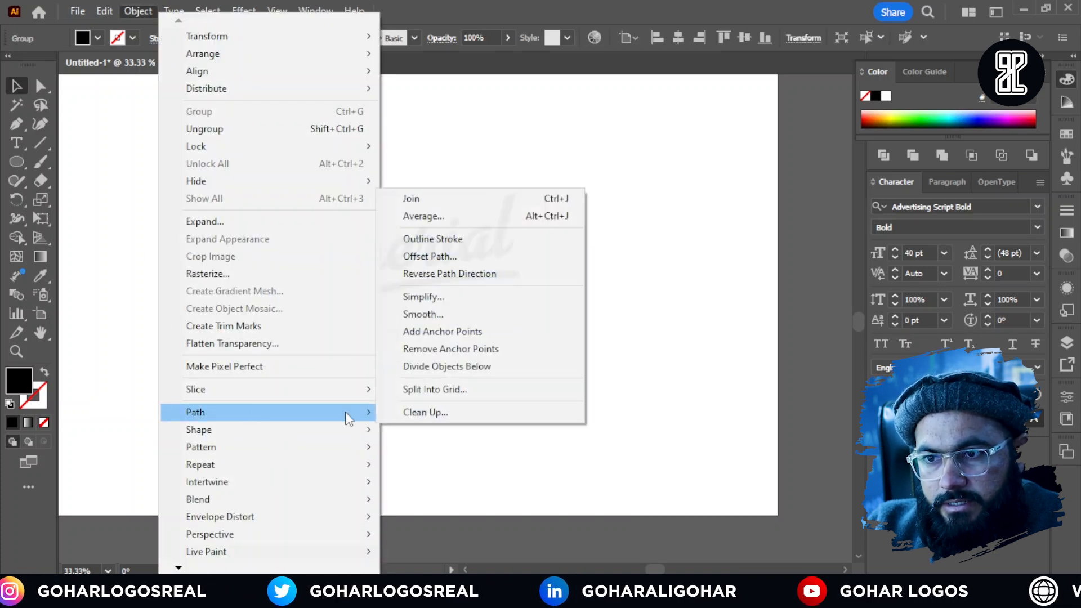
pyautogui.click(430, 256)
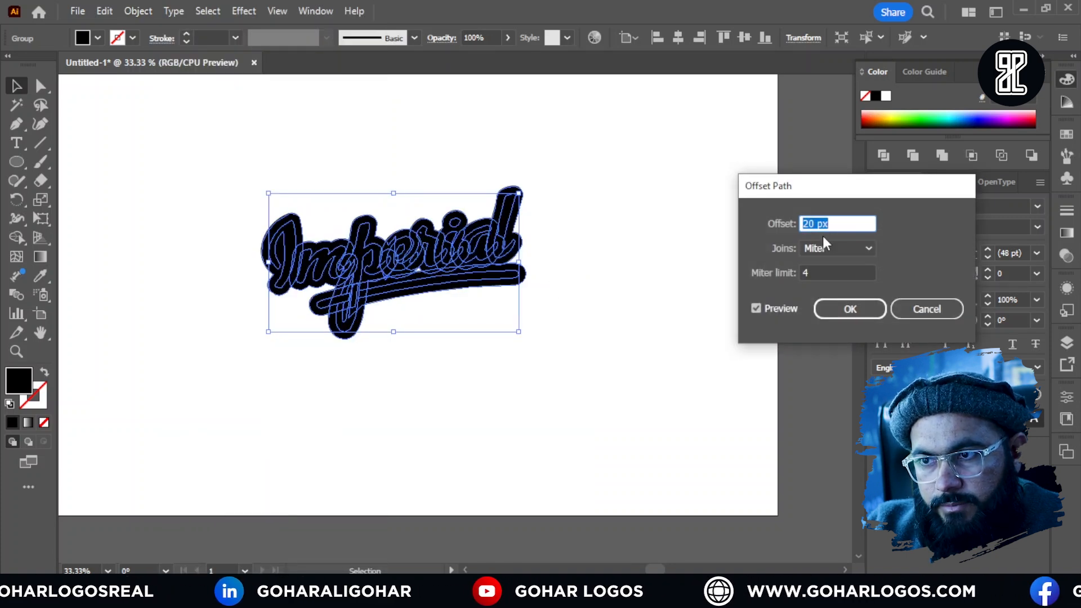
pyautogui.click(844, 310)
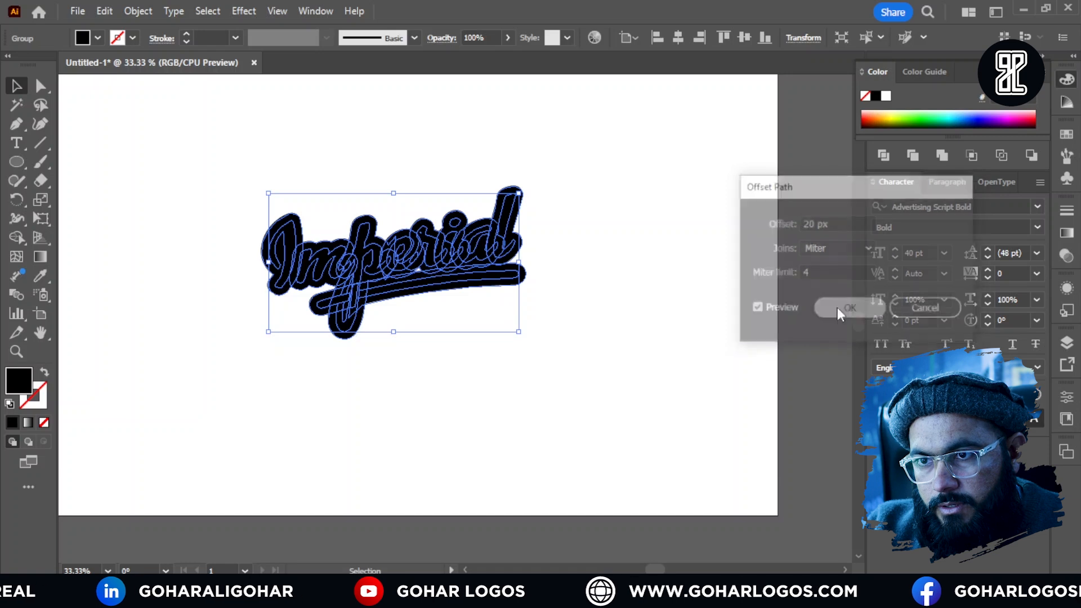
# Ungroup the offset logo, including the nested wordmark group, so the inner letters and outline shapes are separate objects.
pyautogui.moveTo(407, 285); pyautogui.dragTo(366, 260)
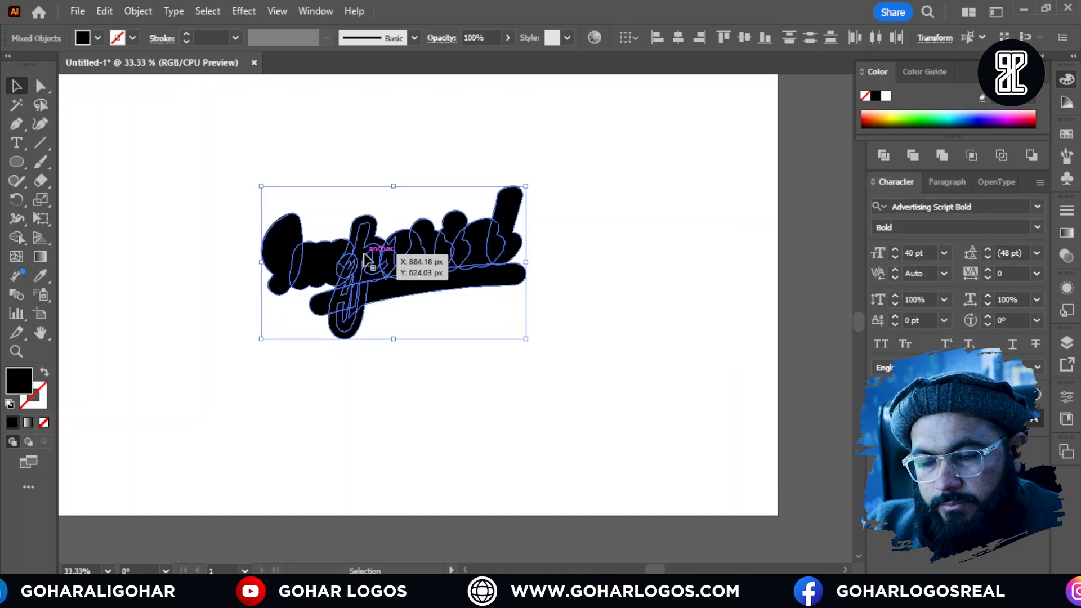
pyautogui.click(586, 274)
pyautogui.click(511, 239)
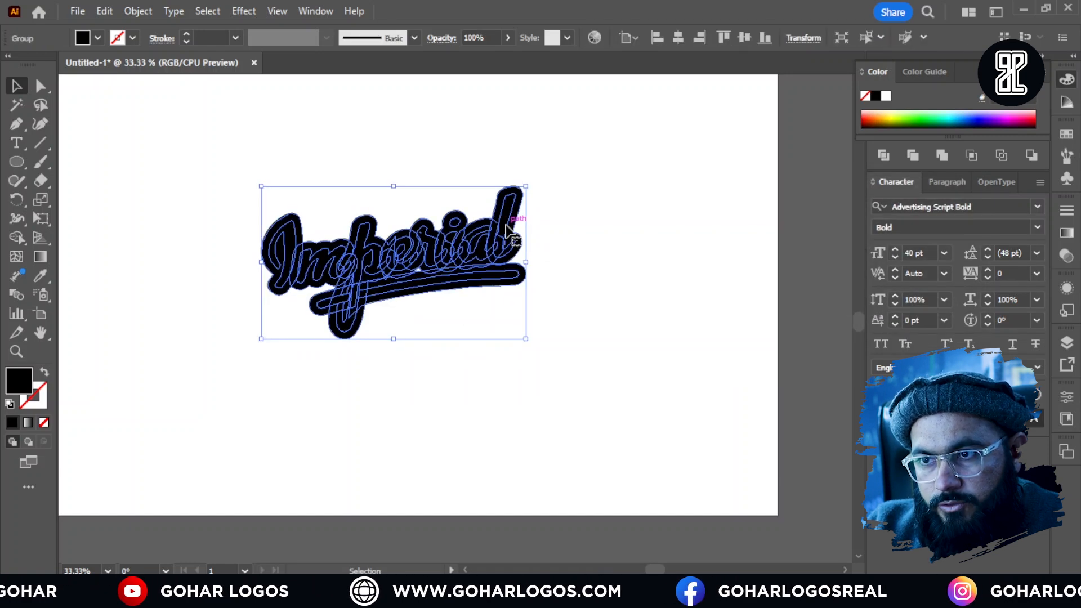
pyautogui.rightClick(501, 242)
pyautogui.click(562, 417)
pyautogui.click(563, 386)
pyautogui.scroll(2, 431, 267)
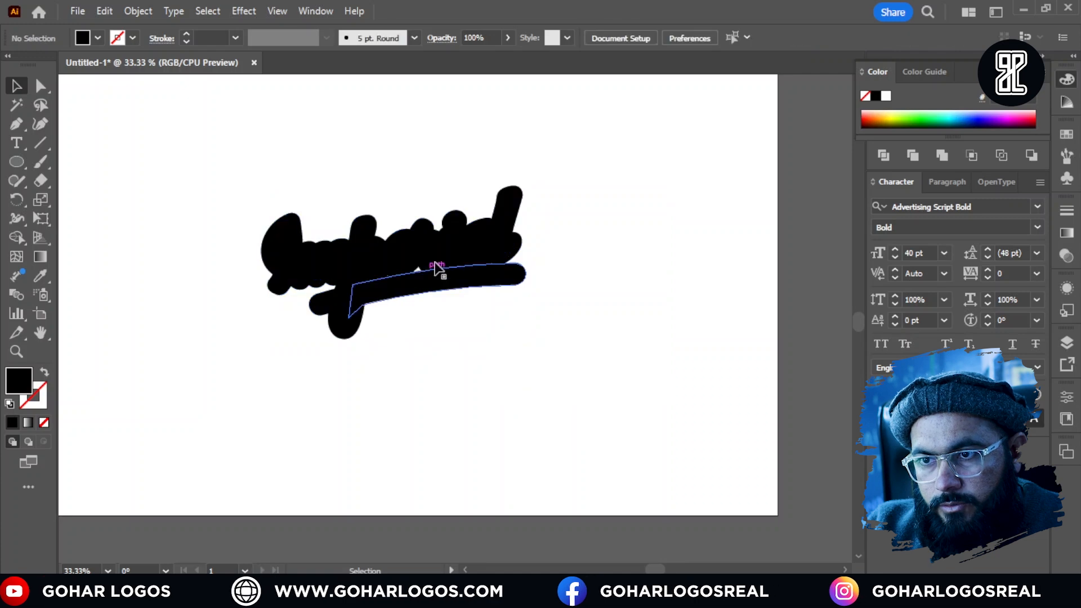
pyautogui.click(535, 242)
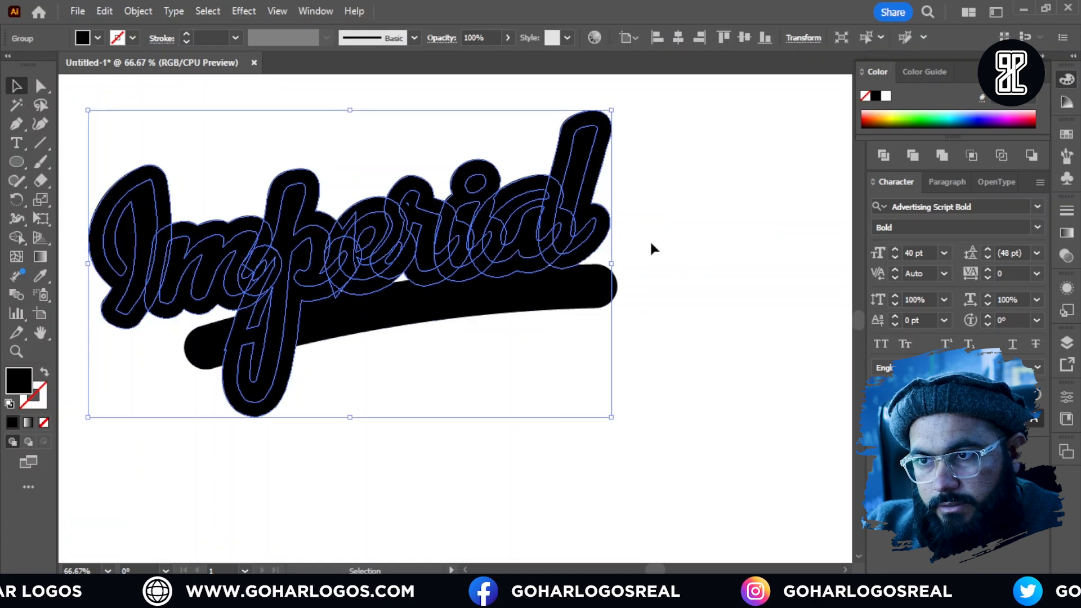
pyautogui.rightClick(495, 235)
pyautogui.click(576, 390)
pyautogui.click(620, 333)
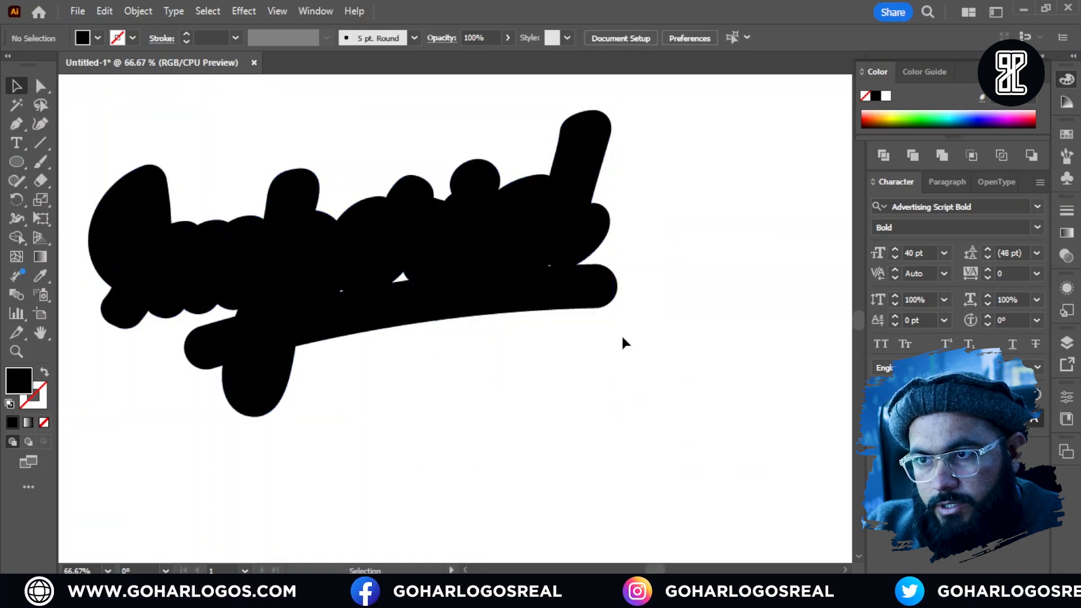
# Select all the original inner letter shapes of Imperial and group them apart from their offset outlines.
pyautogui.click(145, 222)
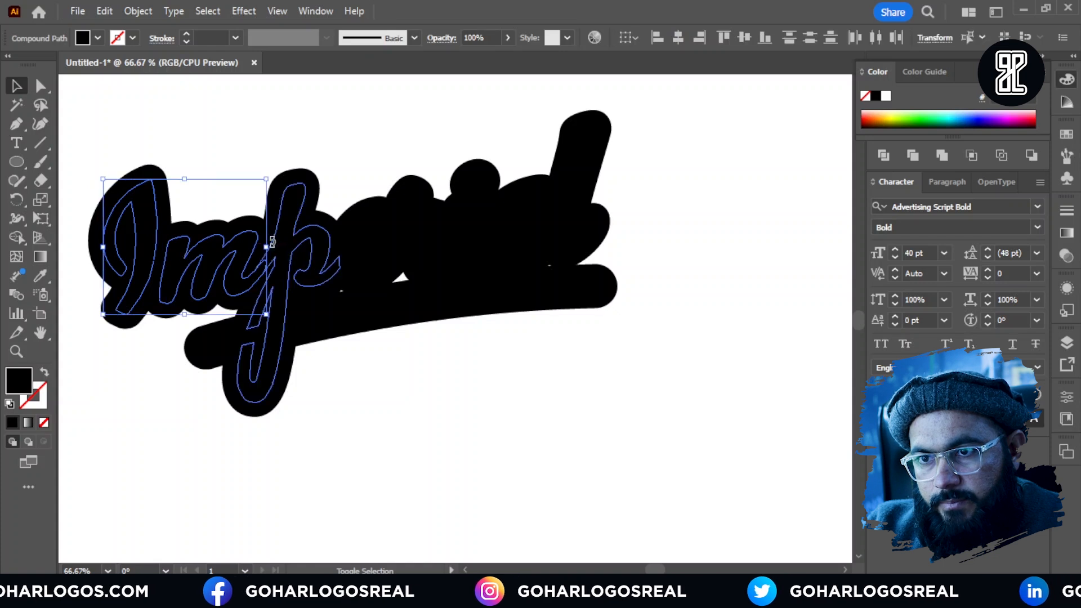
pyautogui.keyDown('shift'); pyautogui.click(279, 236); pyautogui.keyUp('shift')
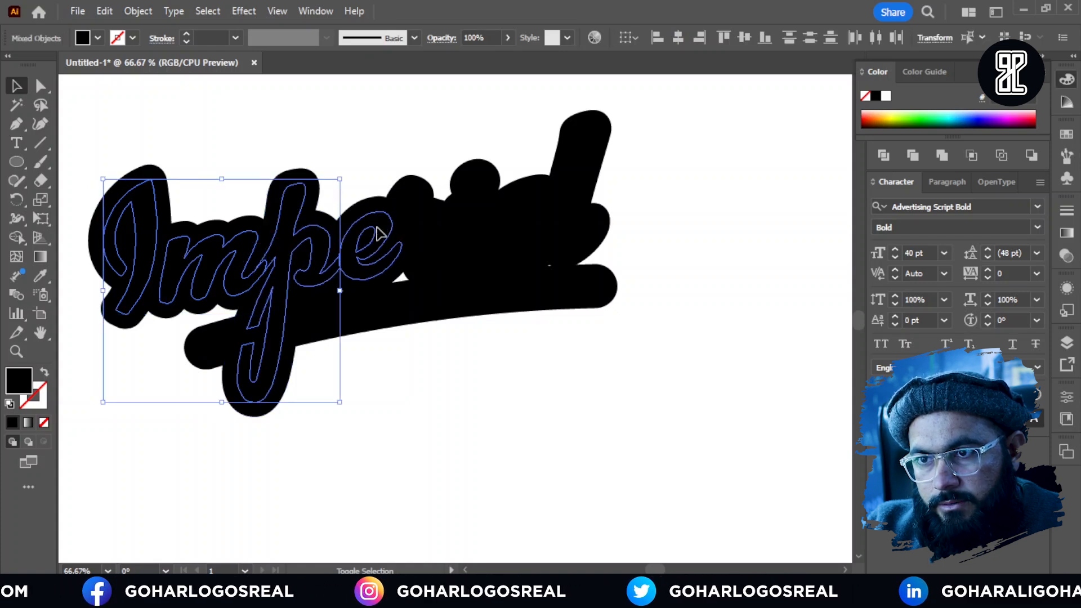
pyautogui.keyDown('shift'); pyautogui.click(383, 231); pyautogui.keyUp('shift')
pyautogui.keyDown('shift'); pyautogui.click(422, 220); pyautogui.keyUp('shift')
pyautogui.keyDown('shift'); pyautogui.click(476, 213); pyautogui.keyUp('shift')
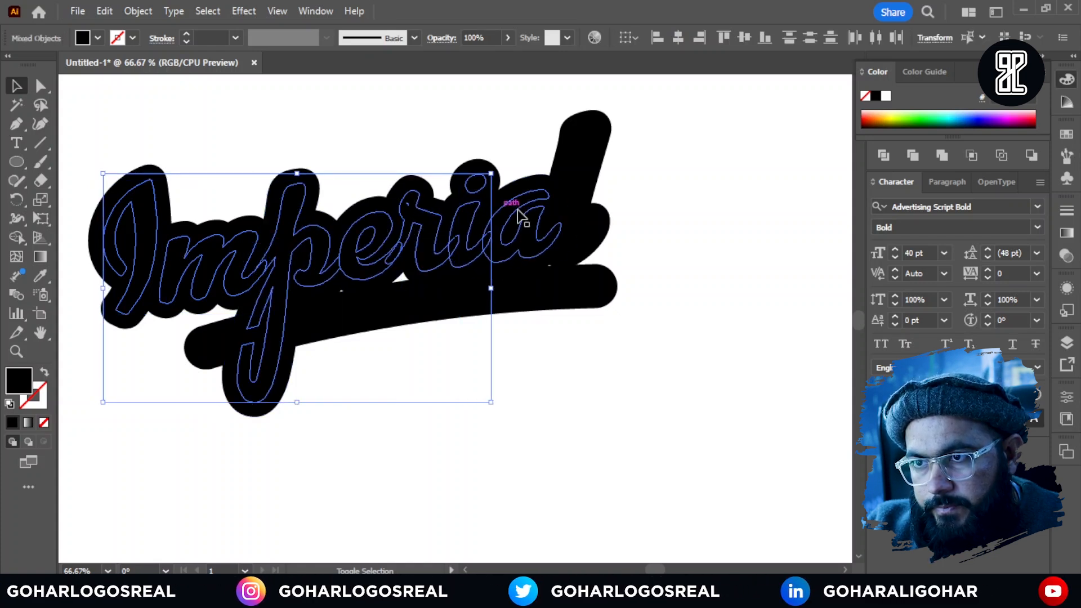
pyautogui.keyDown('shift'); pyautogui.click(521, 217); pyautogui.keyUp('shift')
pyautogui.keyDown('shift'); pyautogui.click(570, 190); pyautogui.keyUp('shift')
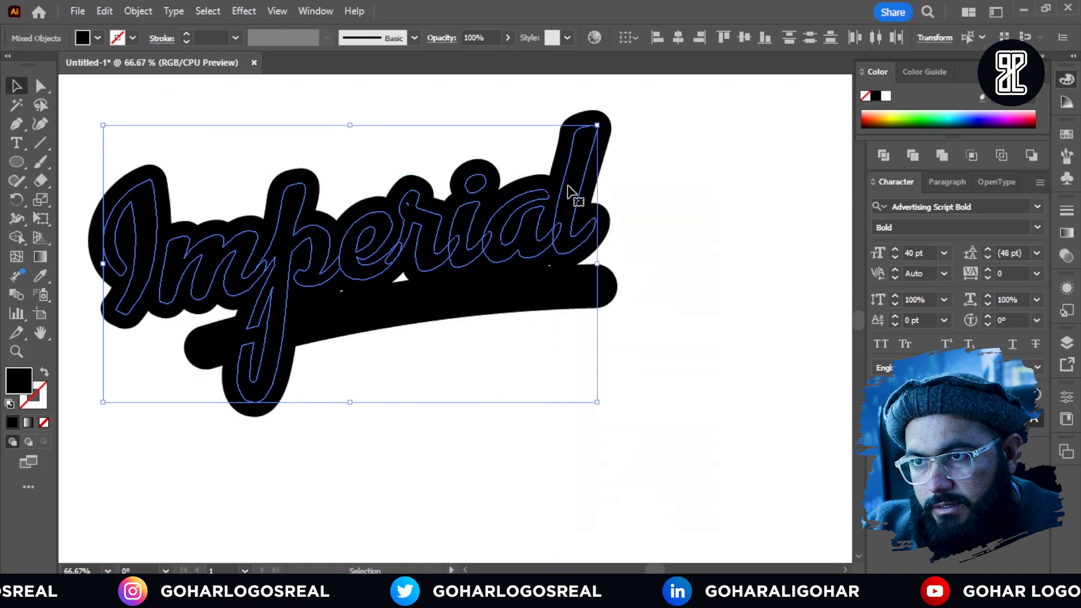
pyautogui.rightClick(569, 191)
pyautogui.click(600, 394)
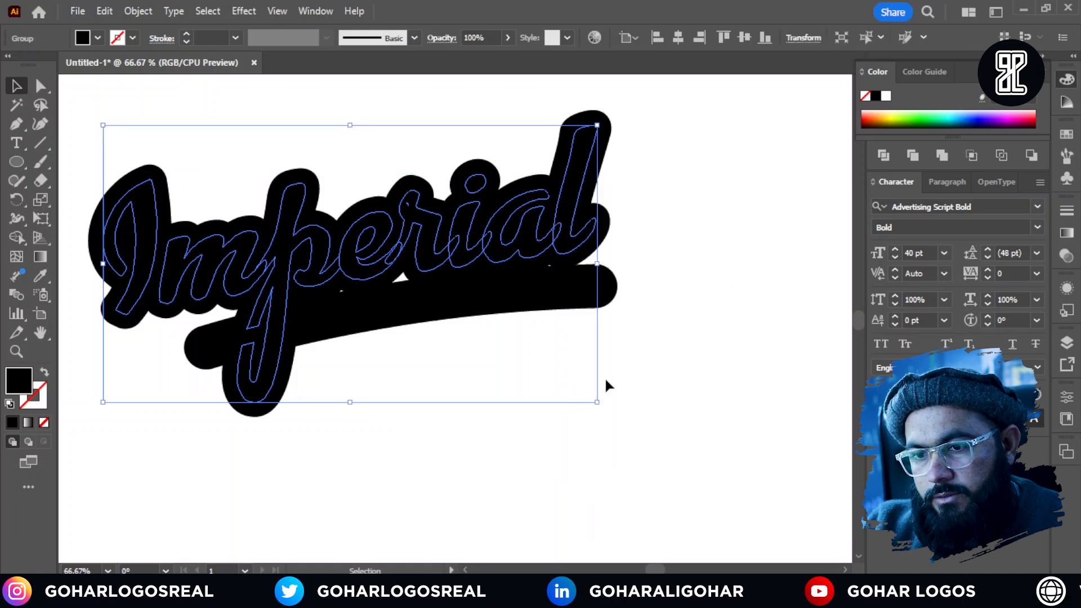
# Fill the grouped inner letters with white.
pyautogui.click(97, 38)
pyautogui.click(32, 64)
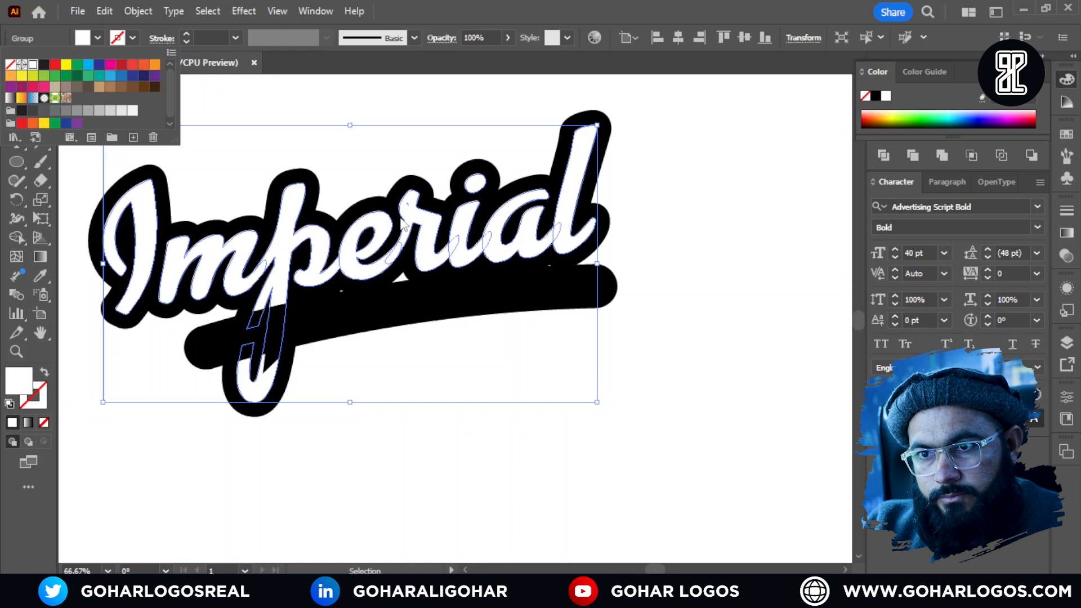
pyautogui.click(451, 356)
pyautogui.click(456, 349)
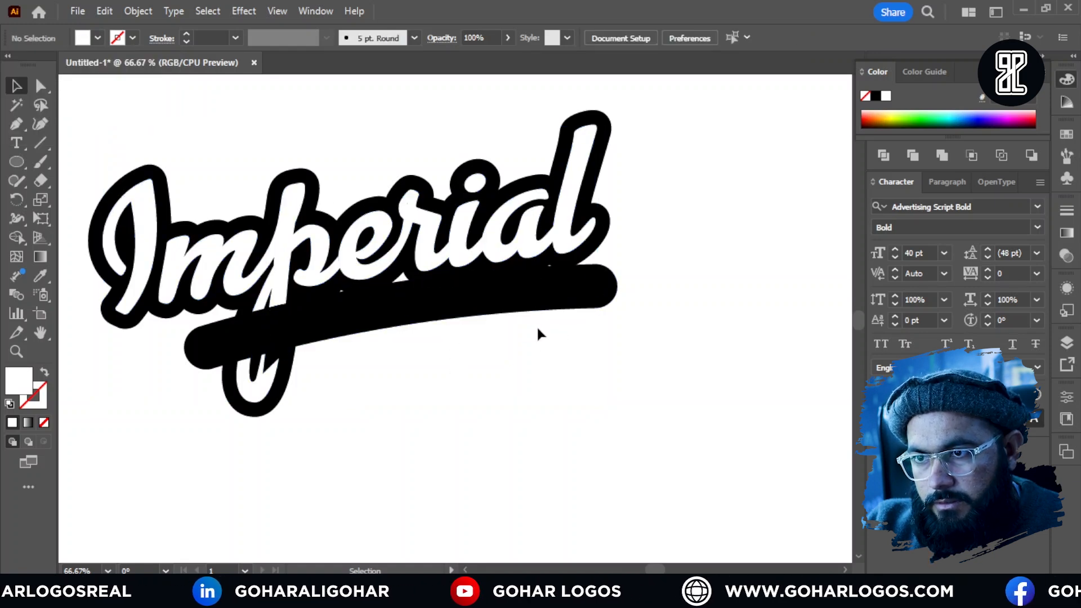
# Group the two inner underline pieces and fill them with white.
pyautogui.click(561, 292)
pyautogui.keyDown('shift'); pyautogui.click(246, 346); pyautogui.keyUp('shift')
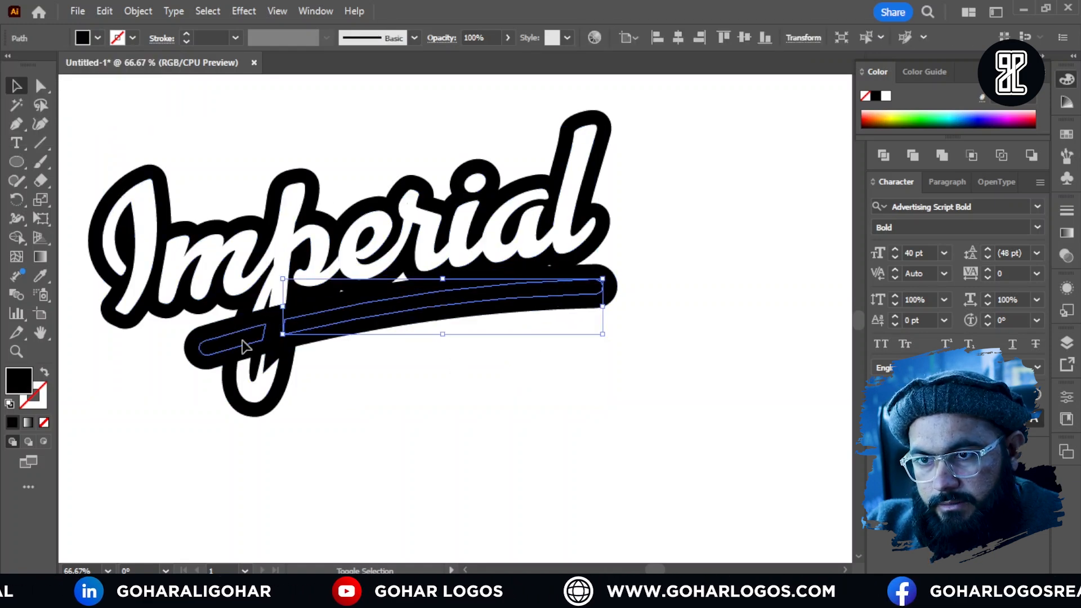
pyautogui.rightClick(242, 343)
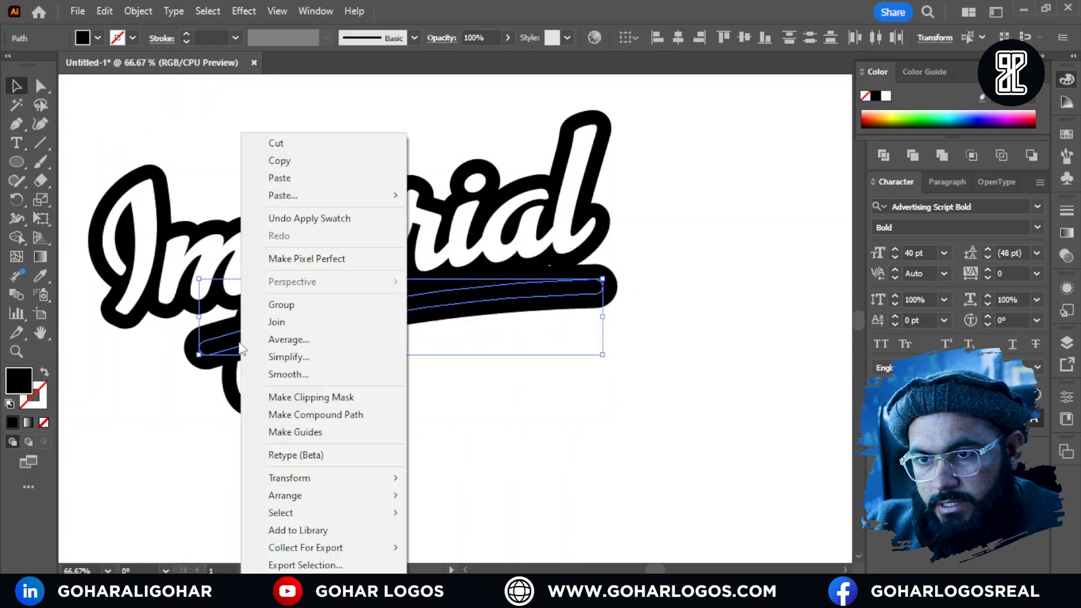
pyautogui.click(284, 304)
pyautogui.click(97, 38)
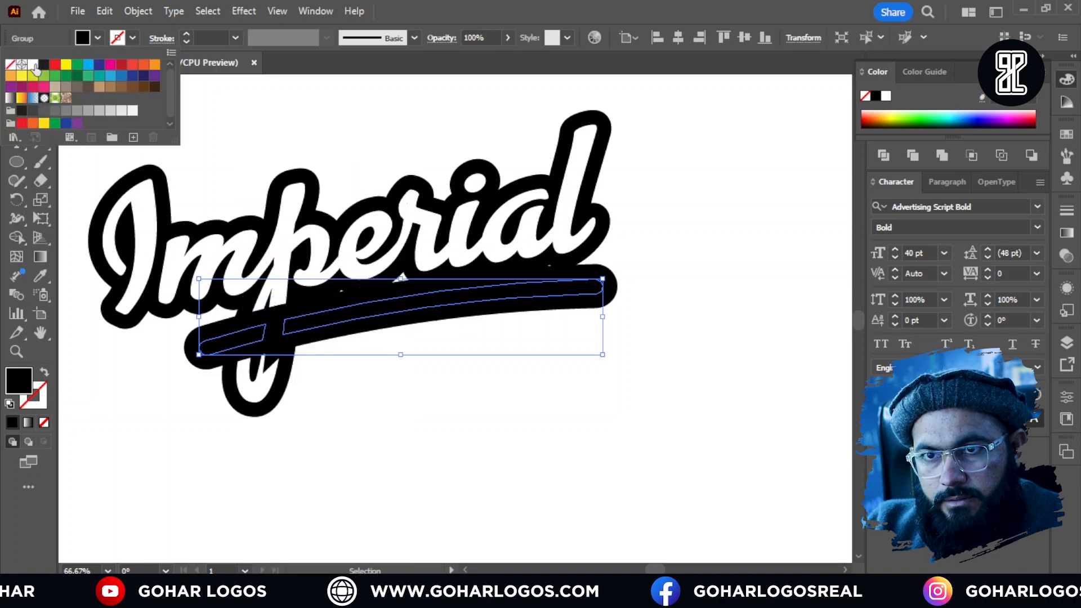
pyautogui.click(34, 65)
pyautogui.click(335, 124)
pyautogui.hotkey('ctrl', '-')
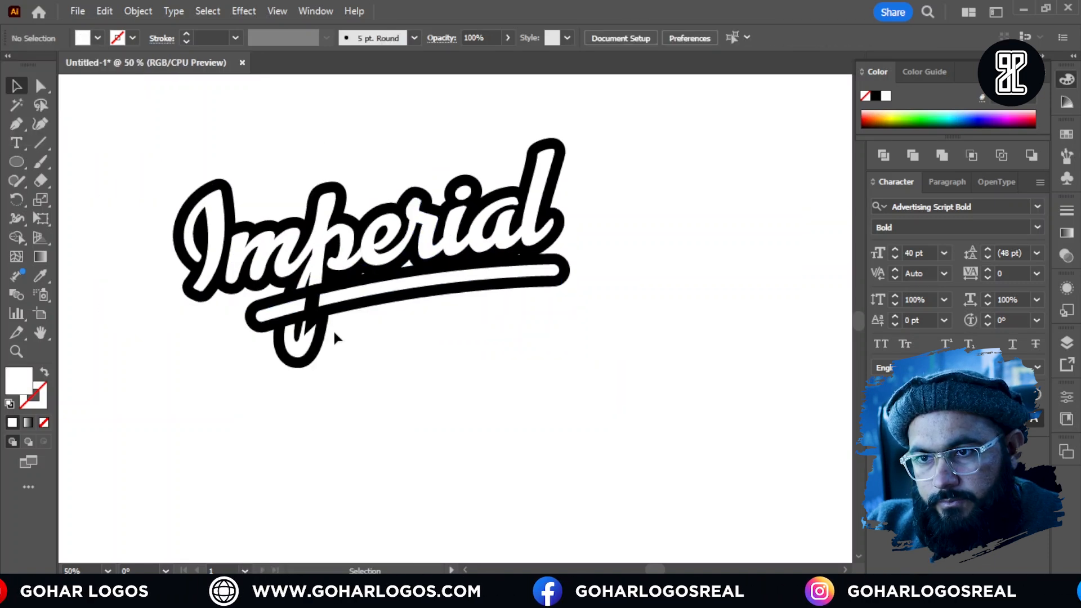
# Bring the white letter group to the front so the p's descender lies above the underline's black outline.
pyautogui.keyDown('alt'); pyautogui.scroll(1, 333, 315); pyautogui.keyUp('alt')
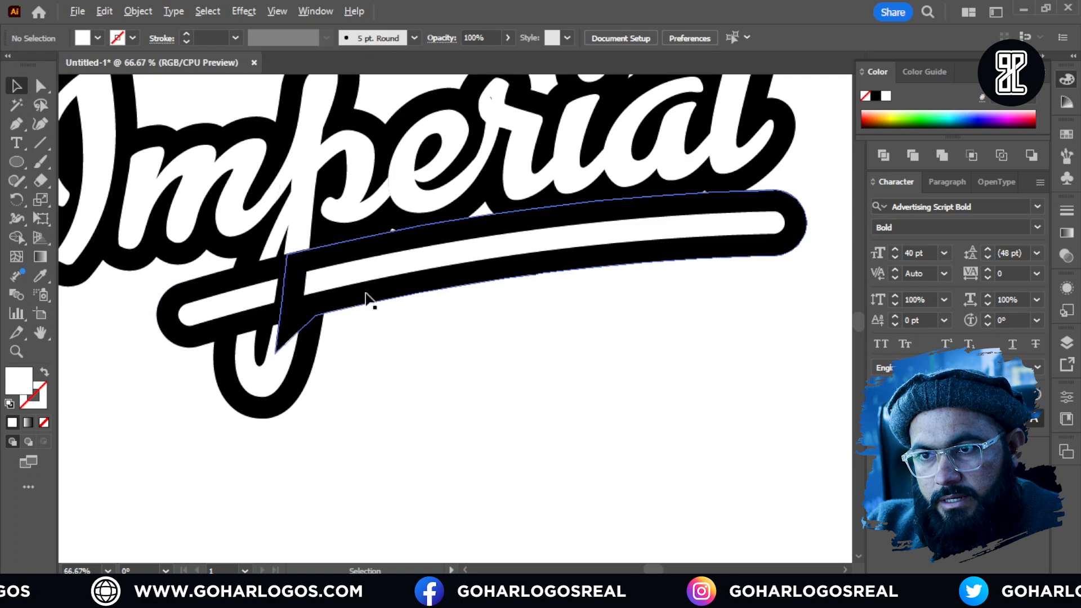
pyautogui.keyDown('alt'); pyautogui.scroll(-1, 365, 298); pyautogui.keyUp('alt')
pyautogui.click(324, 242)
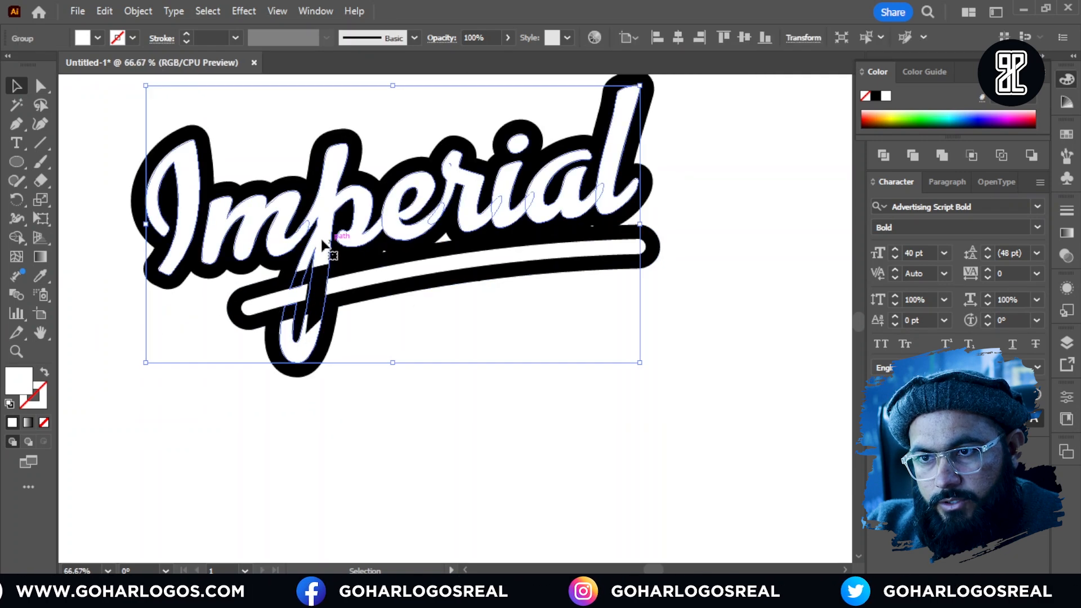
pyautogui.rightClick(321, 238)
pyautogui.moveTo(360, 495)
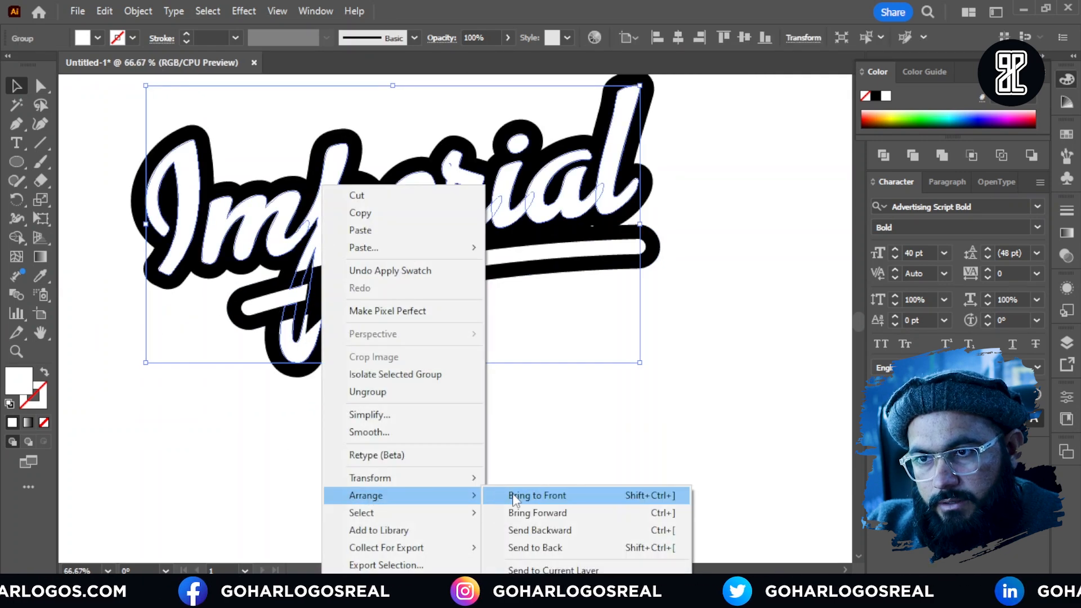
pyautogui.click(512, 494)
pyautogui.click(393, 374)
pyautogui.keyDown('alt'); pyautogui.scroll(-1, 393, 375); pyautogui.keyUp('alt')
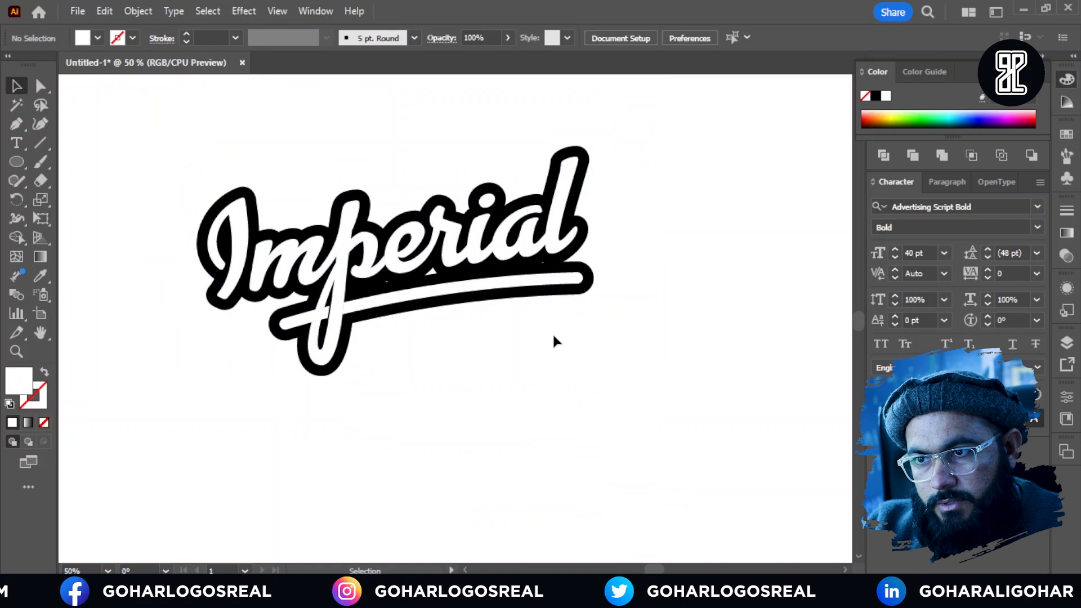
pyautogui.keyDown('alt'); pyautogui.scroll(1, 569, 329); pyautogui.keyUp('alt')
pyautogui.keyDown('alt'); pyautogui.scroll(-1, 597, 345); pyautogui.keyUp('alt')
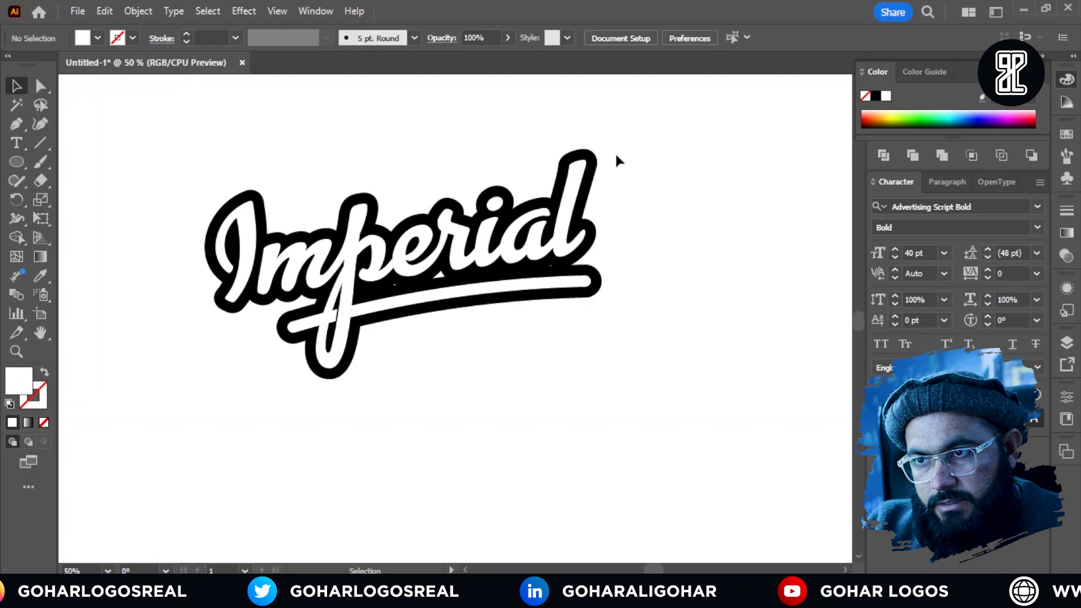
pyautogui.keyDown('alt'); pyautogui.scroll(1, 616, 156); pyautogui.keyUp('alt')
pyautogui.keyDown('alt'); pyautogui.scroll(-1, 627, 175); pyautogui.keyUp('alt')
pyautogui.keyDown('alt'); pyautogui.scroll(1, 597, 169); pyautogui.keyUp('alt')
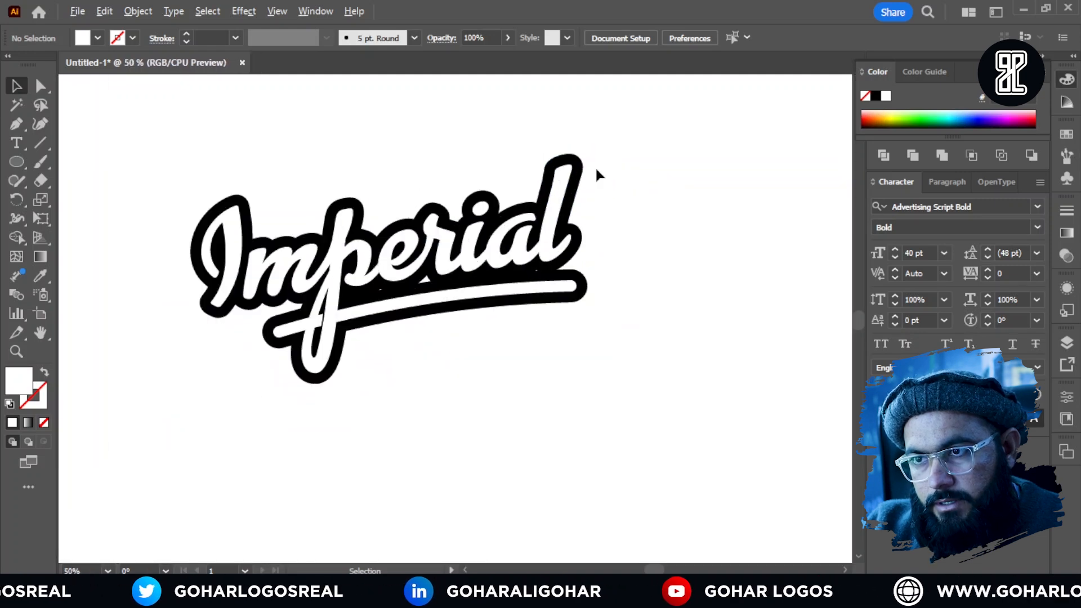
# Group the black offset outlines of the letters and underline, leaving the white letter and underline shapes out of the group.
pyautogui.moveTo(637, 147); pyautogui.dragTo(164, 453)
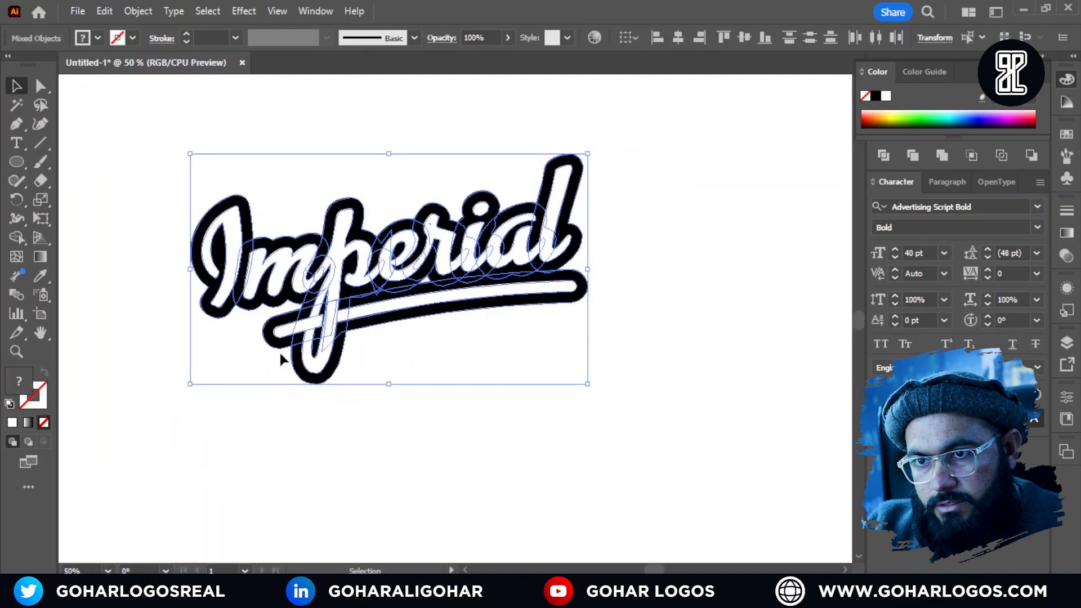
pyautogui.keyDown('alt'); pyautogui.scroll(1, 428, 268); pyautogui.keyUp('alt')
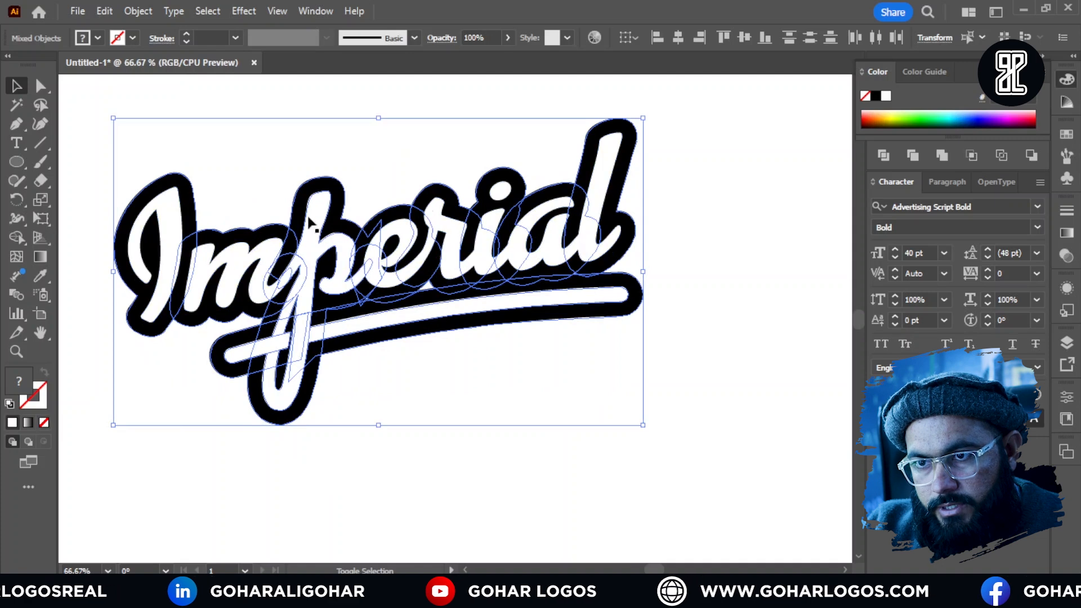
pyautogui.keyDown('shift'); pyautogui.click(356, 333); pyautogui.keyUp('shift')
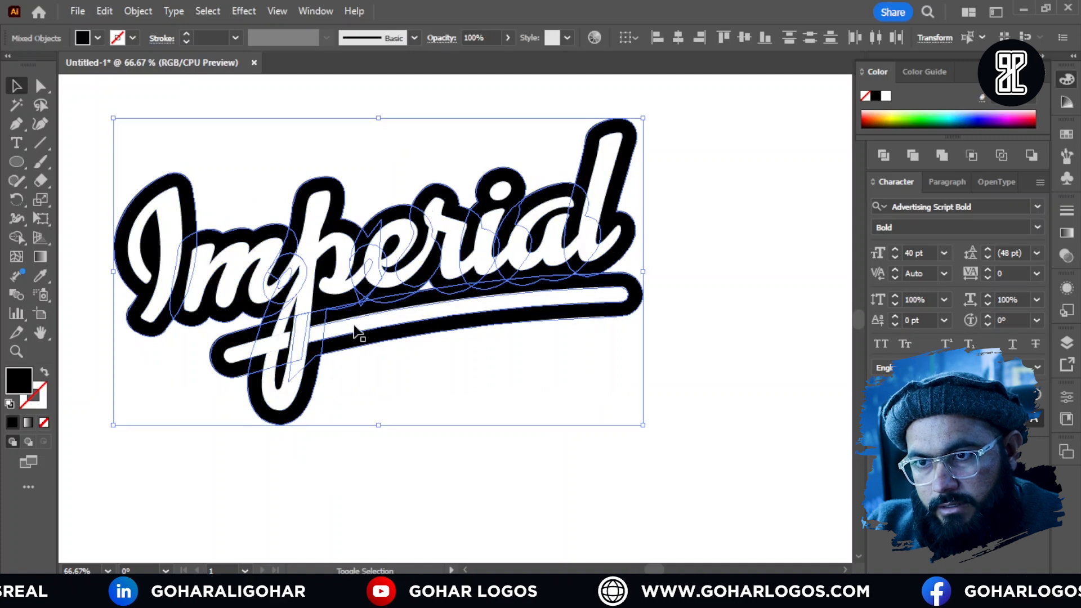
pyautogui.press('a')
pyautogui.press('v')
pyautogui.click(435, 383)
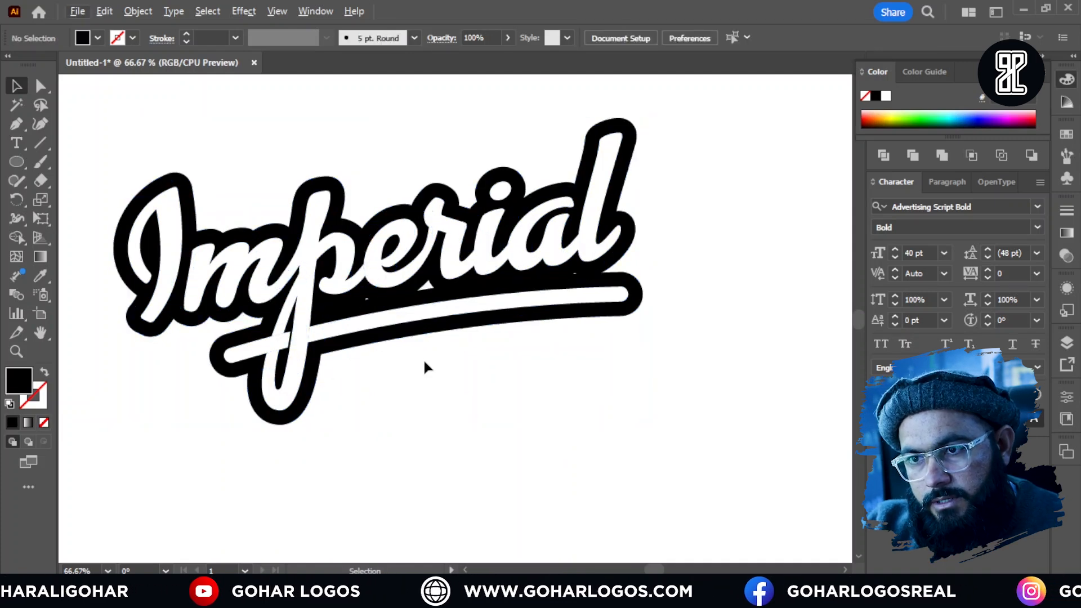
# Group the entire Imperial logo, including white lettering, underline and black outlines, into a single object.
pyautogui.keyDown('alt'); pyautogui.scroll(-1, 424, 349); pyautogui.keyUp('alt')
pyautogui.keyDown('alt'); pyautogui.scroll(-1, 427, 355); pyautogui.keyUp('alt')
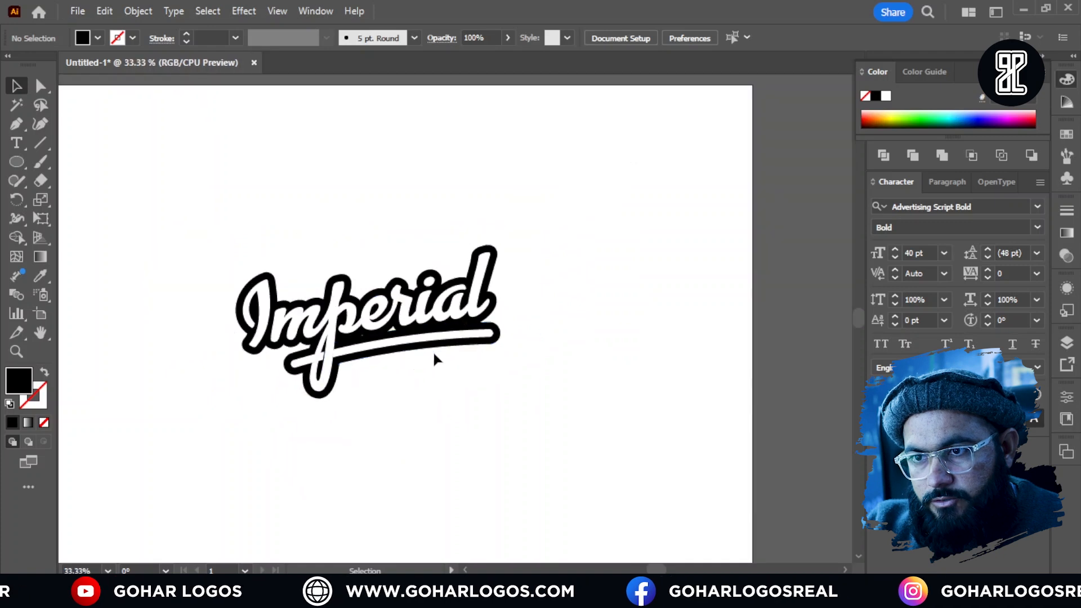
pyautogui.moveTo(538, 227); pyautogui.dragTo(179, 421)
pyautogui.rightClick(343, 329)
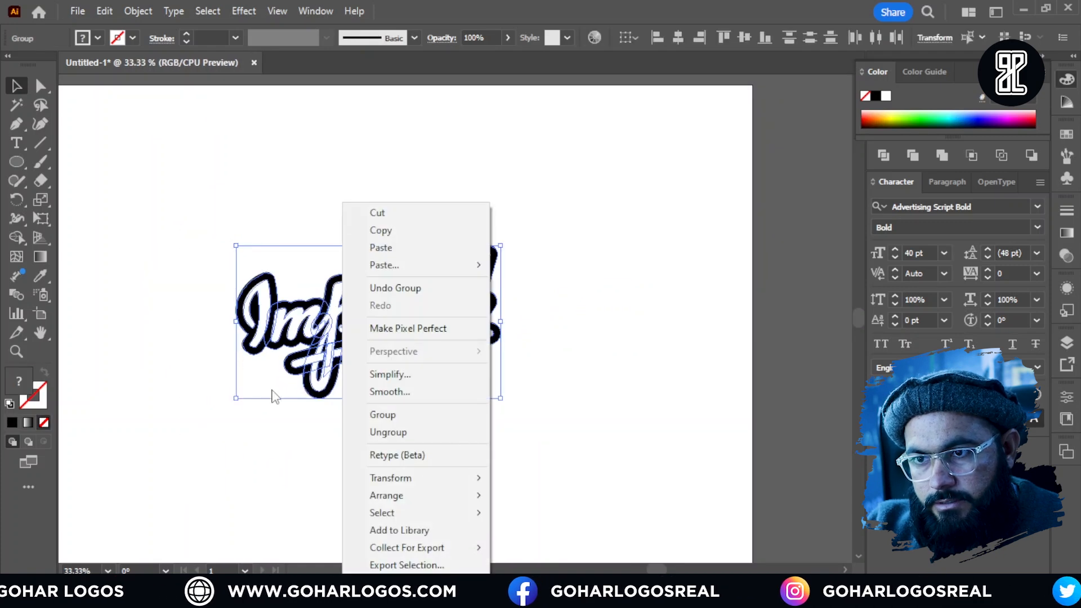
pyautogui.click(387, 419)
pyautogui.click(489, 264)
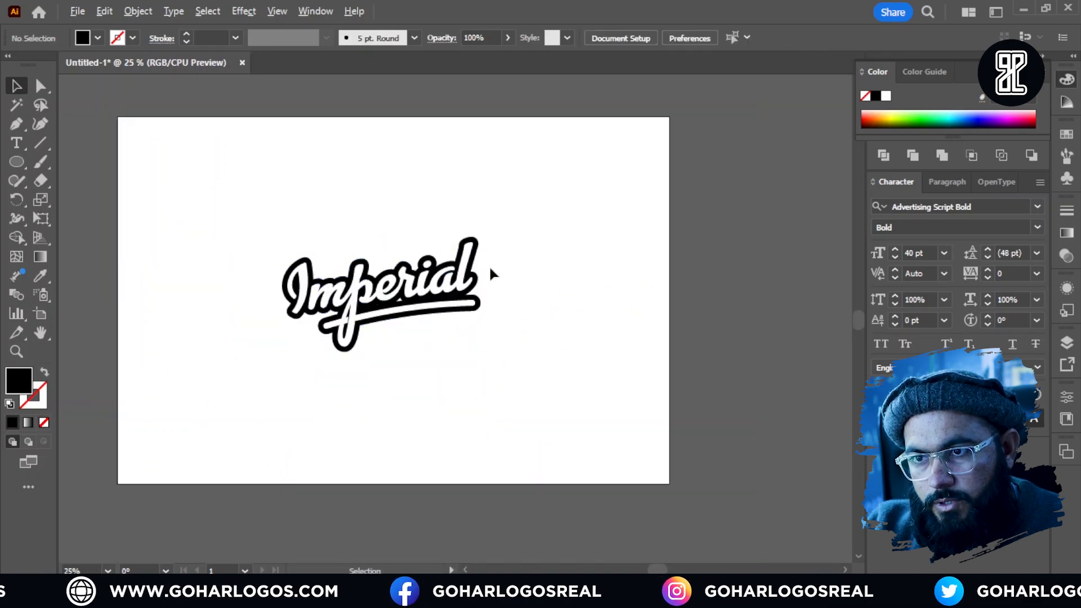
pyautogui.keyDown('alt'); pyautogui.scroll(-1, 420, 353); pyautogui.keyUp('alt')
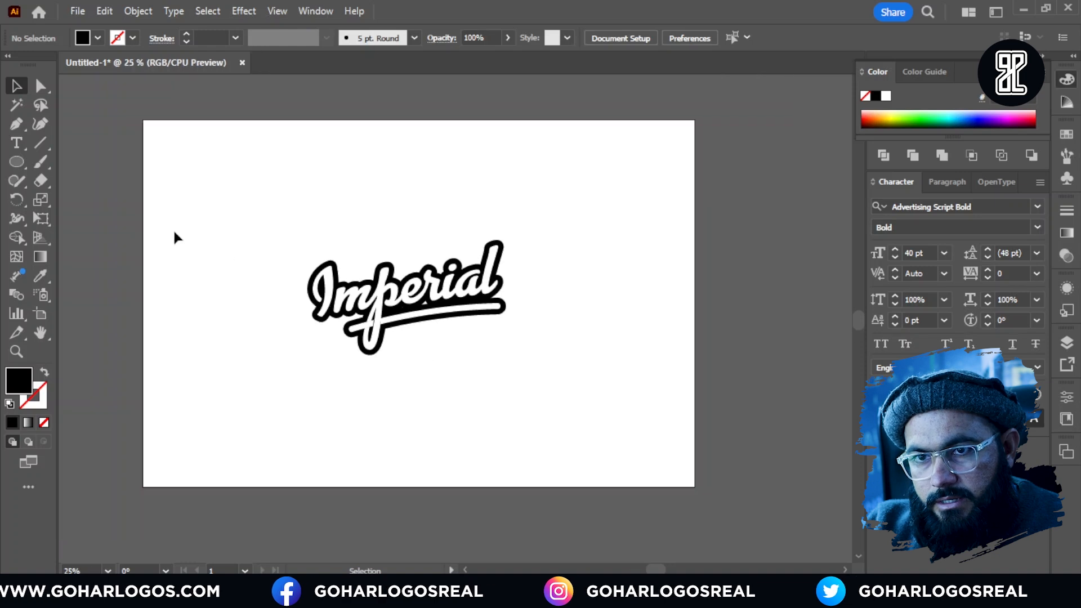
# Draw a solid black circle centred near the middle of the lettering, slightly narrower than the word, and send it to the back.
pyautogui.click(12, 163)
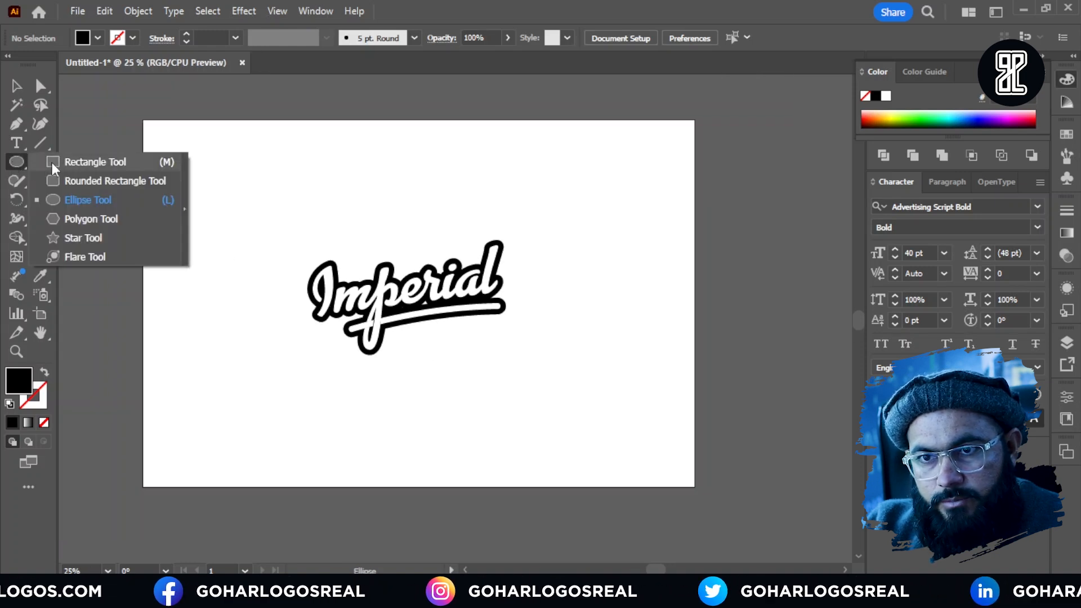
pyautogui.click(80, 200)
pyautogui.moveTo(413, 295); pyautogui.dragTo(498, 373)
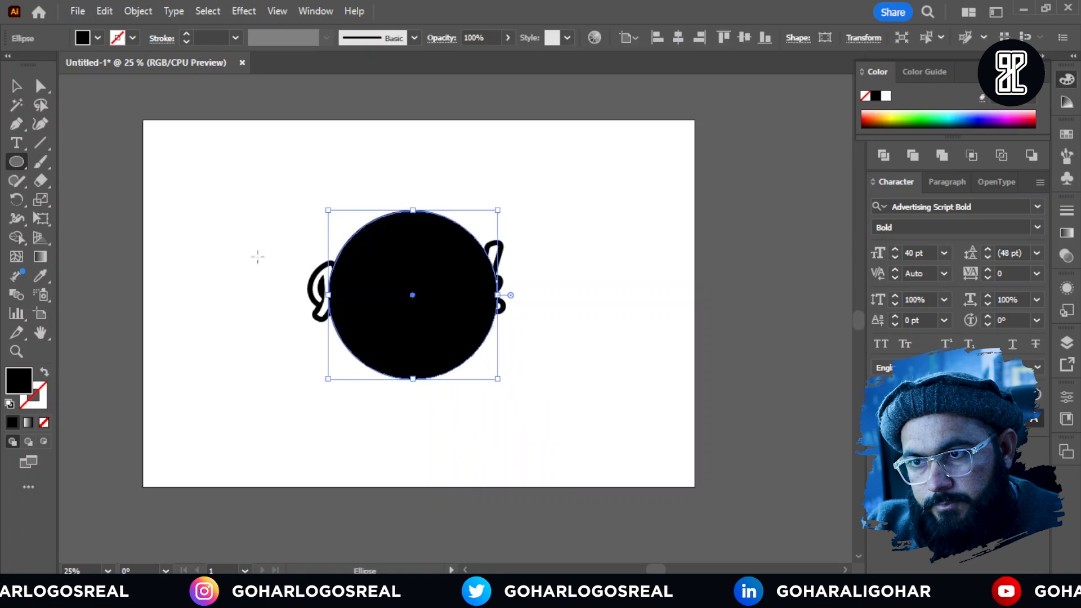
pyautogui.press('v')
pyautogui.rightClick(401, 267)
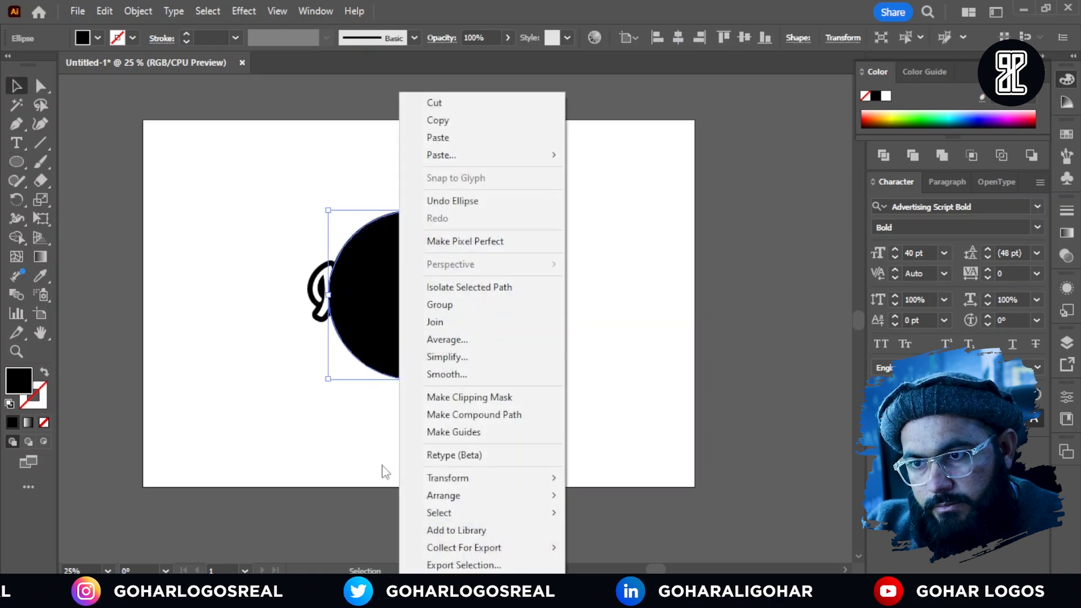
pyautogui.click(616, 548)
pyautogui.click(492, 451)
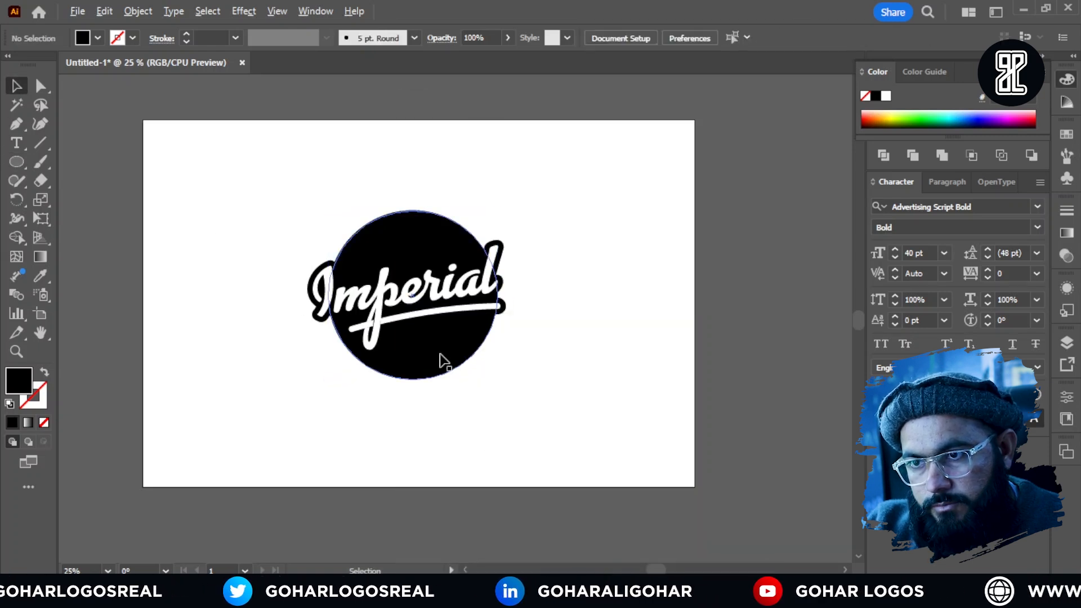
# Enlarge the Imperial lettering group proportionally about its centre by about 10 percent so it extends further beyond the circle.
pyautogui.scroll(2, 448, 360)
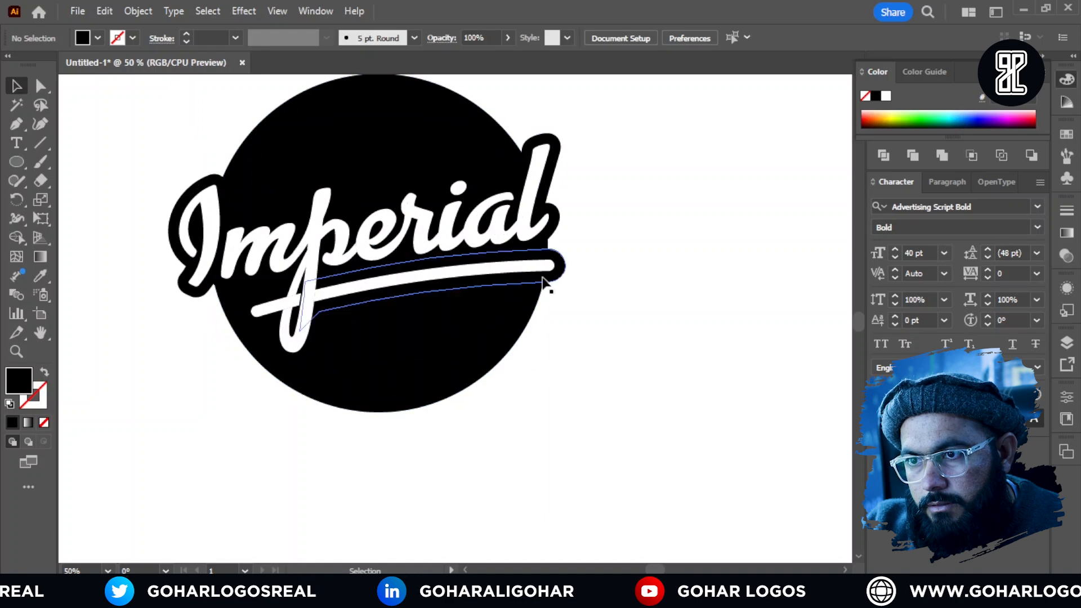
pyautogui.click(552, 279)
pyautogui.moveTo(566, 363); pyautogui.dragTo(585, 375)
pyautogui.click(644, 334)
pyautogui.scroll(-1, 610, 299)
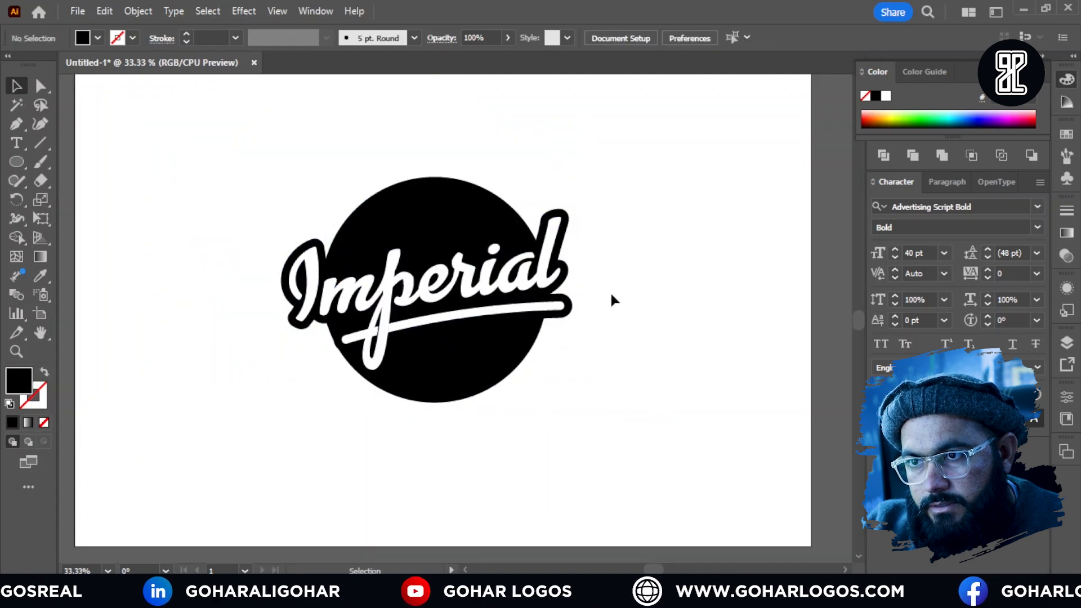
# Centre the black circle on the lettering horizontally and vertically, using the lettering group as the key object.
pyautogui.moveTo(633, 187); pyautogui.dragTo(237, 430)
pyautogui.click(635, 38)
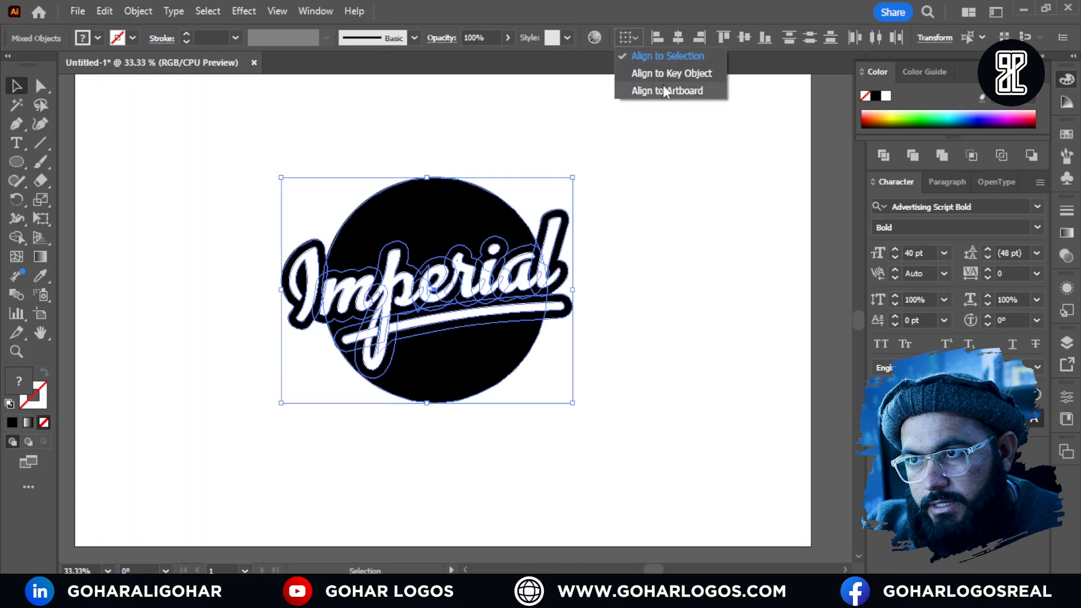
pyautogui.click(663, 74)
pyautogui.click(745, 38)
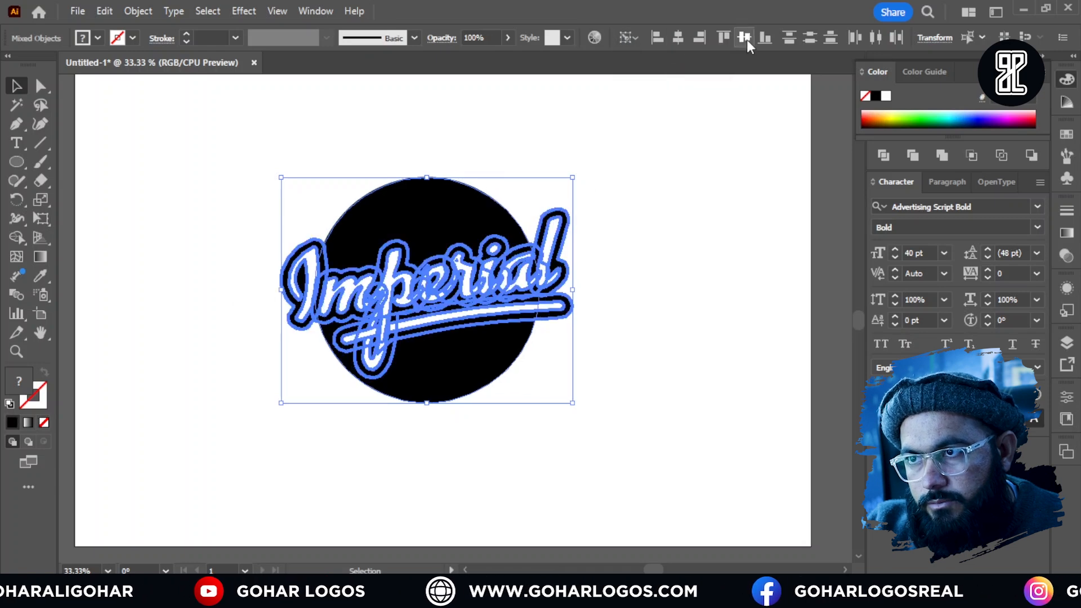
pyautogui.click(681, 246)
pyautogui.scroll(1, 517, 313)
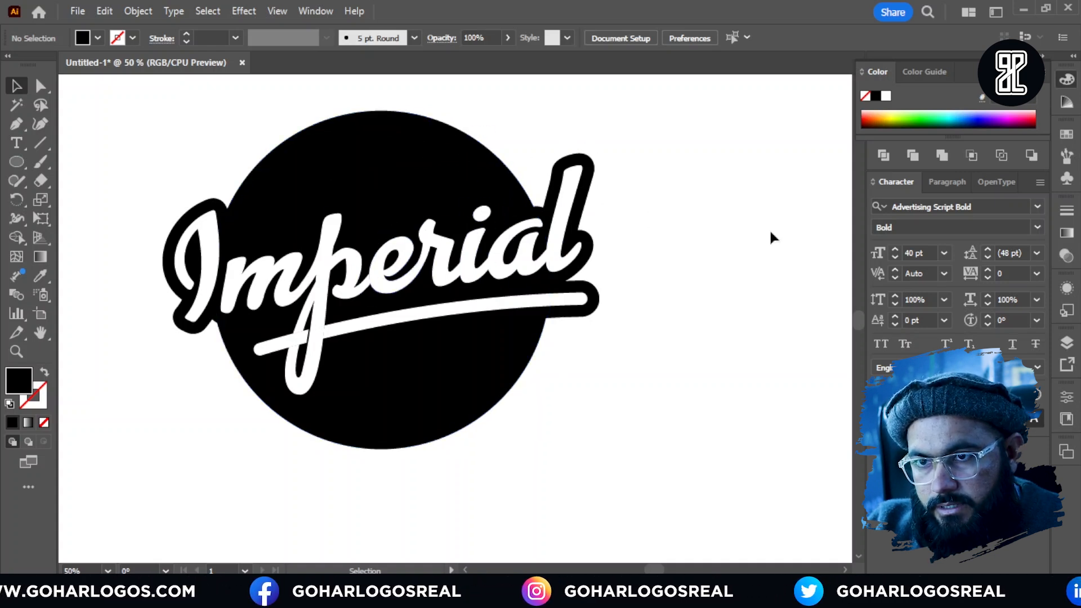
# Make a concentric copy of the black circle at about half its size and fill it with white.
pyautogui.click(489, 168)
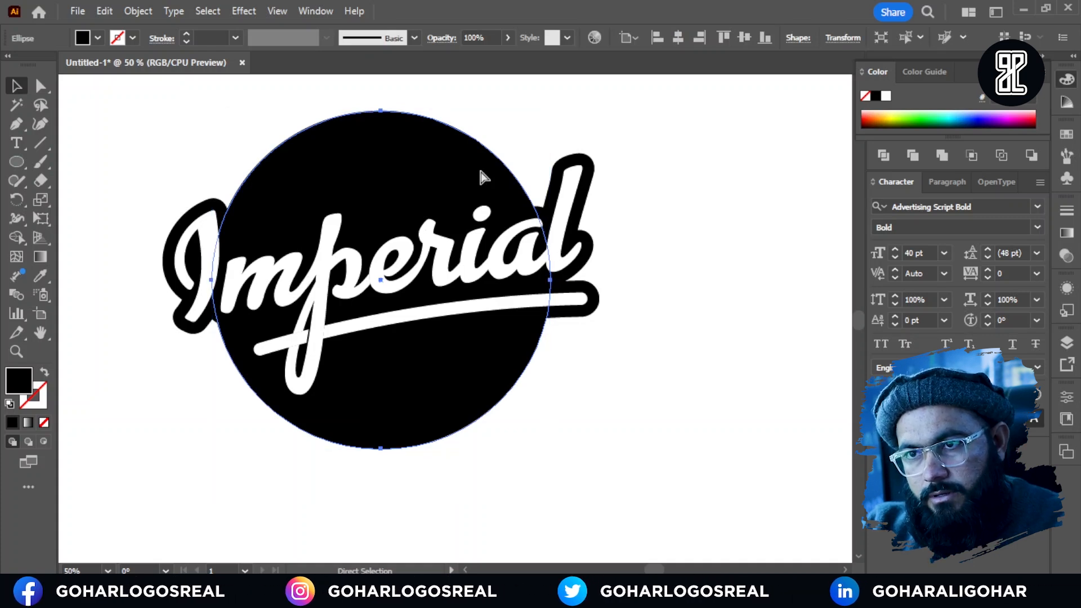
pyautogui.press('v')
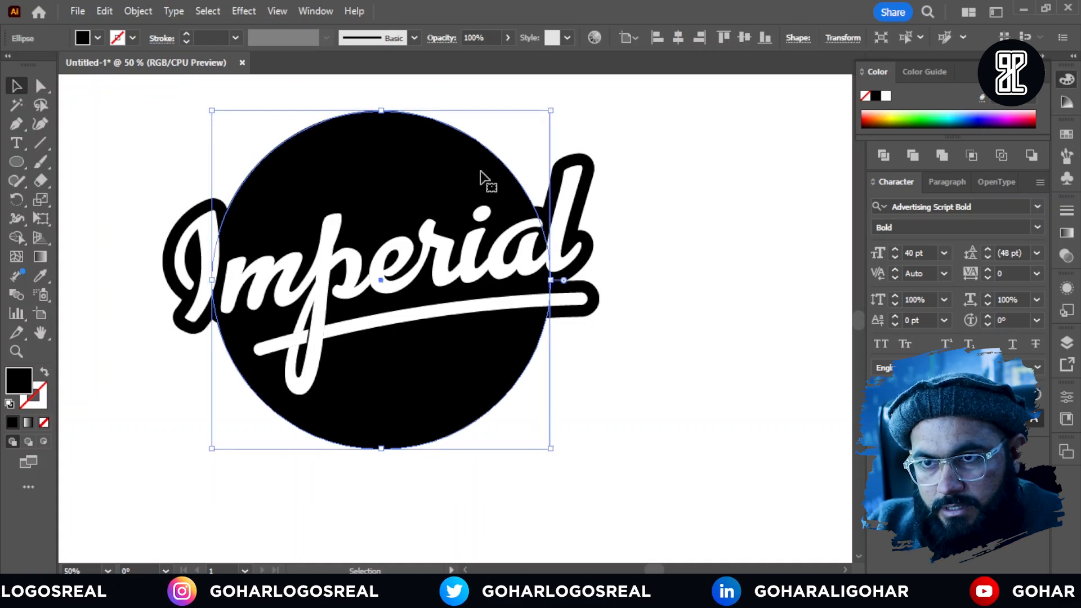
pyautogui.moveTo(549, 113); pyautogui.dragTo(464, 197)
pyautogui.click(97, 37)
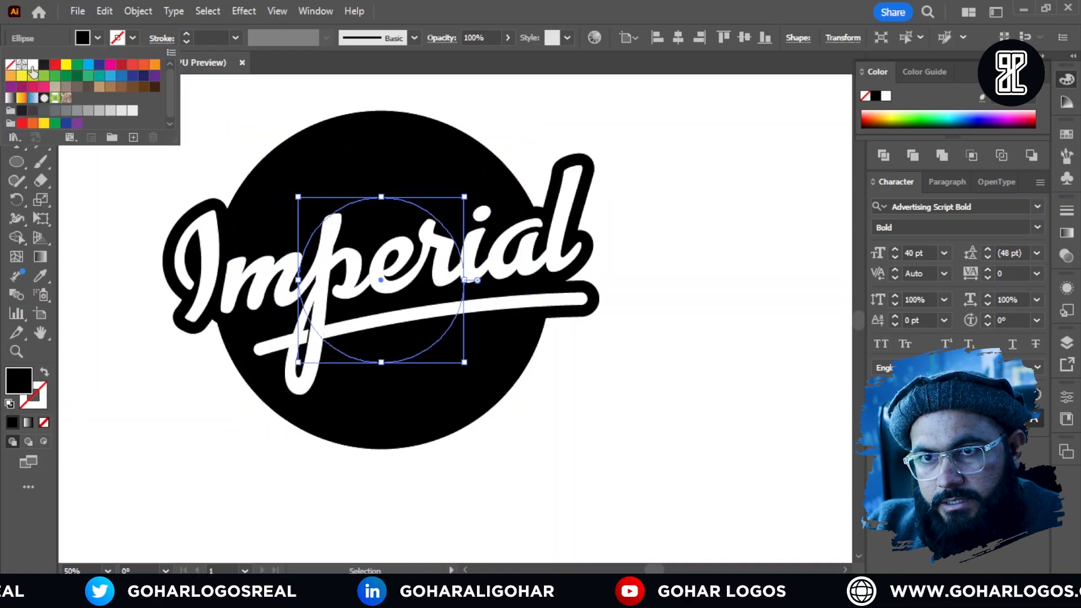
pyautogui.click(28, 65)
pyautogui.click(526, 121)
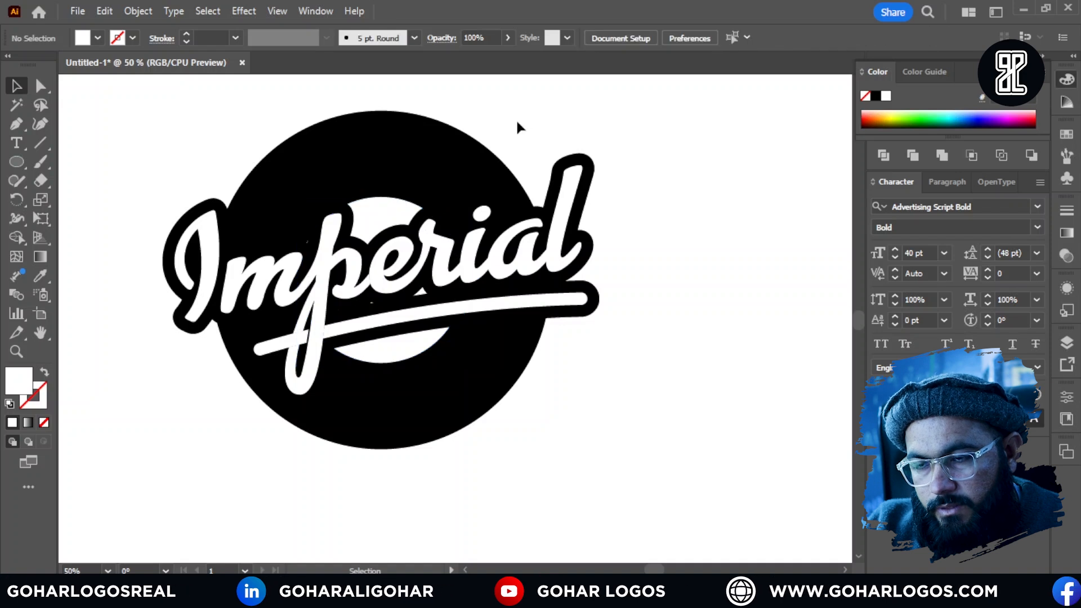
# Duplicate the white circle in place and enlarge the copy slightly about the same centre.
pyautogui.scroll(1, 414, 234)
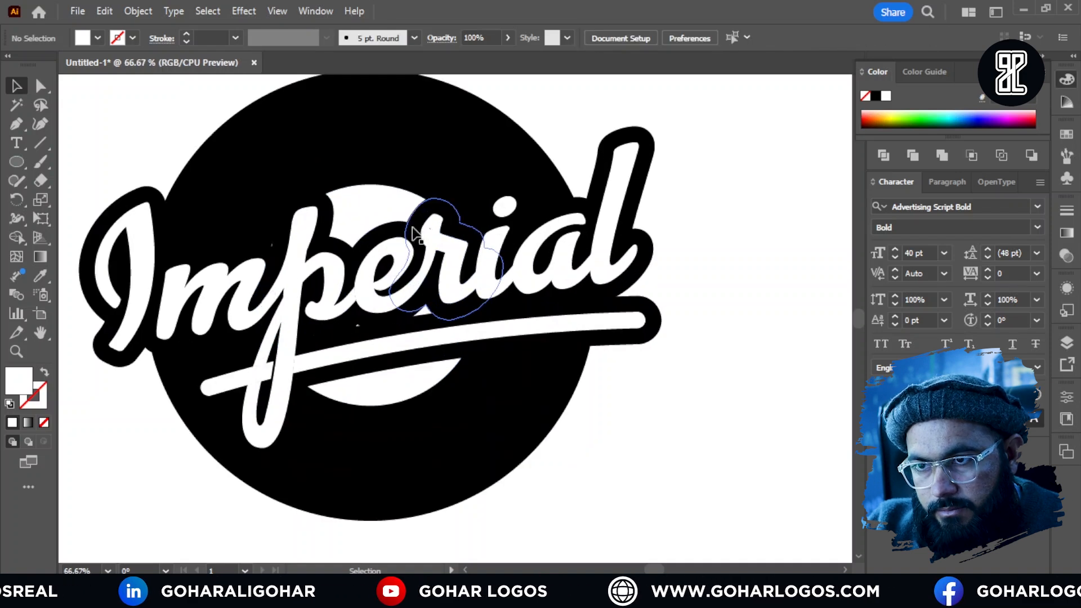
pyautogui.click(379, 217)
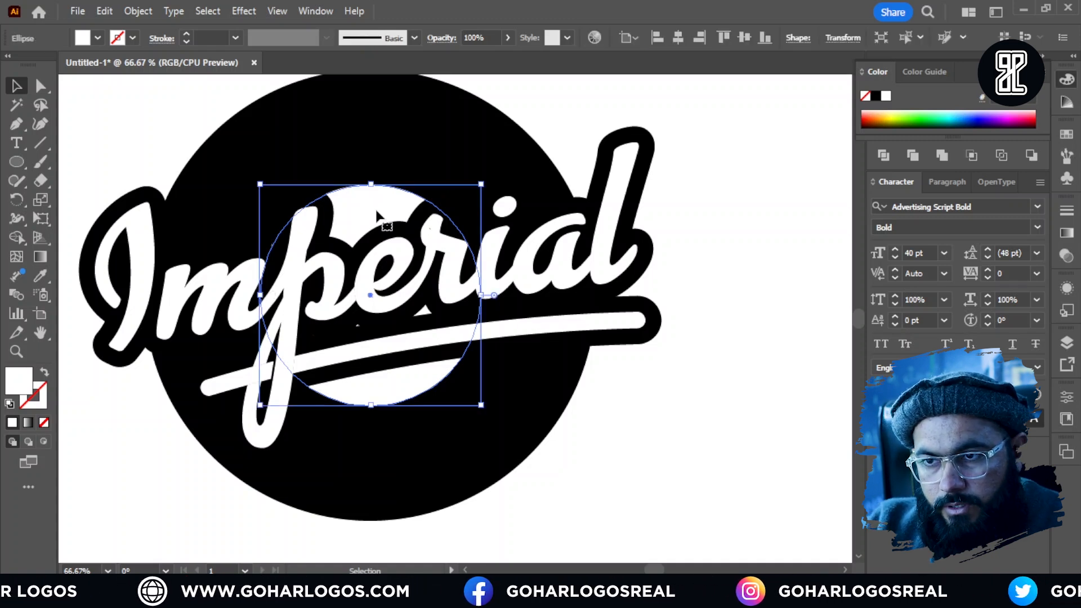
pyautogui.press('a')
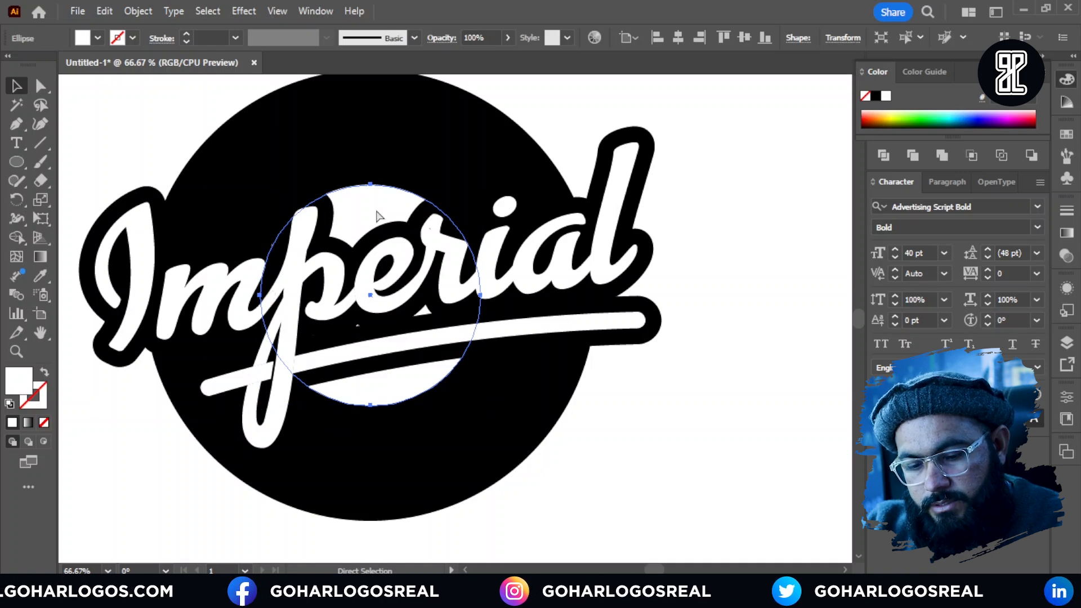
pyautogui.press('v')
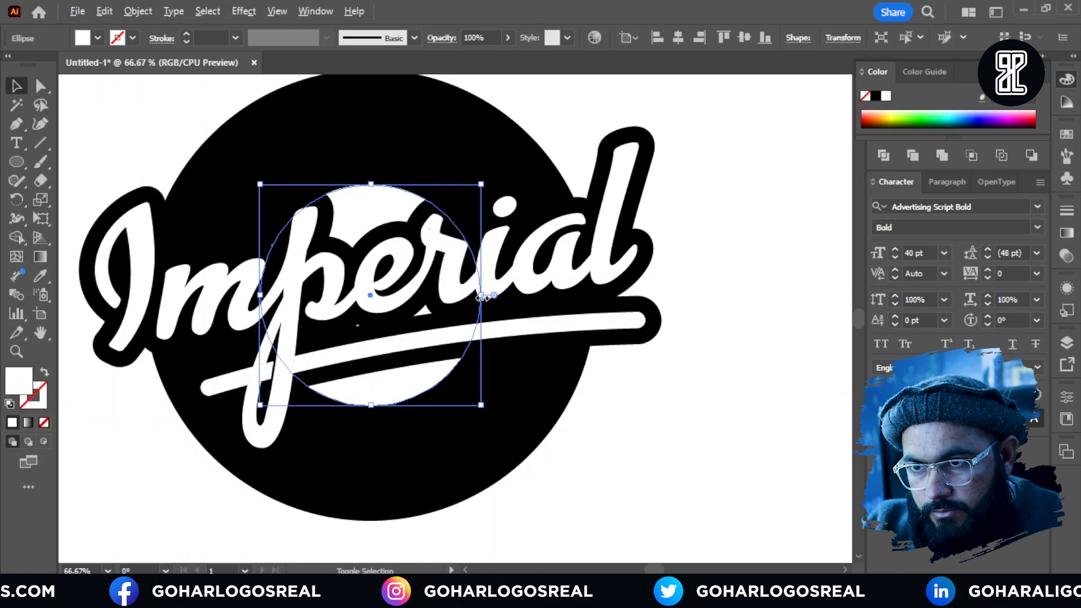
pyautogui.moveTo(481, 294); pyautogui.dragTo(497, 303)
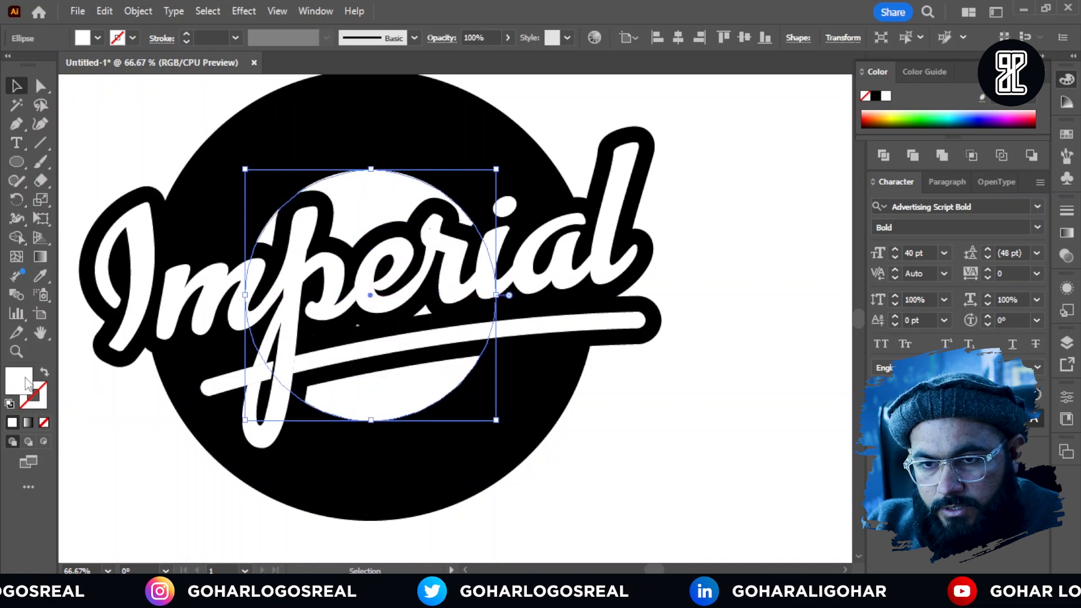
# Turn the enlarged circle copy into an unfilled ring with a white 5 pt stroke.
pyautogui.click(44, 373)
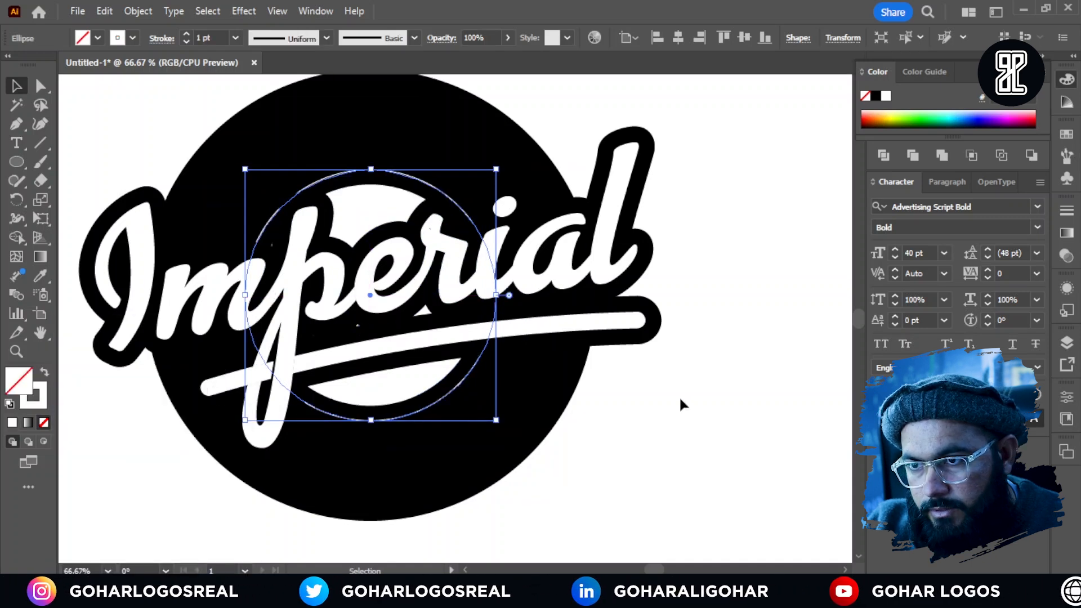
pyautogui.click(187, 34)
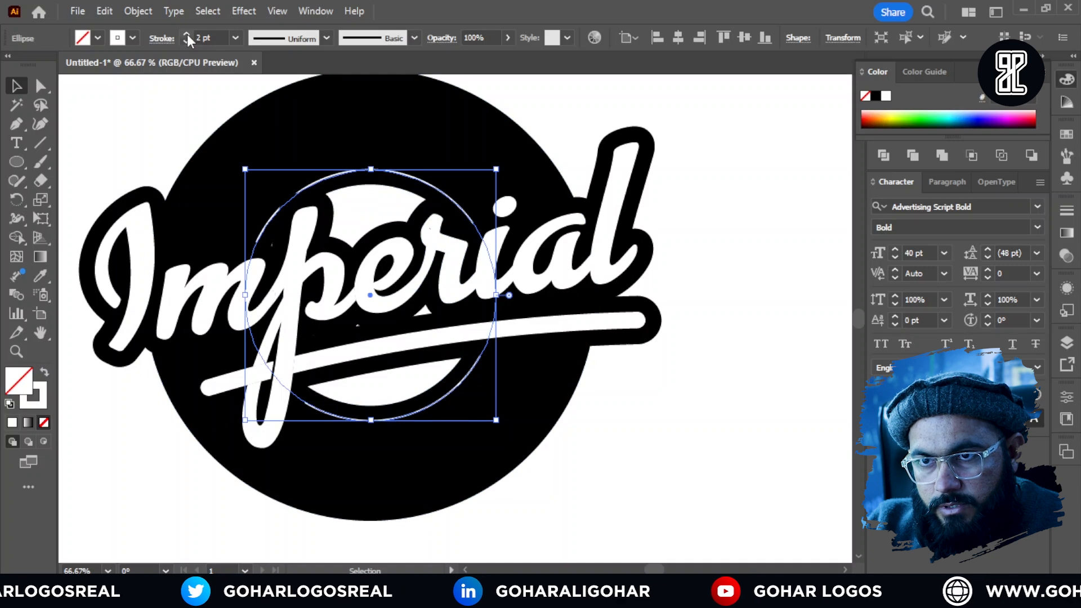
pyautogui.click(187, 34)
pyautogui.click(187, 34)
pyautogui.click(187, 34)
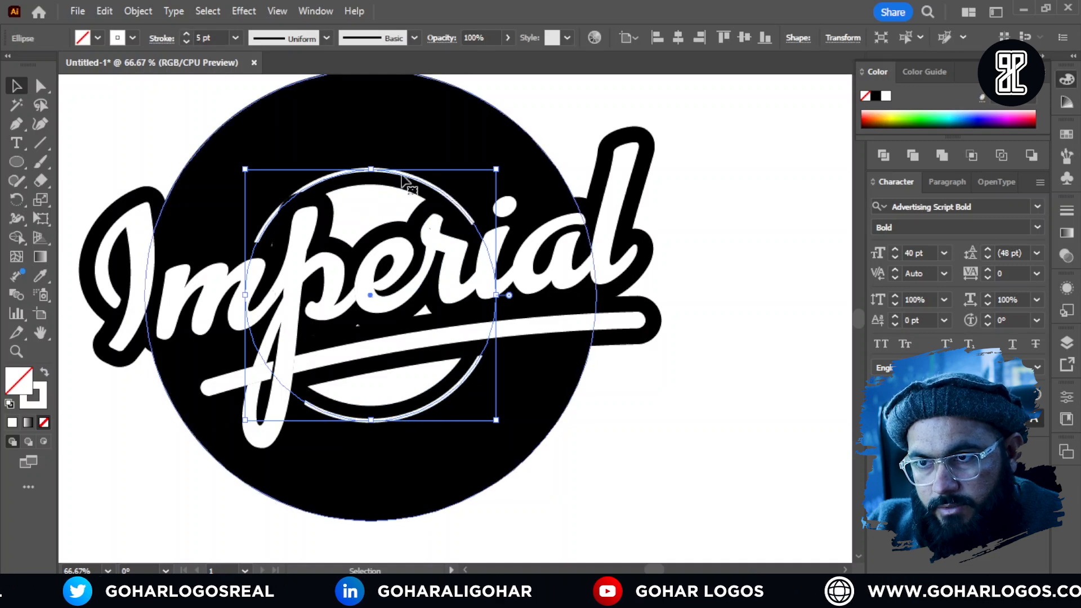
pyautogui.click(701, 202)
pyautogui.scroll(-1, 528, 260)
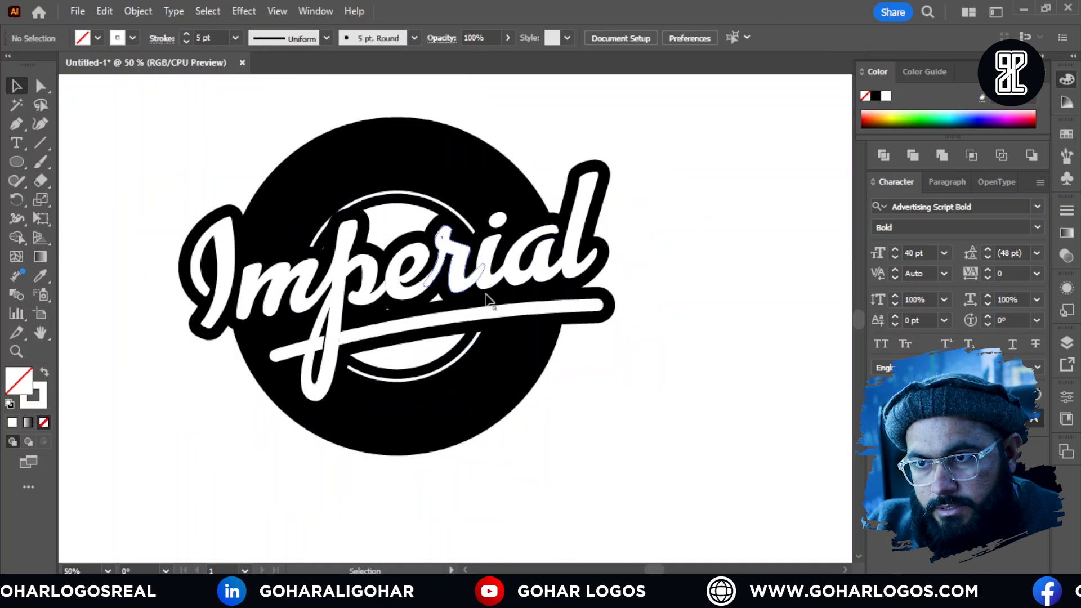
# Duplicate the thin white ring in place and enlarge the copy slightly to form a second concentric ring.
pyautogui.scroll(1, 529, 350)
pyautogui.click(463, 352)
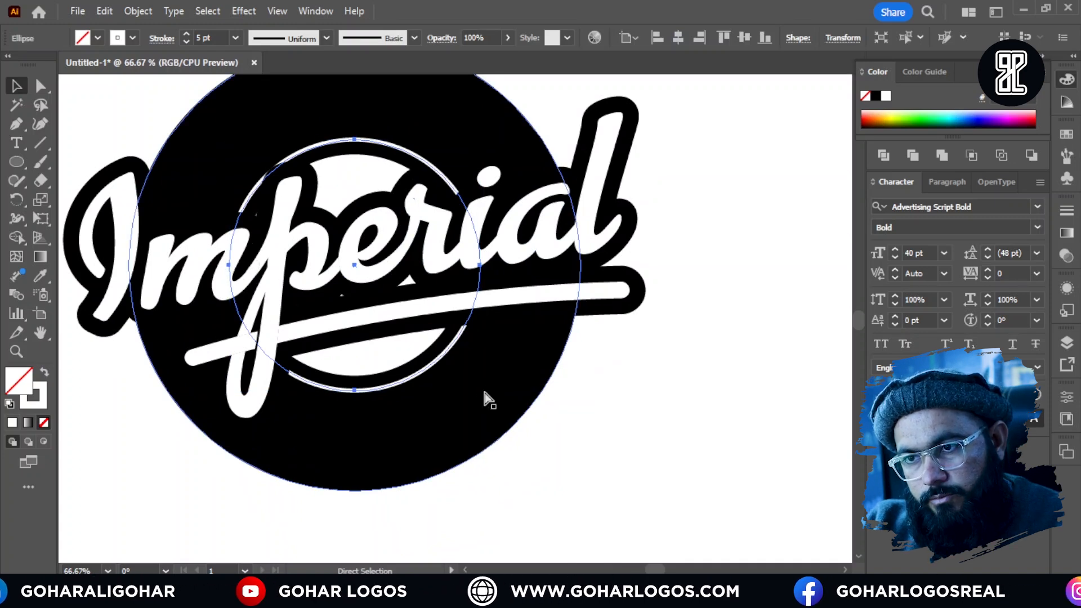
pyautogui.press('v')
pyautogui.moveTo(482, 390); pyautogui.dragTo(503, 407)
pyautogui.click(607, 422)
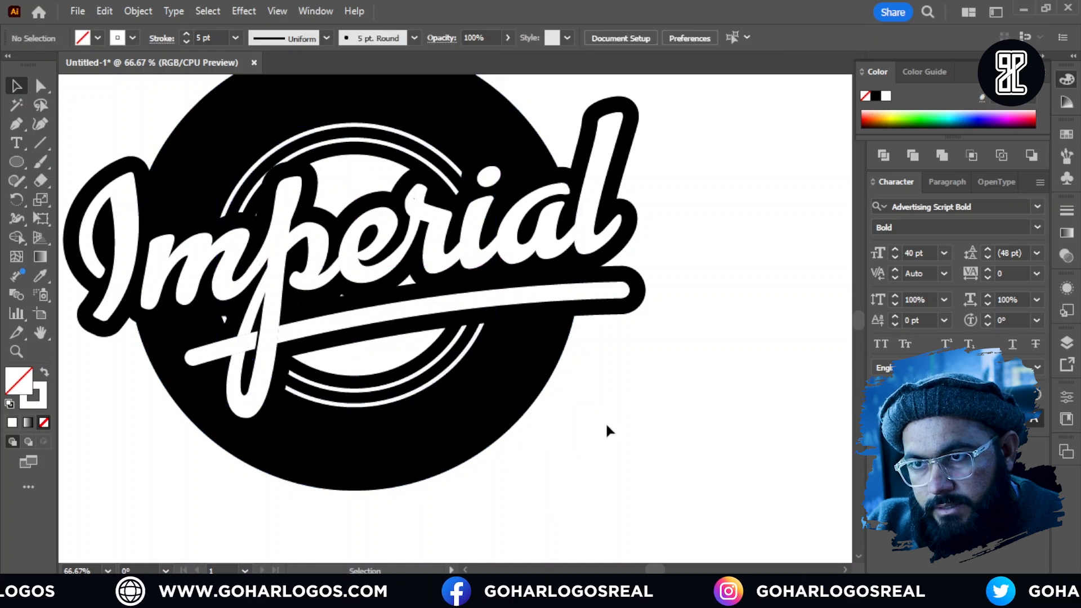
# Duplicate the outer thin white ring in place and enlarge the copy about its centre to reach midway across the black band.
pyautogui.scroll(-2, 473, 309)
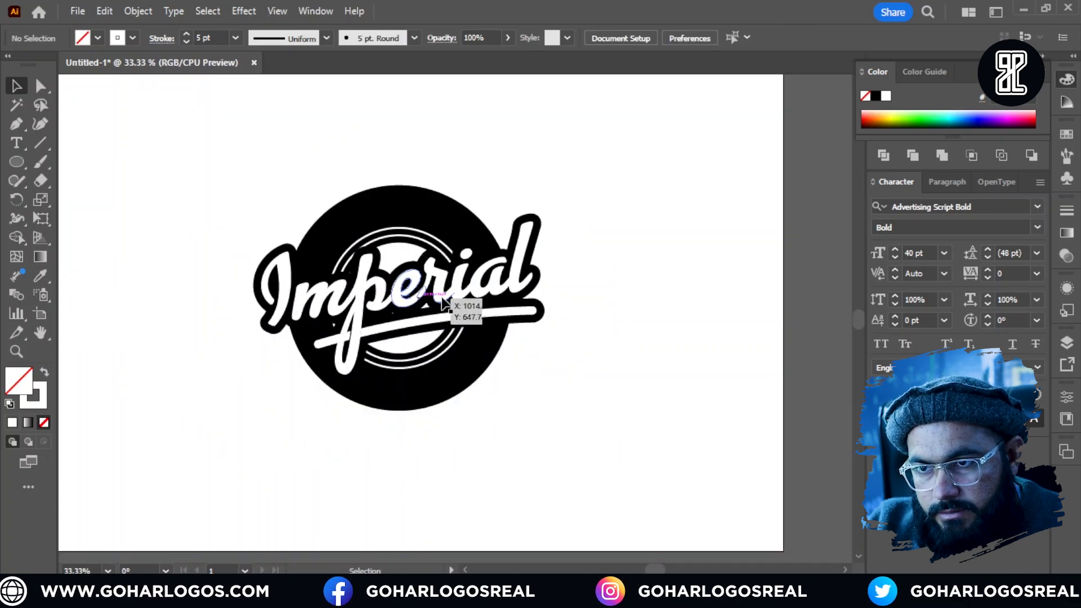
pyautogui.scroll(1, 435, 284)
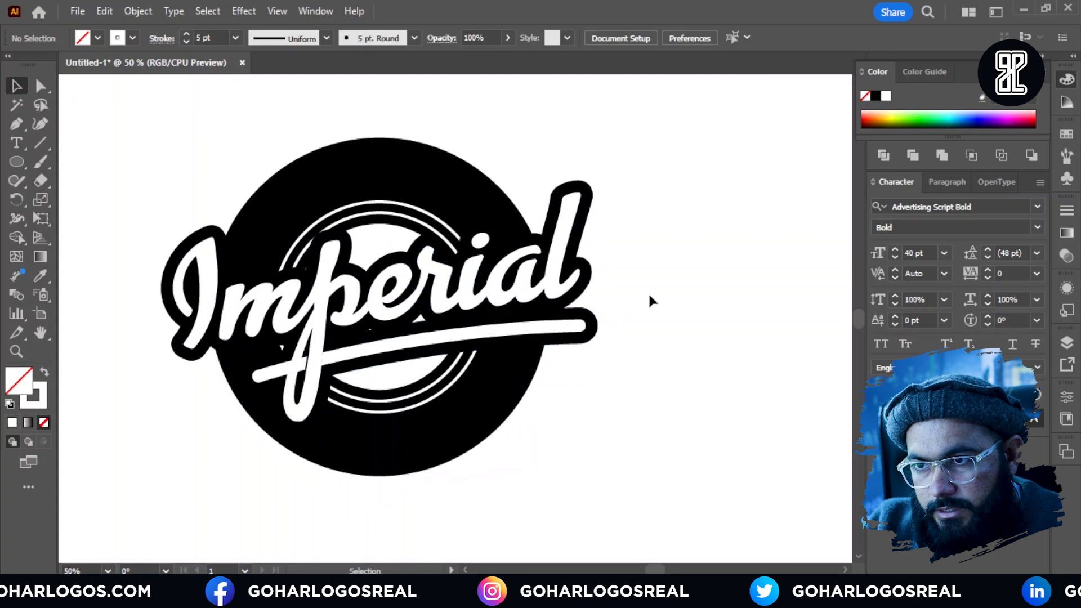
pyautogui.click(418, 209)
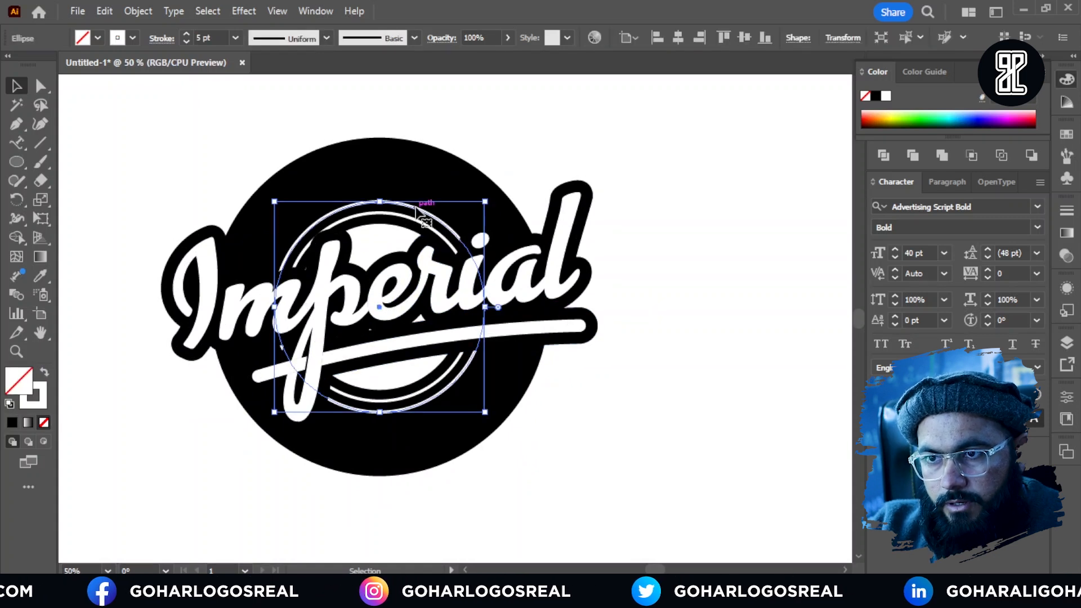
pyautogui.press('a')
pyautogui.press('v')
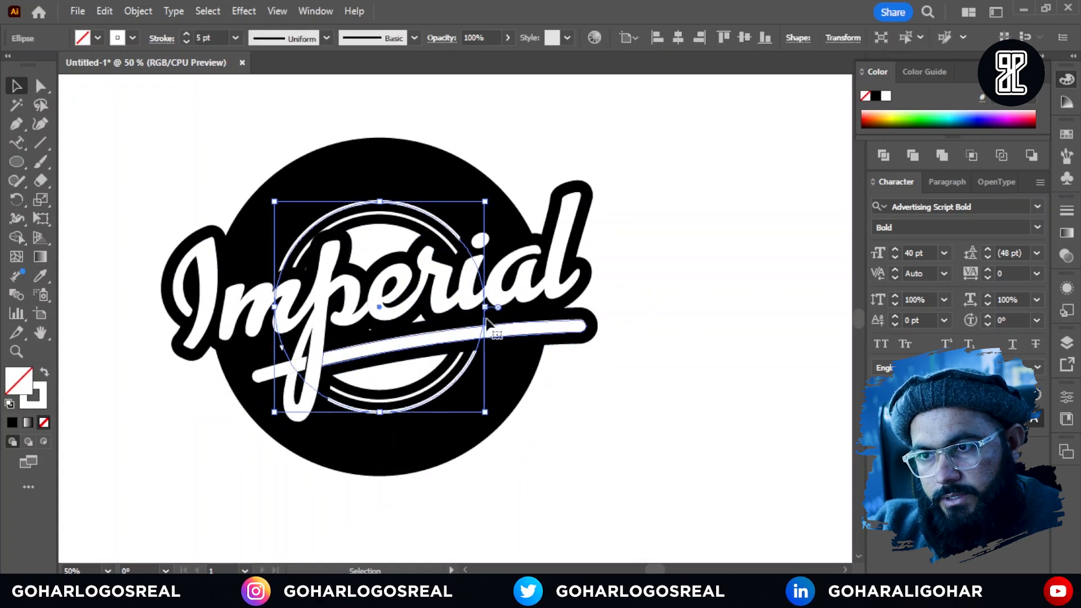
pyautogui.moveTo(484, 307); pyautogui.dragTo(521, 330)
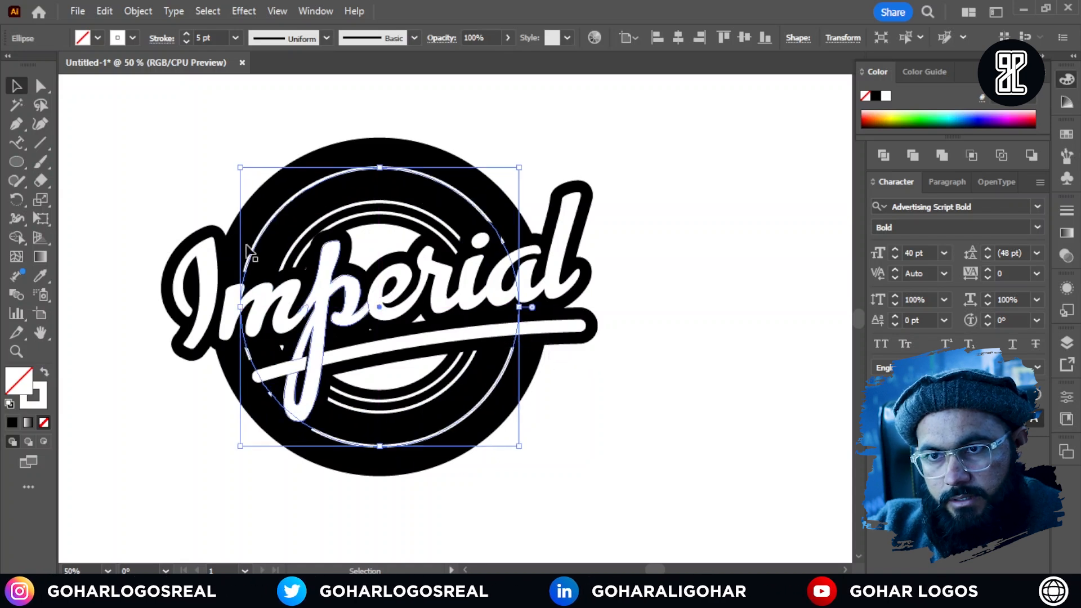
# Convert the enlarged ring into a type path, enter "Imperail" along its upper-left arc and fill the text white.
pyautogui.click(19, 145)
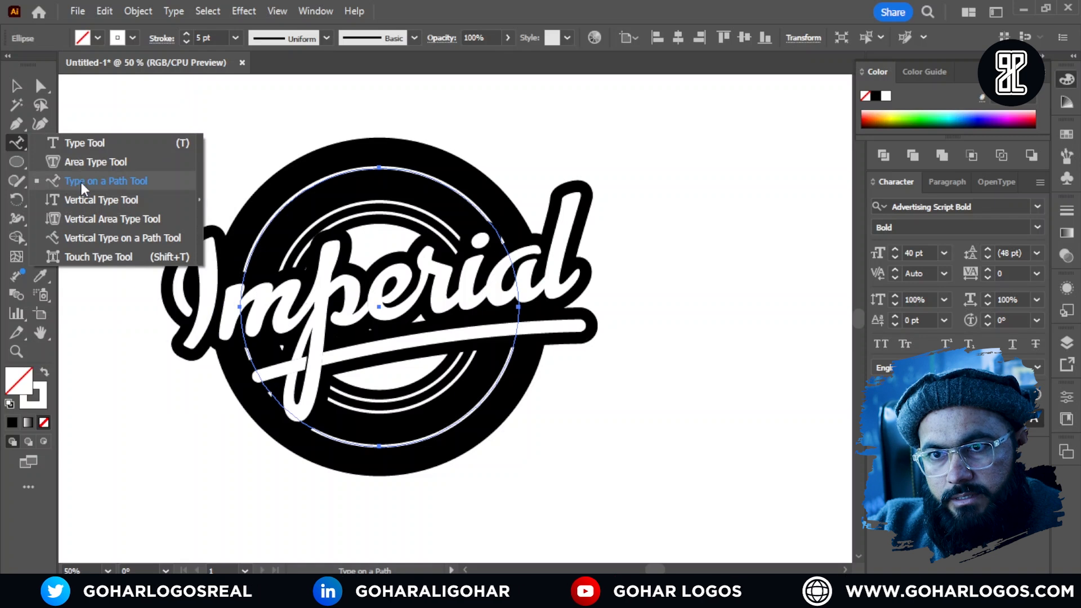
pyautogui.click(81, 181)
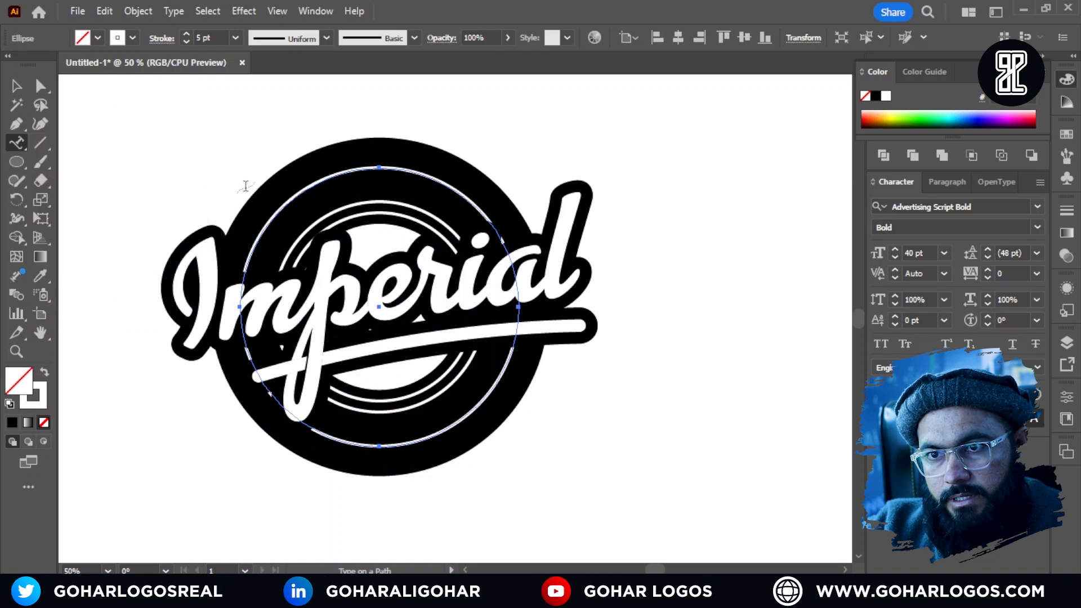
pyautogui.click(276, 213)
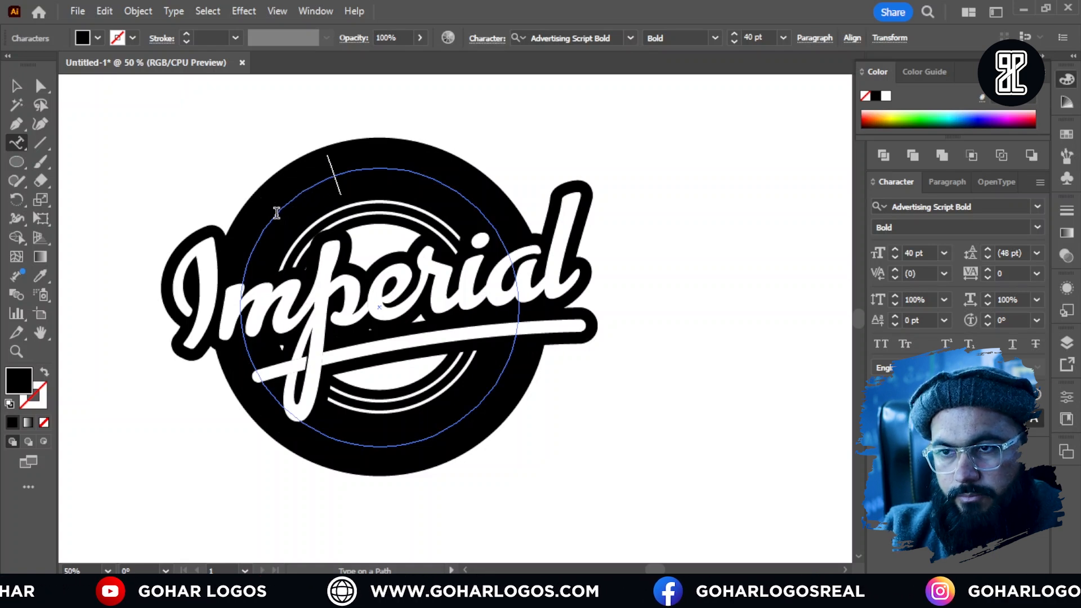
pyautogui.click(16, 86)
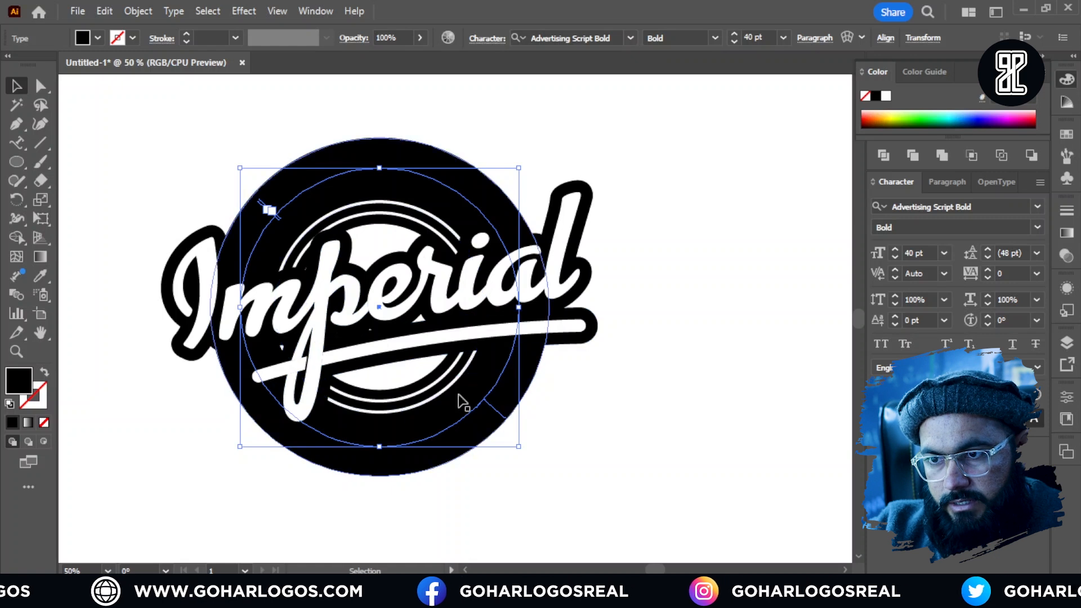
pyautogui.click(98, 38)
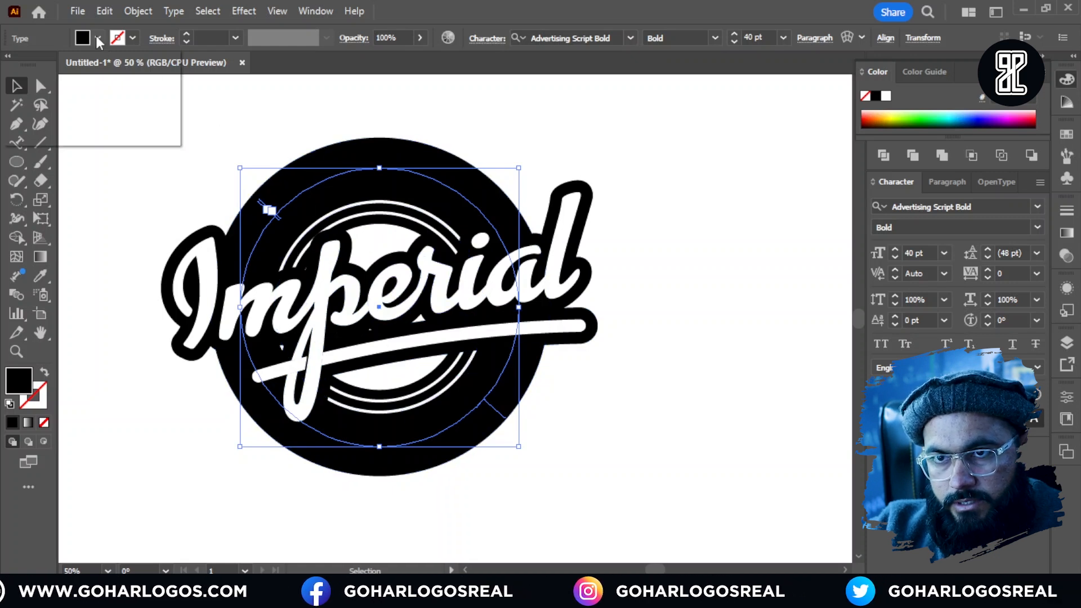
pyautogui.click(33, 66)
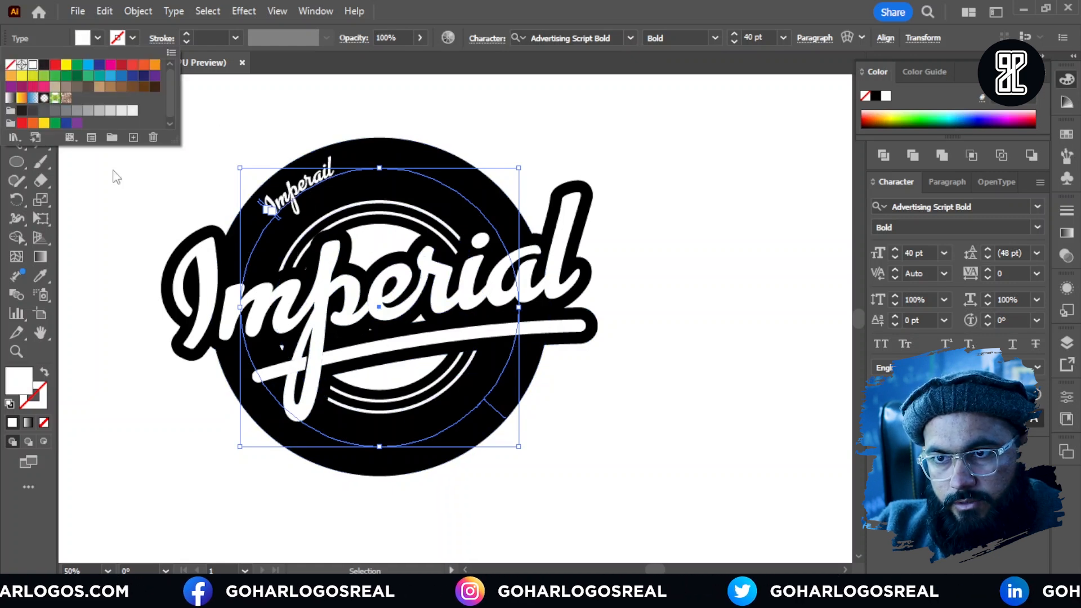
pyautogui.click(135, 224)
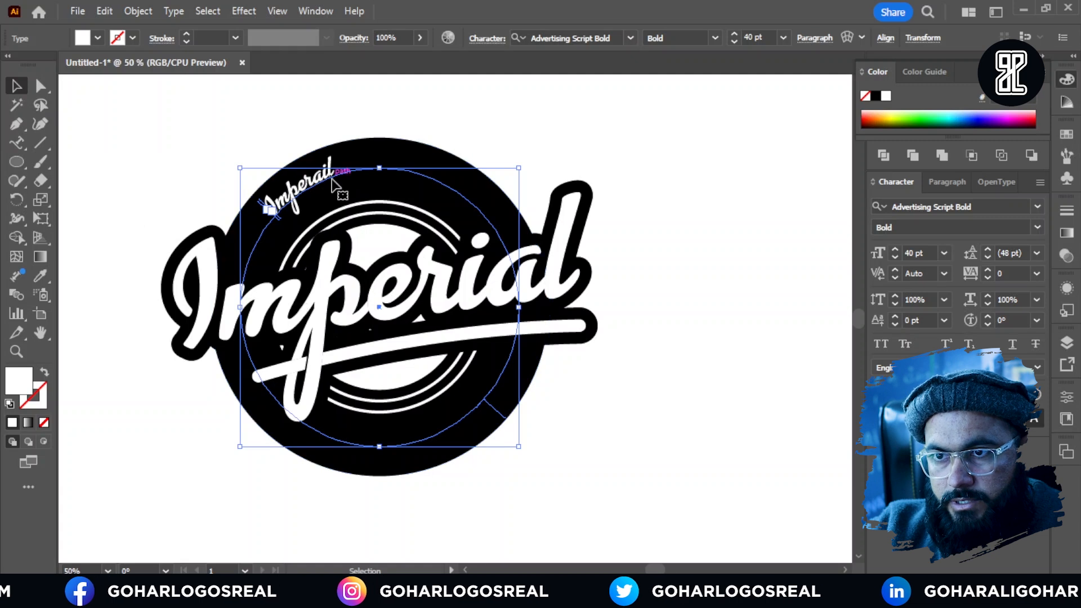
# Change the font of the text on the circle to Franklin Gothic Demi.
pyautogui.click(628, 32)
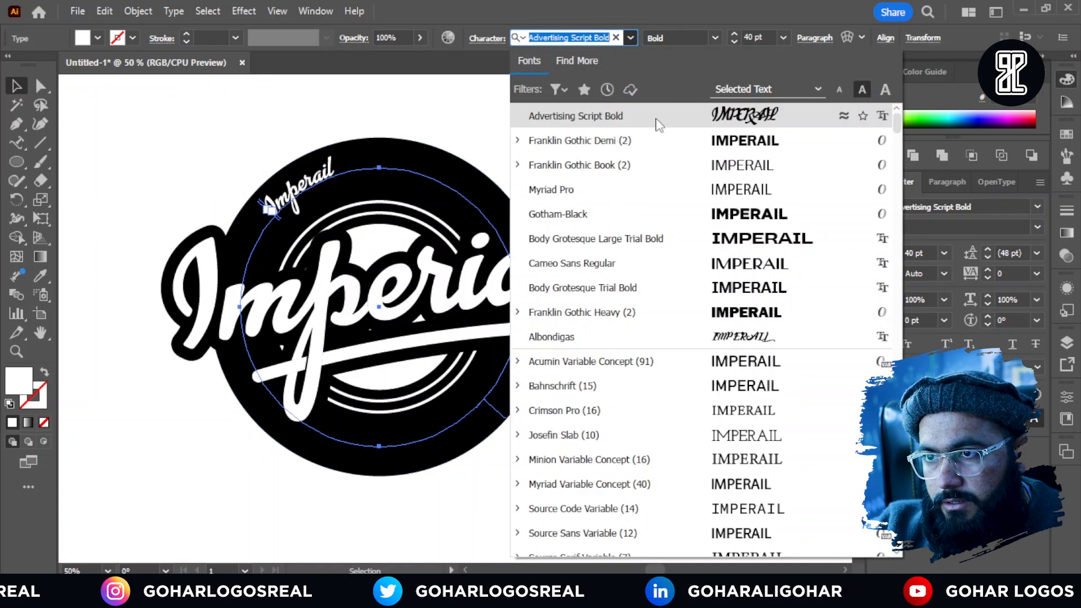
pyautogui.click(624, 145)
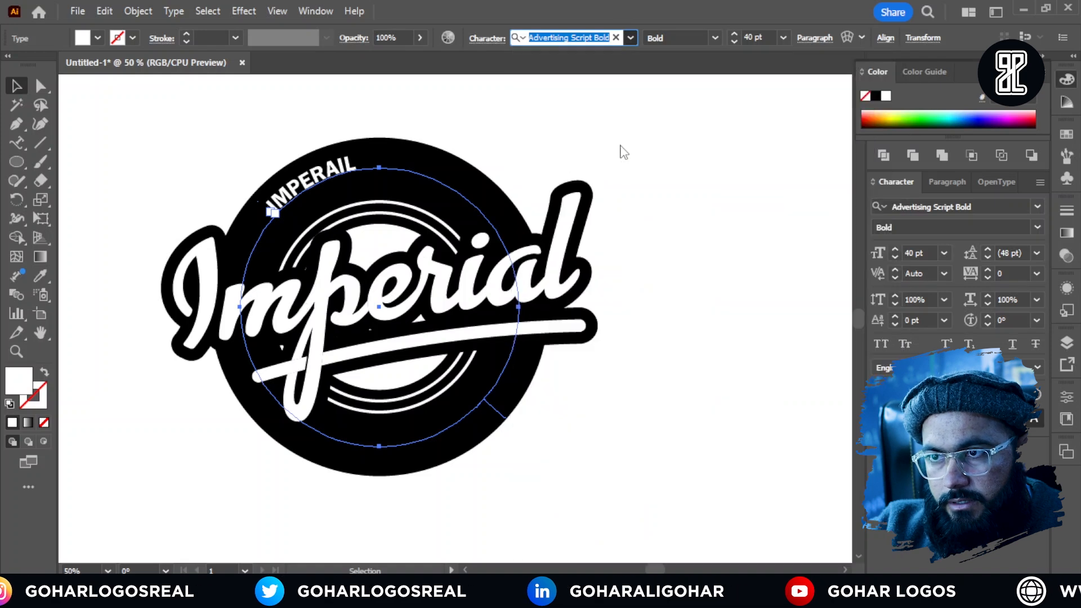
pyautogui.click(634, 214)
pyautogui.click(332, 188)
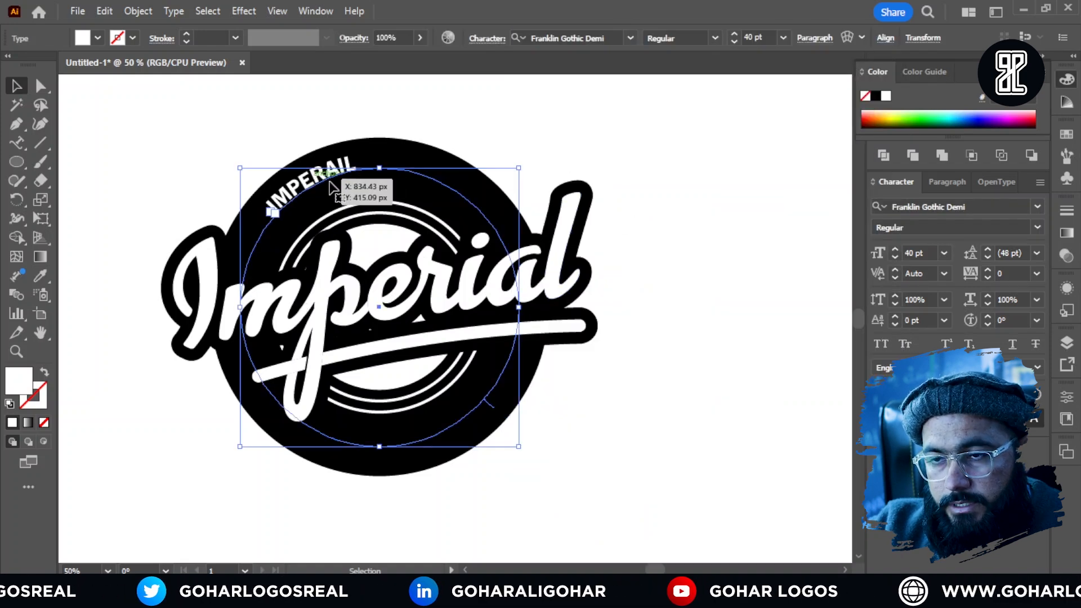
# Set the Type on a Path options of the curved text to align to the path's center.
pyautogui.click(173, 12)
pyautogui.moveTo(282, 164)
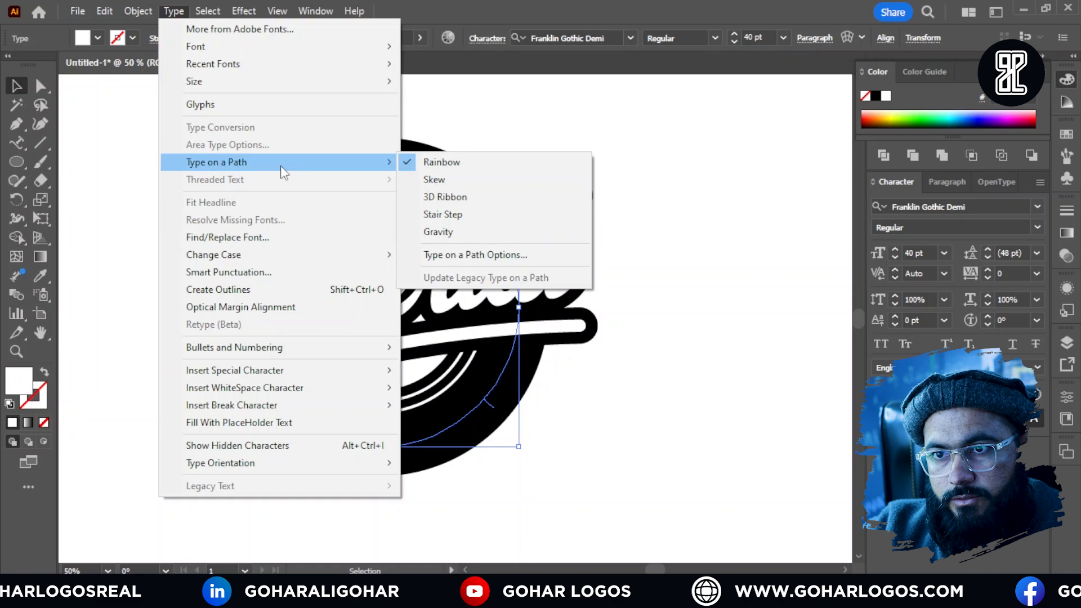
pyautogui.click(455, 257)
pyautogui.click(541, 276)
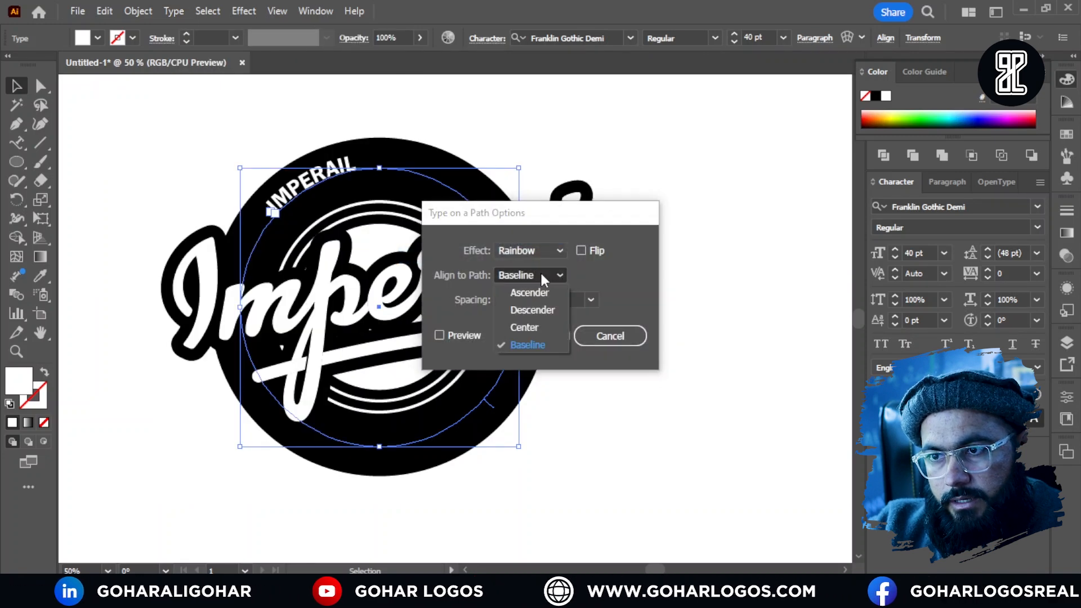
pyautogui.click(524, 327)
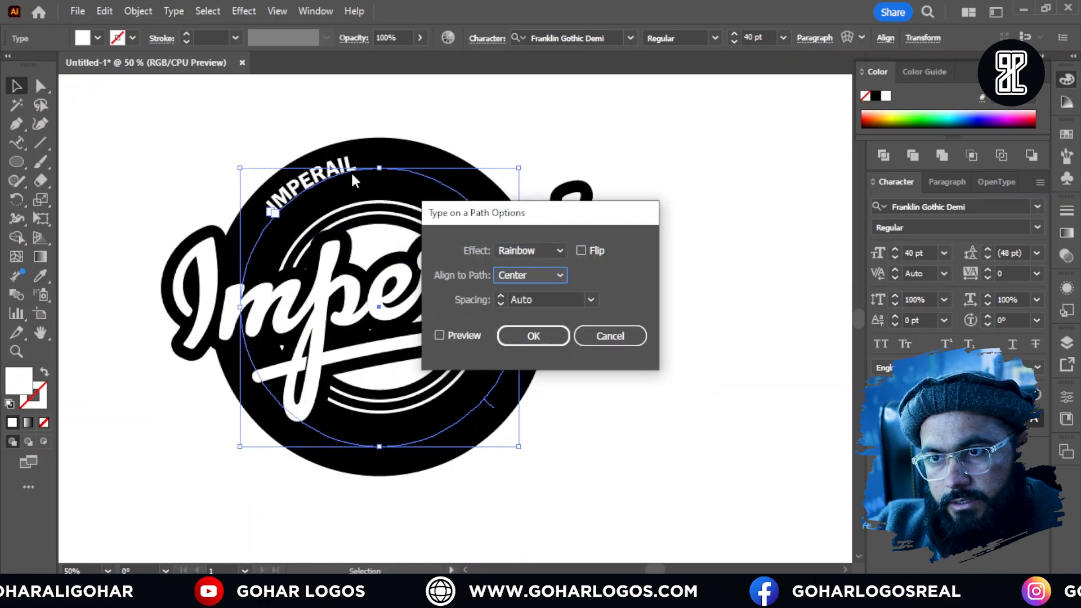
pyautogui.click(532, 336)
pyautogui.click(664, 284)
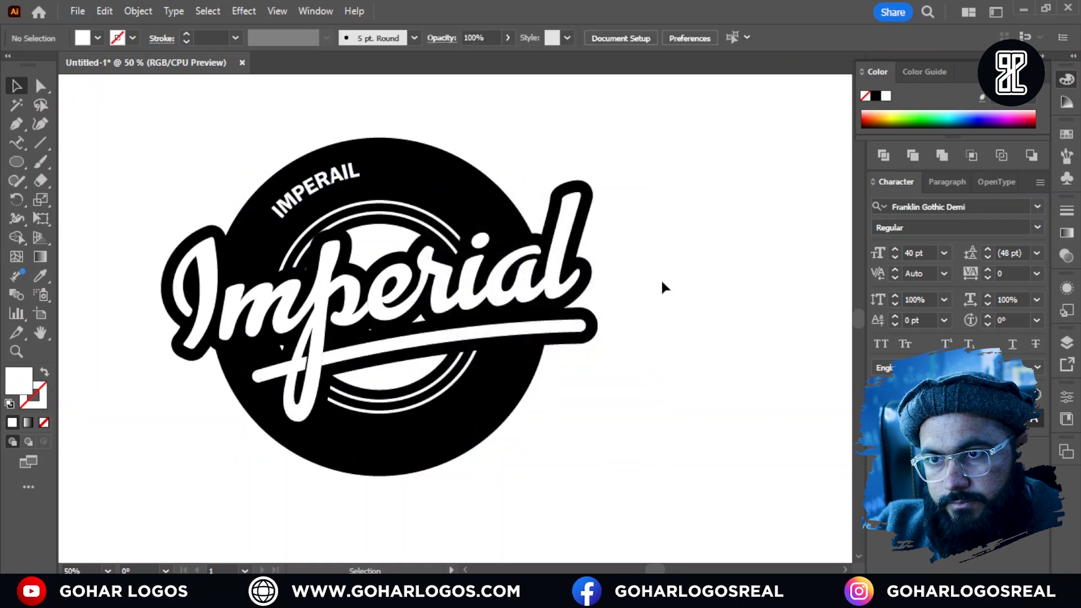
# Set the curved text's font size to 43 pt and its tracking to 200.
pyautogui.click(330, 179)
pyautogui.click(733, 35)
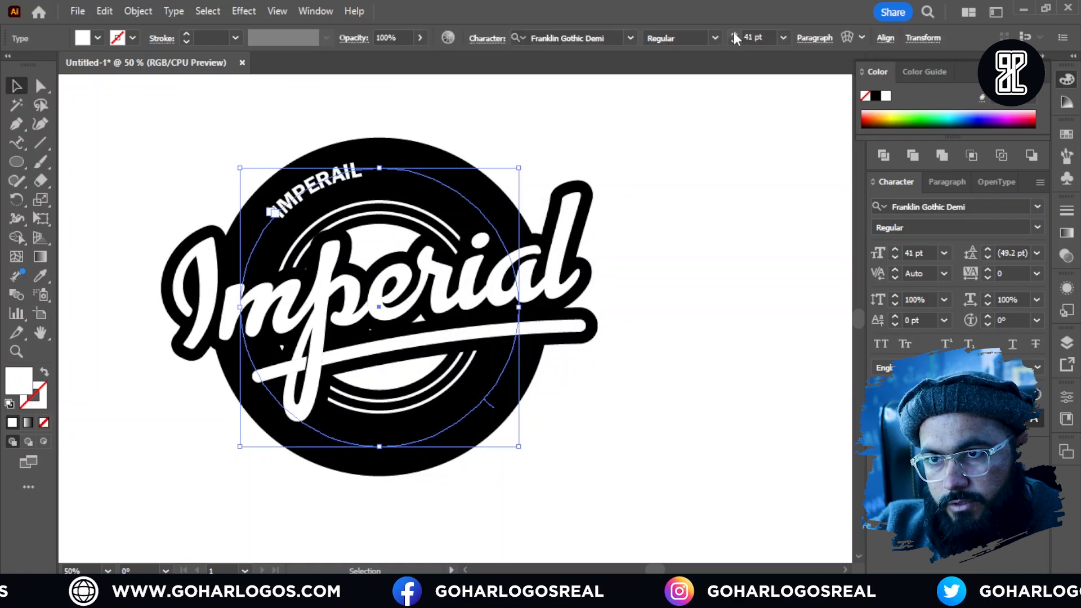
pyautogui.click(733, 35)
pyautogui.click(734, 34)
pyautogui.click(1037, 273)
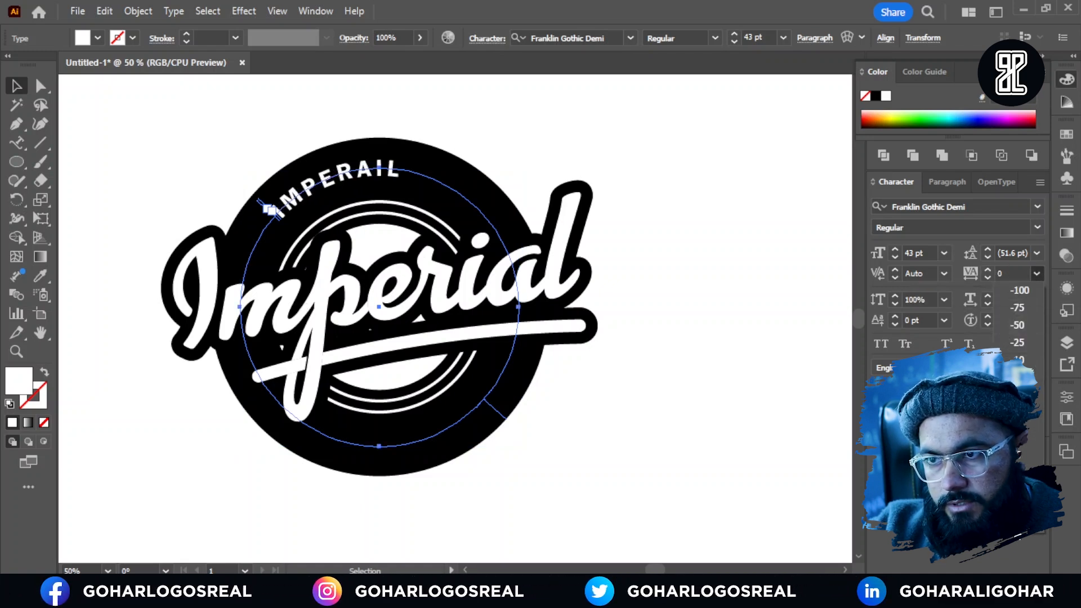
pyautogui.click(1019, 517)
pyautogui.click(611, 287)
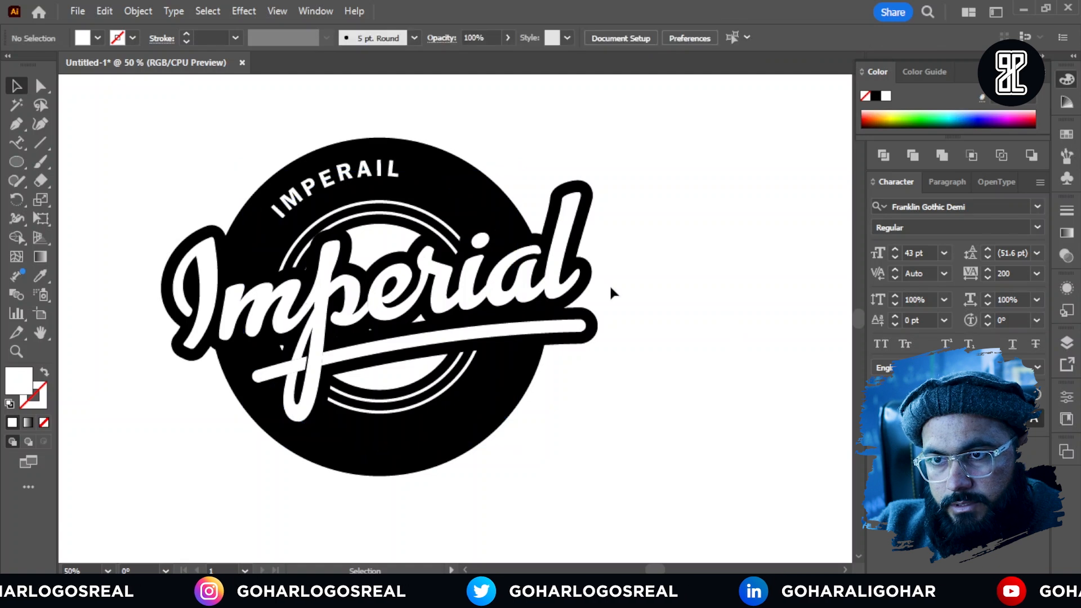
# Increase the curved text's font size to 50 pt.
pyautogui.scroll(1, 420, 193)
pyautogui.click(394, 179)
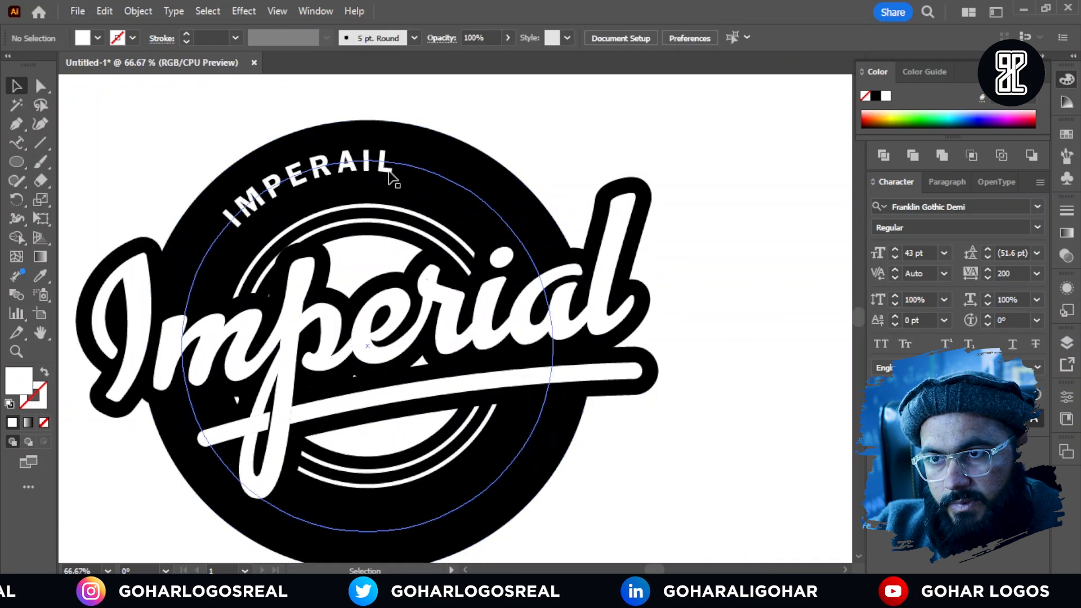
pyautogui.click(735, 34)
pyautogui.click(735, 34)
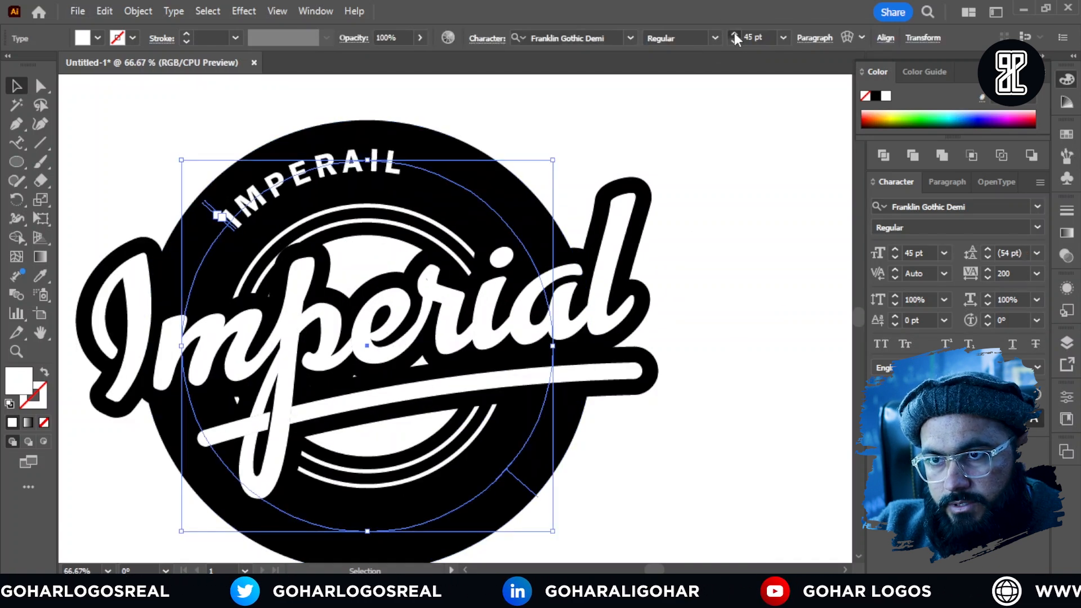
pyautogui.click(734, 33)
pyautogui.click(734, 33)
pyautogui.click(734, 33)
pyautogui.click(733, 34)
pyautogui.click(734, 34)
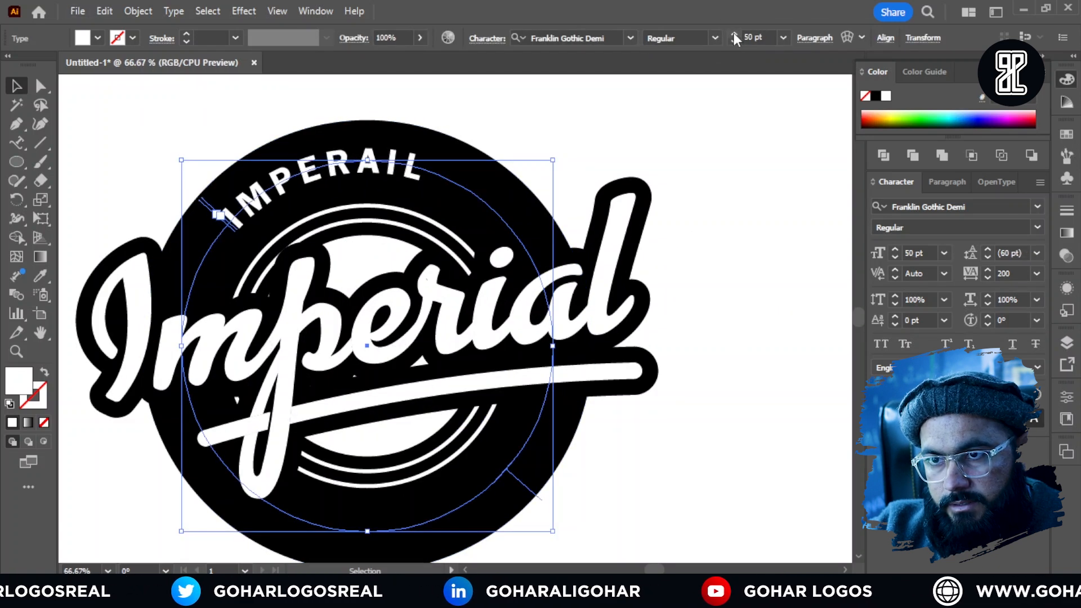
pyautogui.click(732, 143)
# Pull the path text's end bracket in close to the last letter and slide the text along the circle toward the badge's top centre.
pyautogui.scroll(-1, 473, 149)
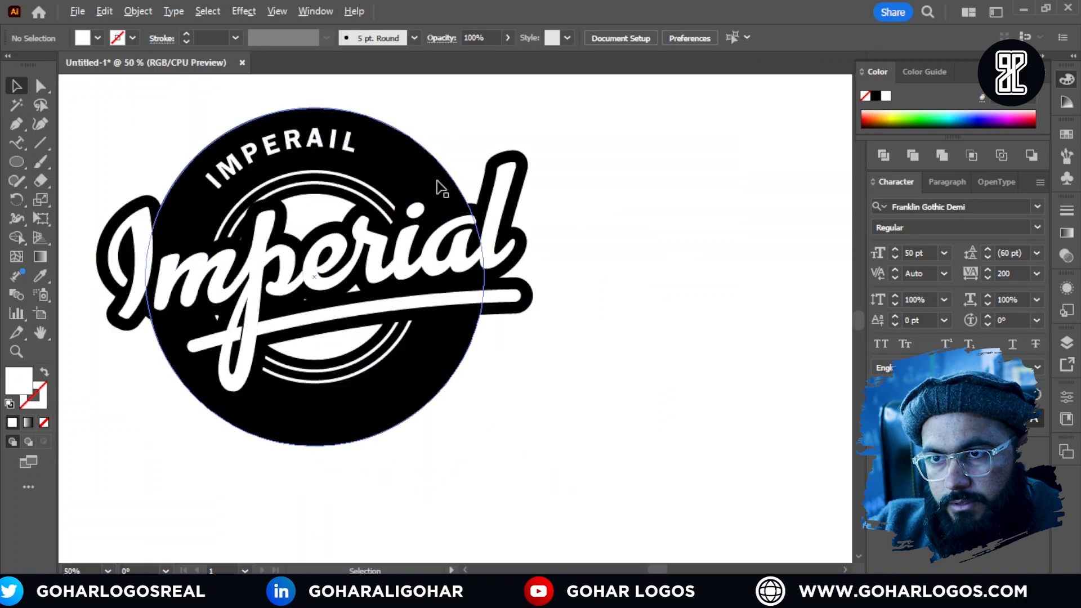
pyautogui.click(356, 160)
pyautogui.scroll(2, 232, 212)
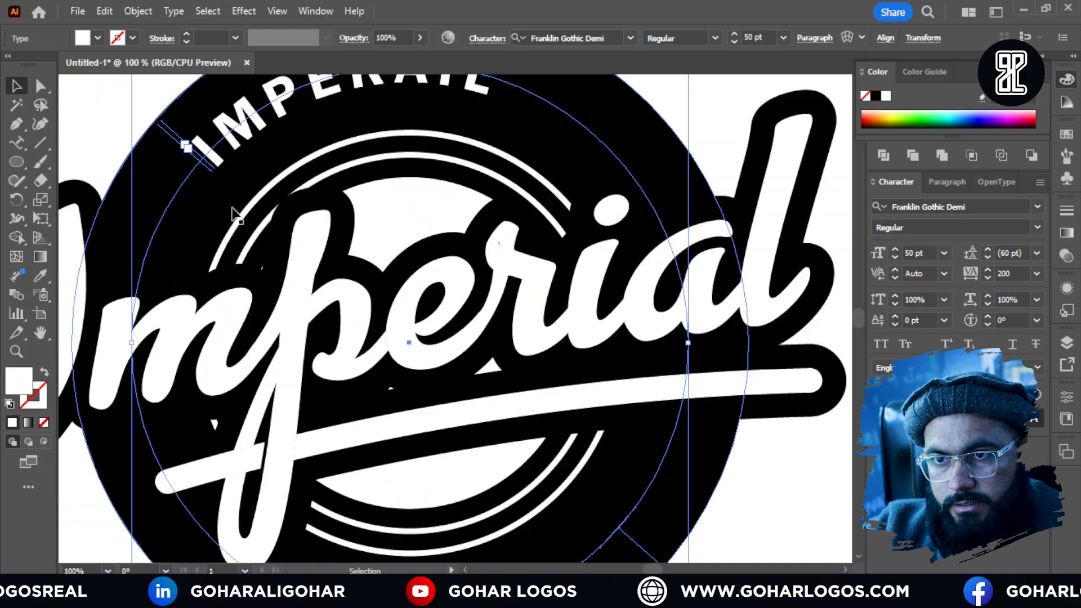
pyautogui.scroll(-1, 218, 184)
pyautogui.scroll(1, 204, 175)
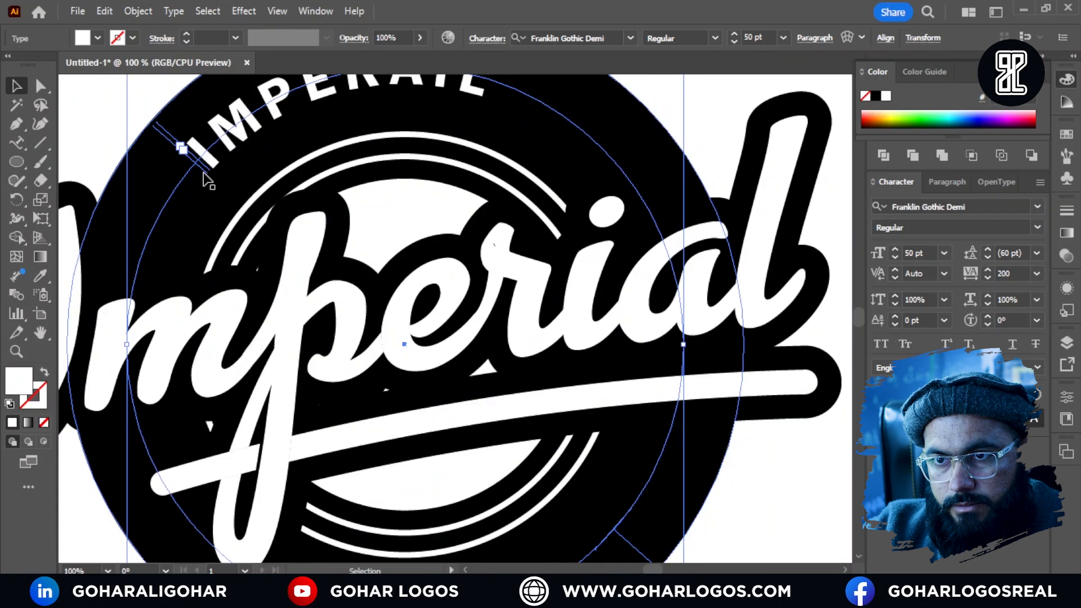
pyautogui.moveTo(204, 173); pyautogui.dragTo(437, 222)
pyautogui.scroll(-1, 437, 222)
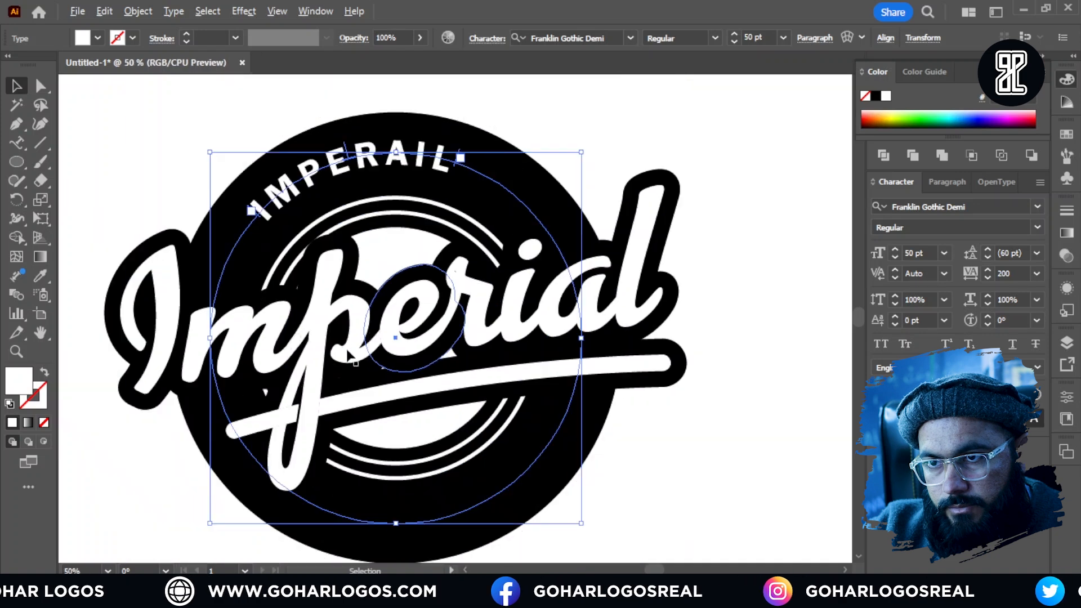
pyautogui.scroll(1, 389, 214)
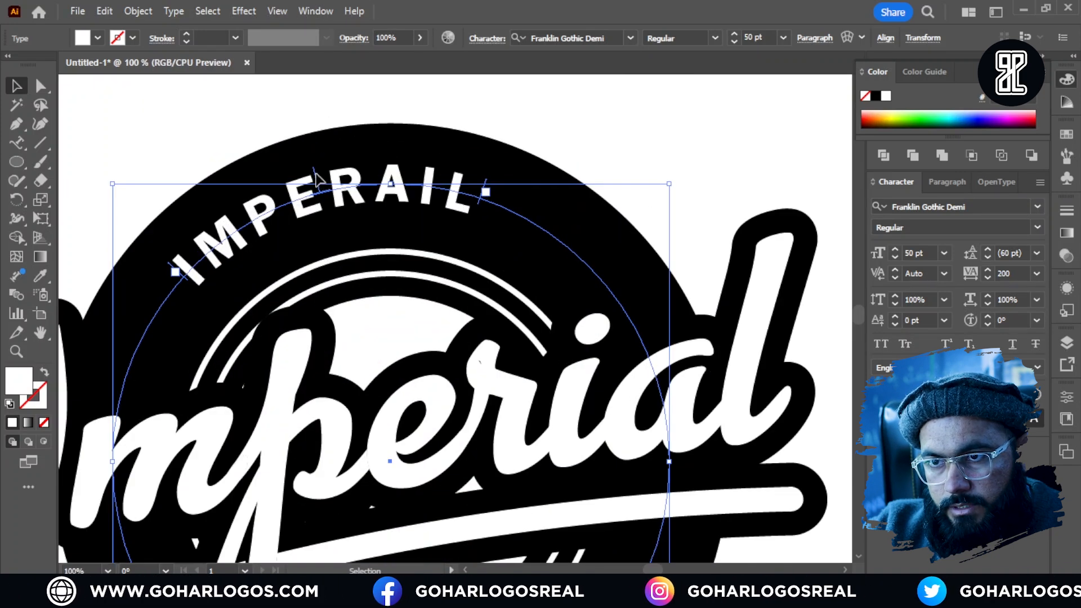
pyautogui.moveTo(317, 179); pyautogui.dragTo(344, 176)
pyautogui.scroll(-2, 428, 142)
pyautogui.click(413, 165)
# Scale the curved text and its circular path down slightly about the centre, to a font size of about 49 pt.
pyautogui.scroll(2, 363, 188)
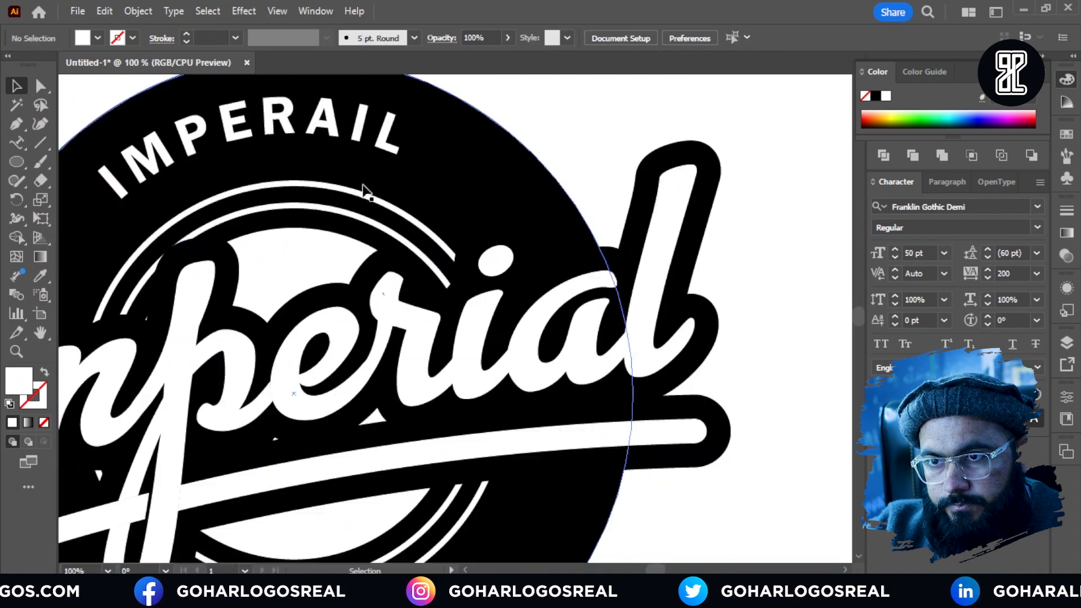
pyautogui.click(374, 150)
pyautogui.scroll(-1, 506, 219)
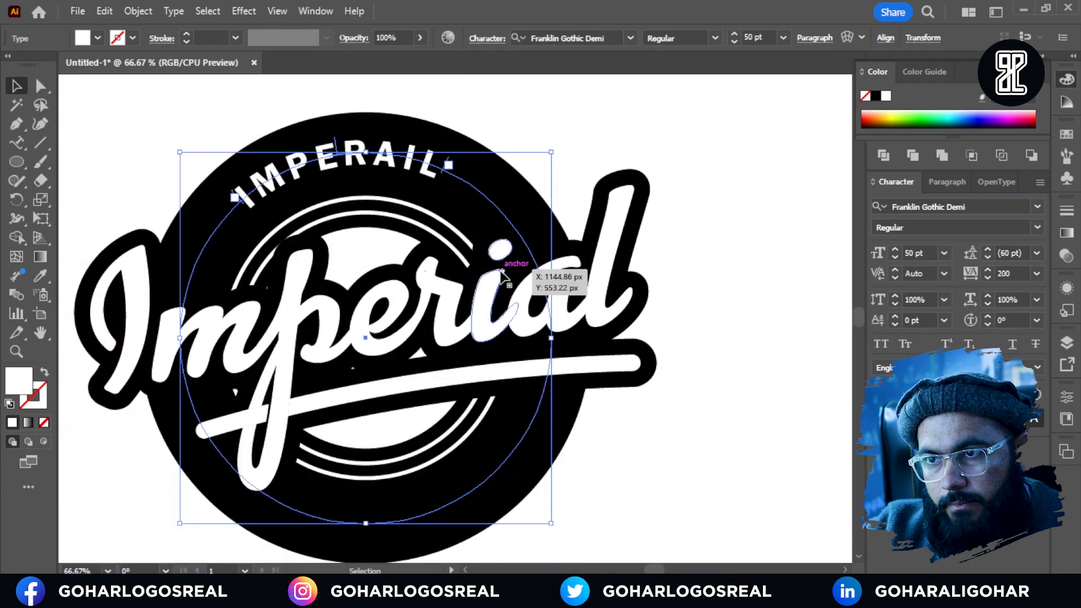
pyautogui.scroll(1, 555, 152)
pyautogui.moveTo(554, 153); pyautogui.dragTo(552, 160)
pyautogui.click(588, 134)
# Correct the spelling of the curved text along the badge's top so that it reads IMPERIAL.
pyautogui.scroll(-3, 443, 146)
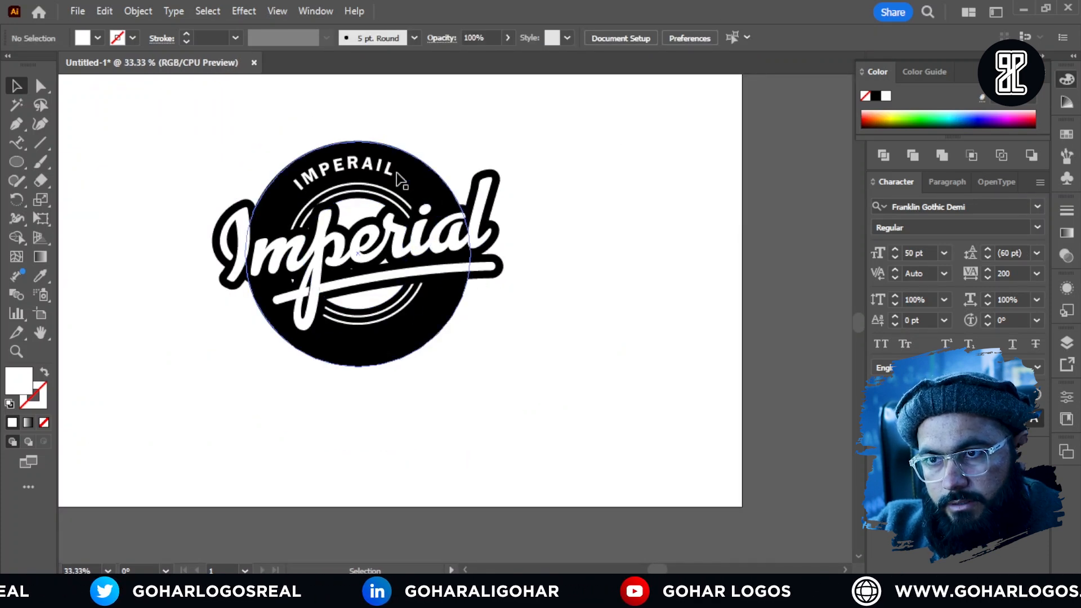
pyautogui.scroll(1, 403, 181)
pyautogui.click(16, 142)
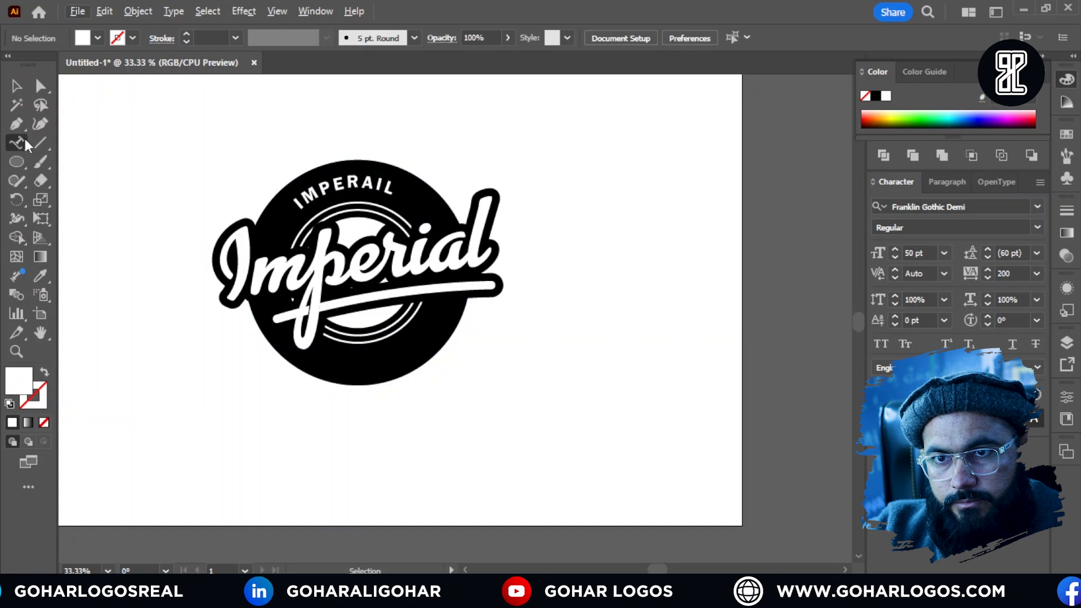
pyautogui.click(383, 179)
pyautogui.moveTo(383, 179); pyautogui.dragTo(376, 232)
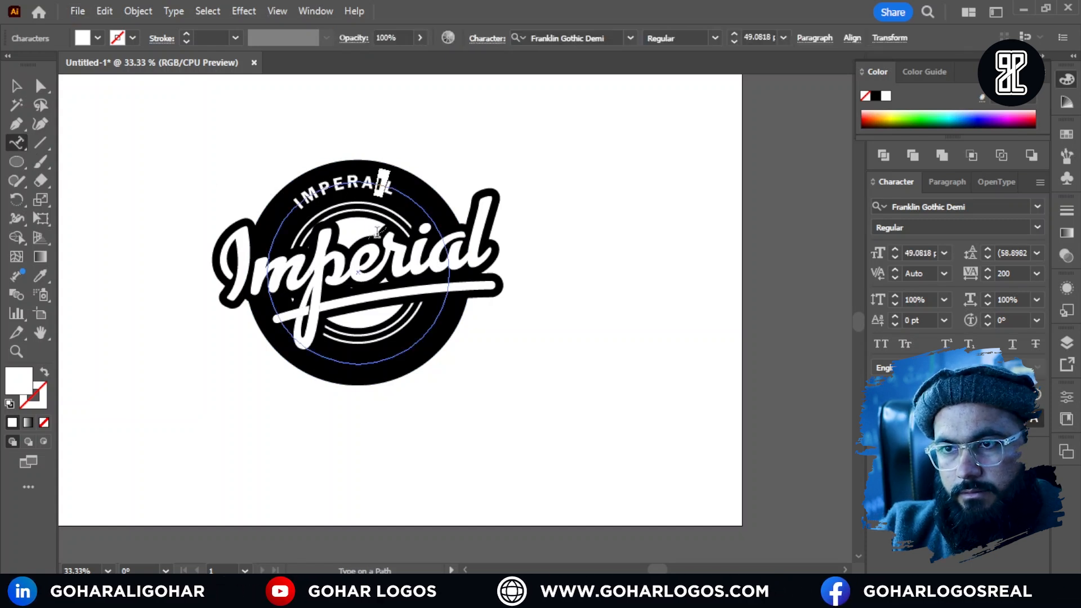
pyautogui.press('BackSpace')
pyautogui.press('BackSpace')
pyautogui.write('IA')
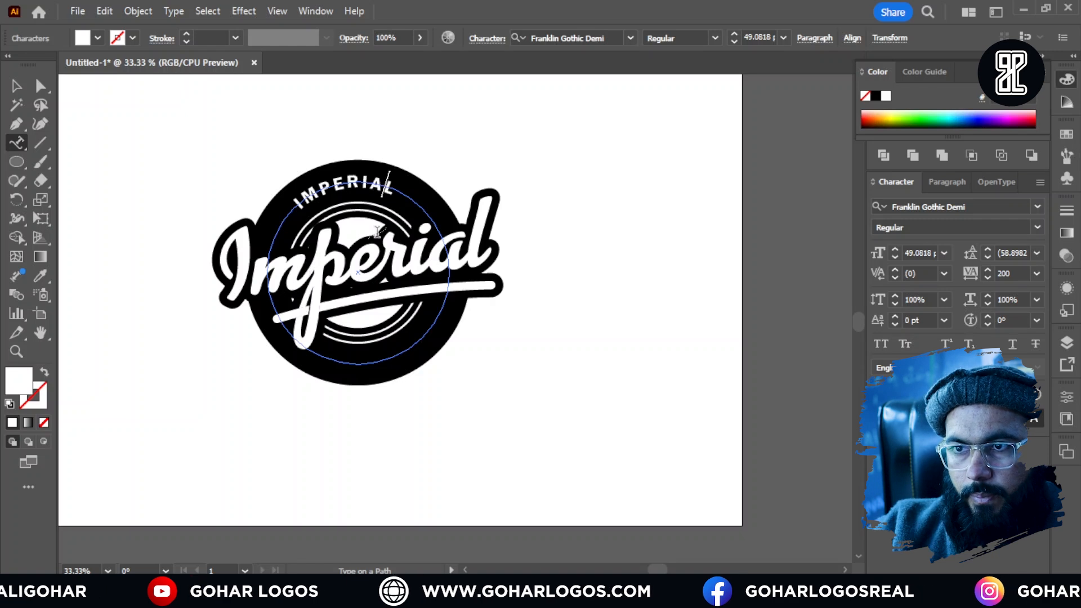
pyautogui.click(16, 86)
pyautogui.click(161, 155)
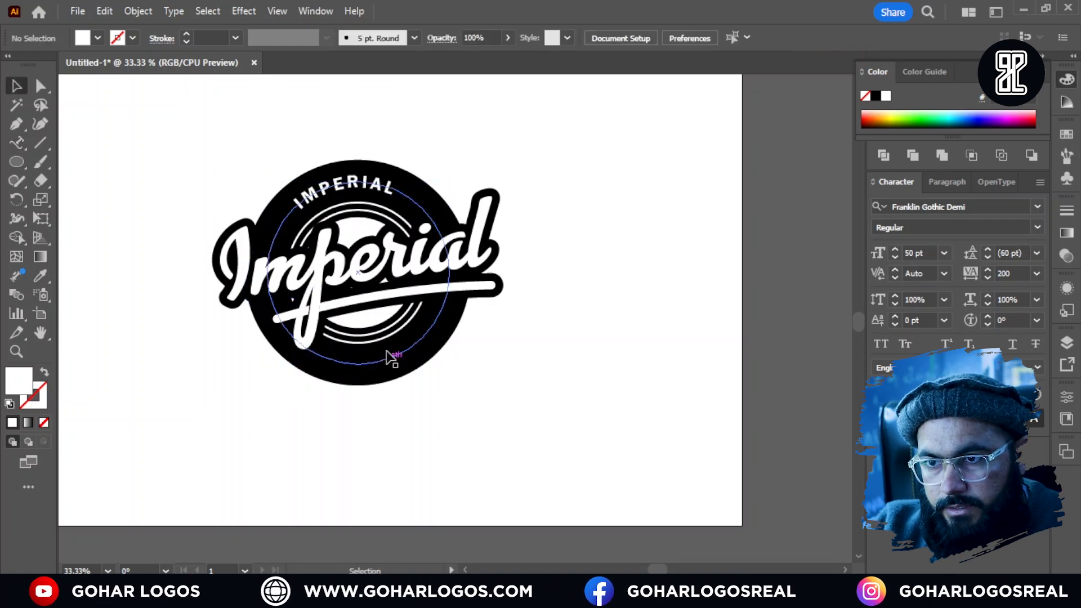
# Duplicate the curved IMPERIAL text in place and flip the copy to the inside of the circle along the badge's lower right.
pyautogui.click(345, 192)
pyautogui.press('a')
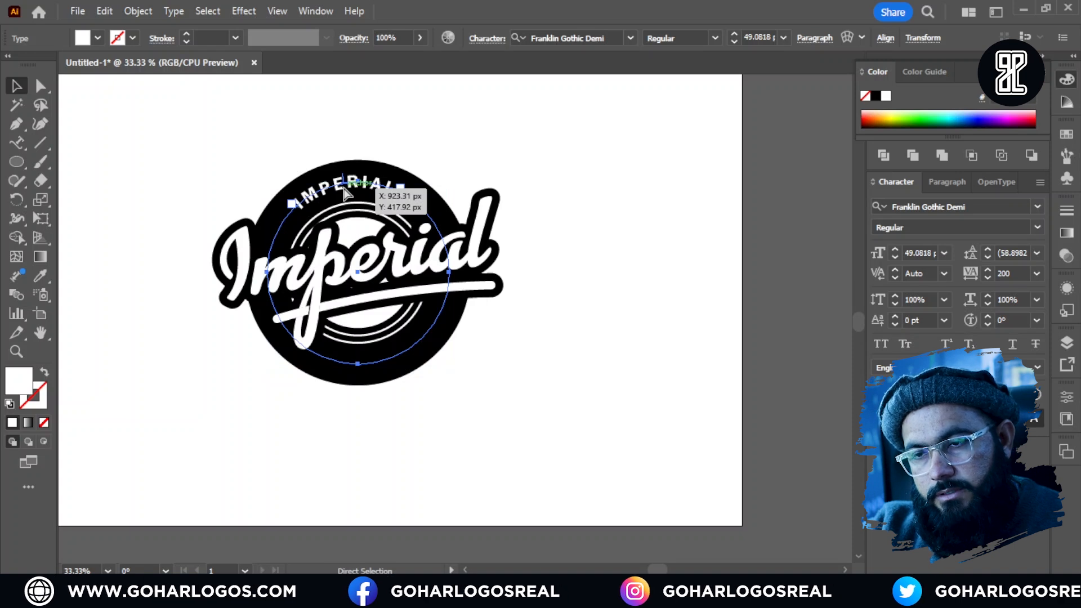
pyautogui.hotkey('ctrl', 'f')
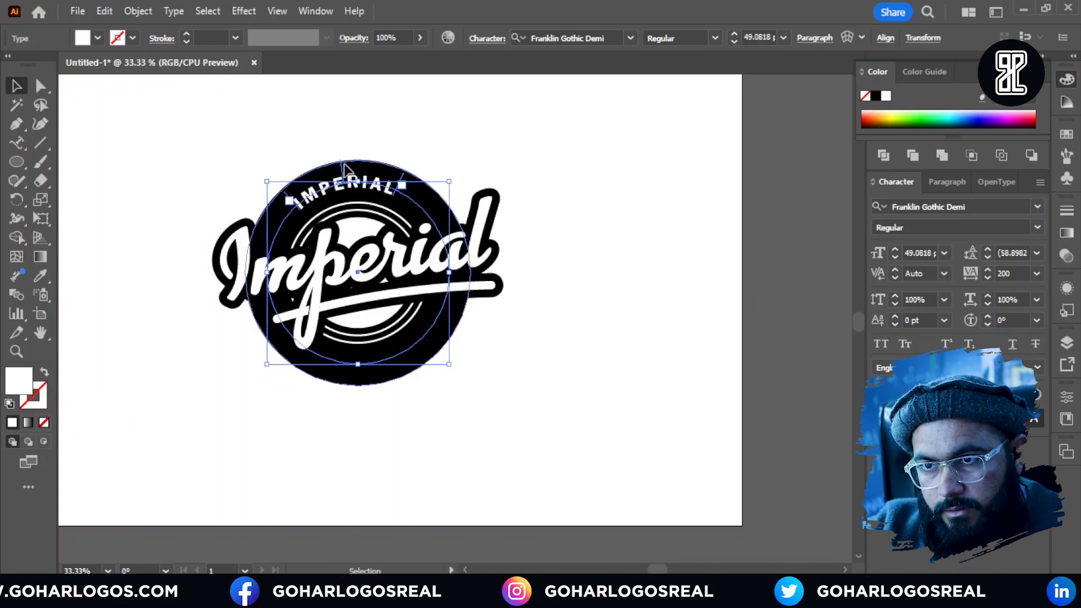
pyautogui.moveTo(341, 166); pyautogui.dragTo(408, 405)
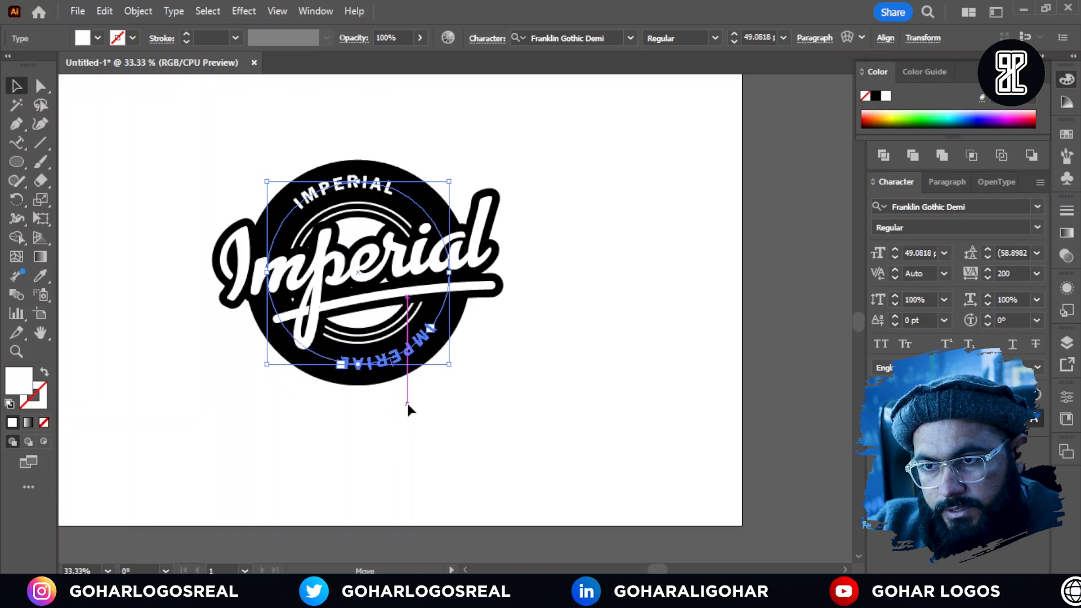
pyautogui.moveTo(407, 404); pyautogui.dragTo(407, 410)
pyautogui.moveTo(344, 364); pyautogui.dragTo(388, 350)
pyautogui.click(439, 408)
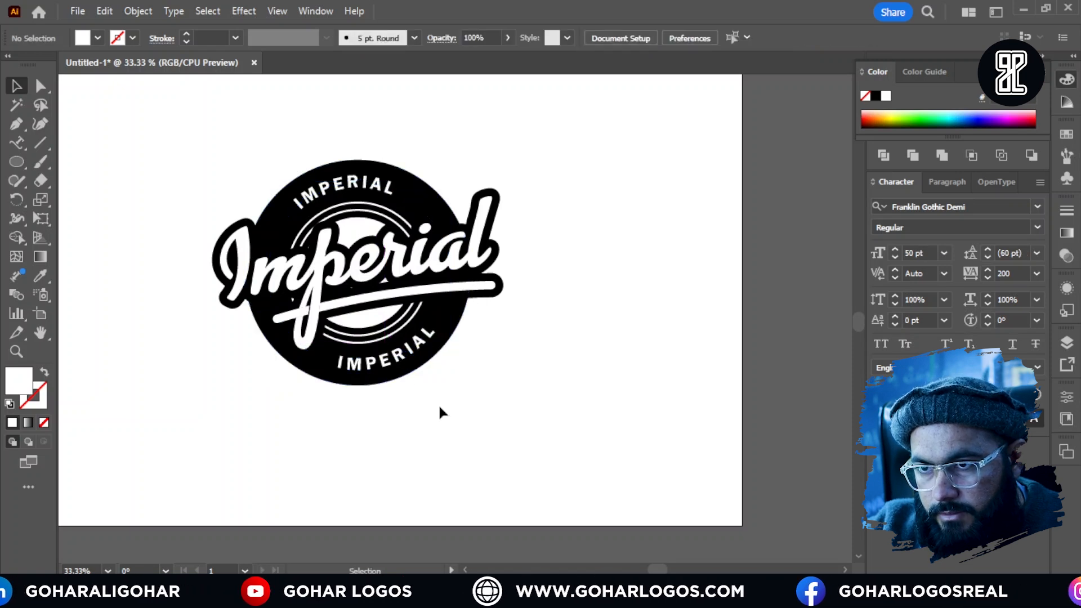
# Replace the wording of the lower curved text with CLOTHING.
pyautogui.click(17, 143)
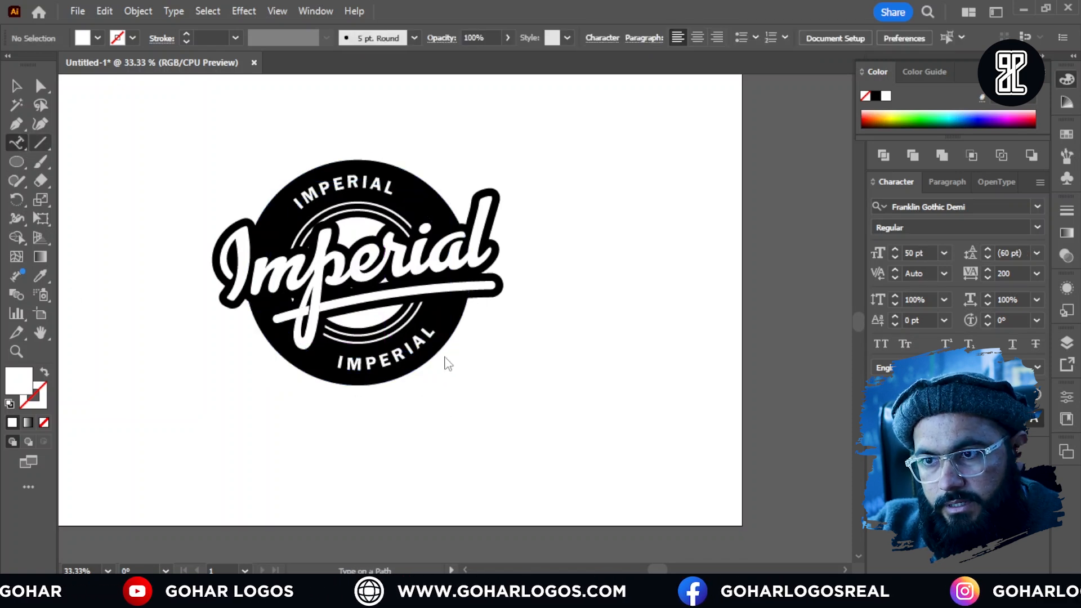
pyautogui.click(431, 372)
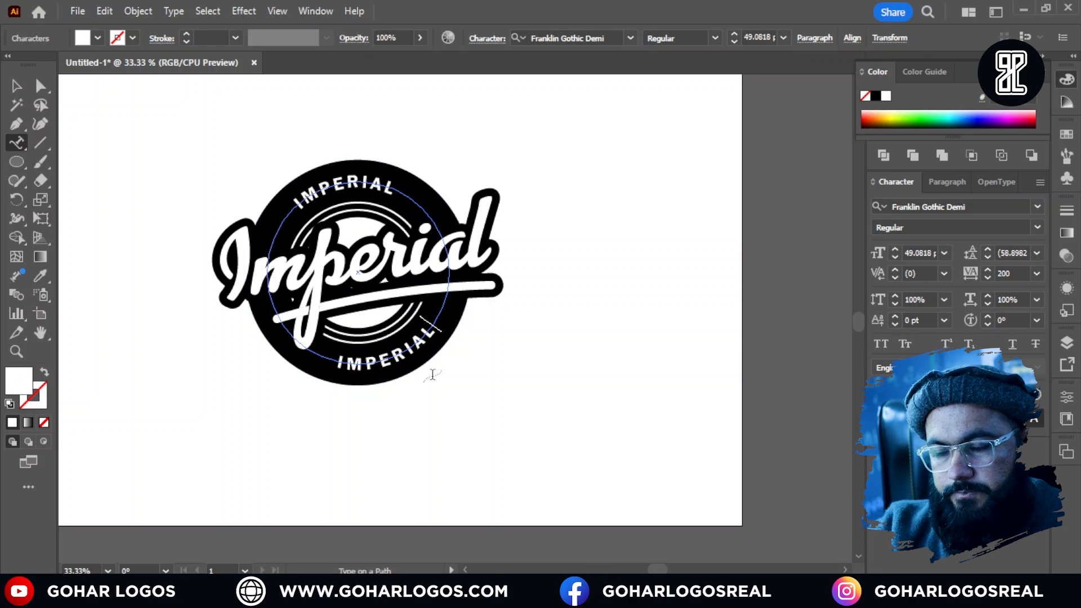
pyautogui.press('BackSpace')
pyautogui.press('BackSpace')
pyautogui.press('BackSpace')
pyautogui.press('BackSpace')
pyautogui.press('BackSpace')
pyautogui.press('BackSpace')
pyautogui.press('BackSpace')
pyautogui.press('BackSpace')
pyautogui.write('CL')
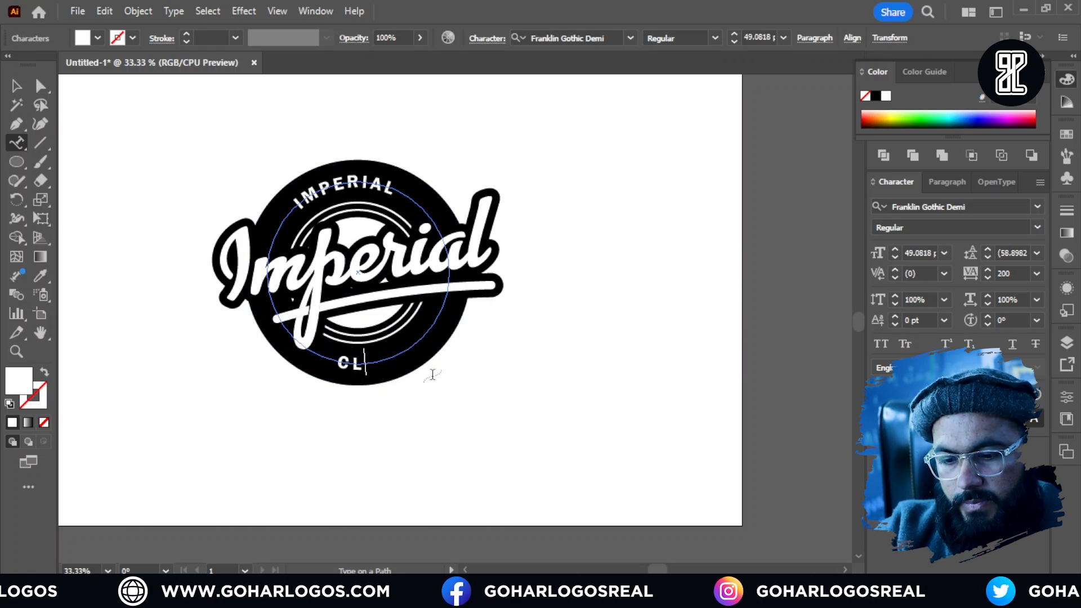
pyautogui.write('OTHAIN')
pyautogui.press('BackSpace')
pyautogui.press('BackSpace')
pyautogui.press('BackSpace')
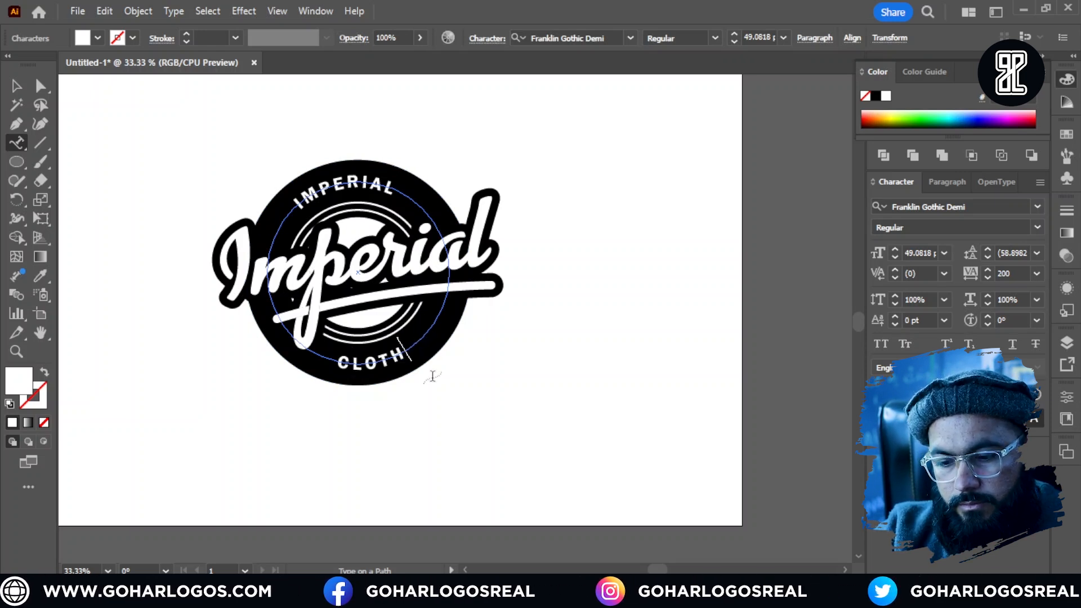
pyautogui.write('ING')
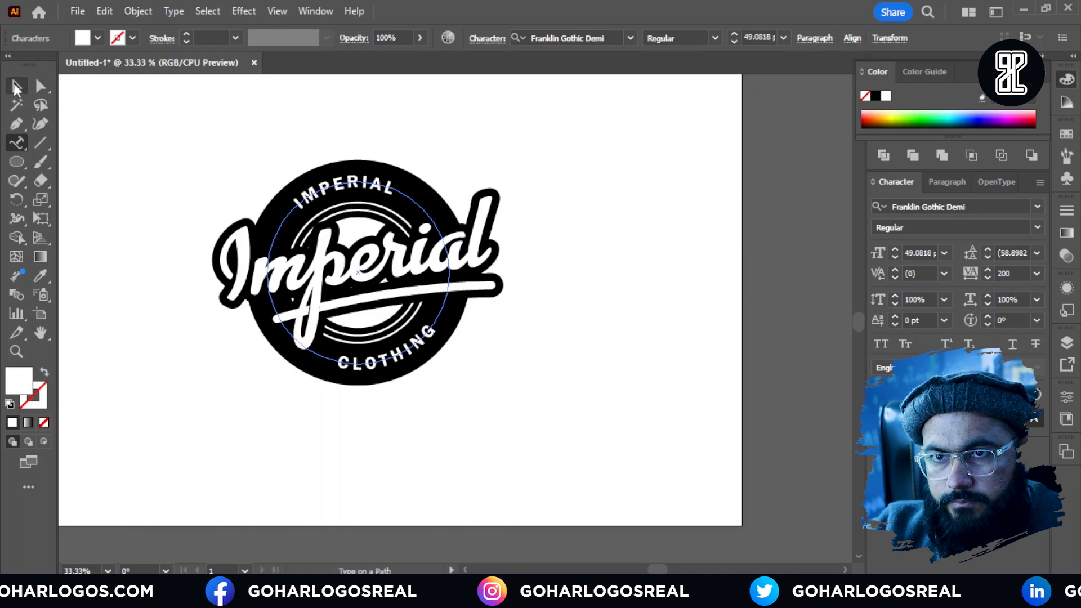
pyautogui.click(16, 88)
pyautogui.click(163, 363)
# Slide the curved IMPERIAL text clockwise along its circle to the badge's top centre.
pyautogui.scroll(2, 458, 347)
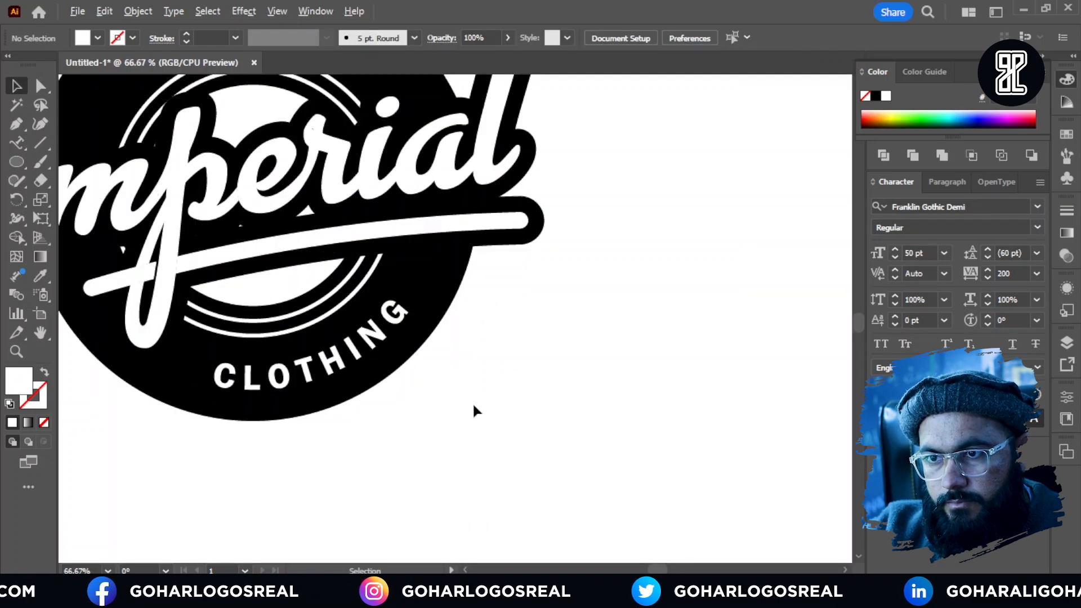
pyautogui.scroll(-1, 473, 409)
pyautogui.scroll(-1, 515, 366)
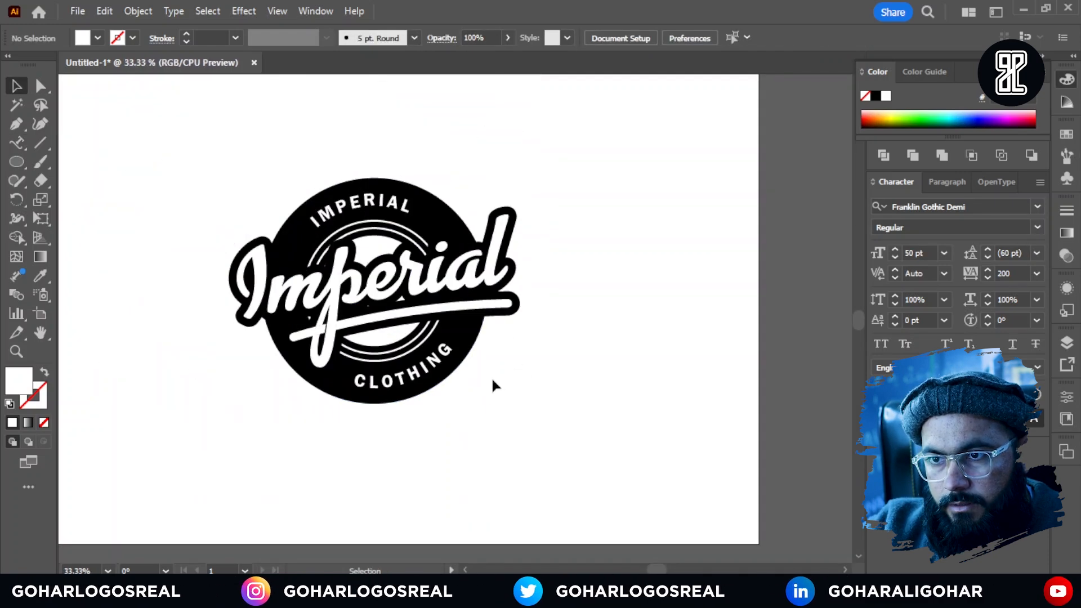
pyautogui.scroll(1, 493, 385)
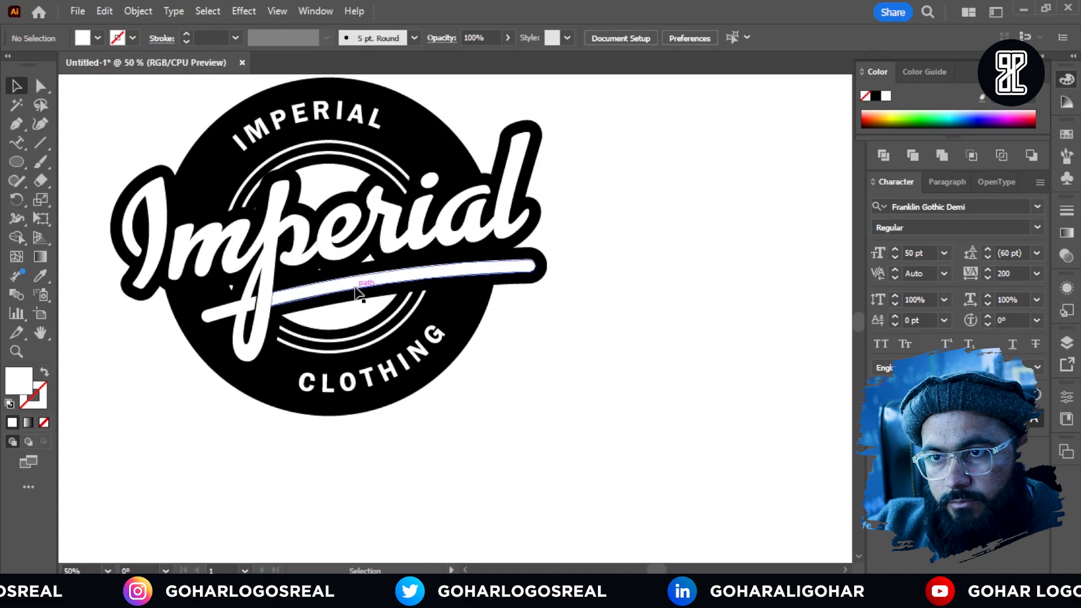
pyautogui.scroll(-1, 463, 360)
pyautogui.scroll(1, 407, 337)
pyautogui.moveTo(377, 183); pyautogui.dragTo(331, 171)
pyautogui.scroll(2, 331, 172)
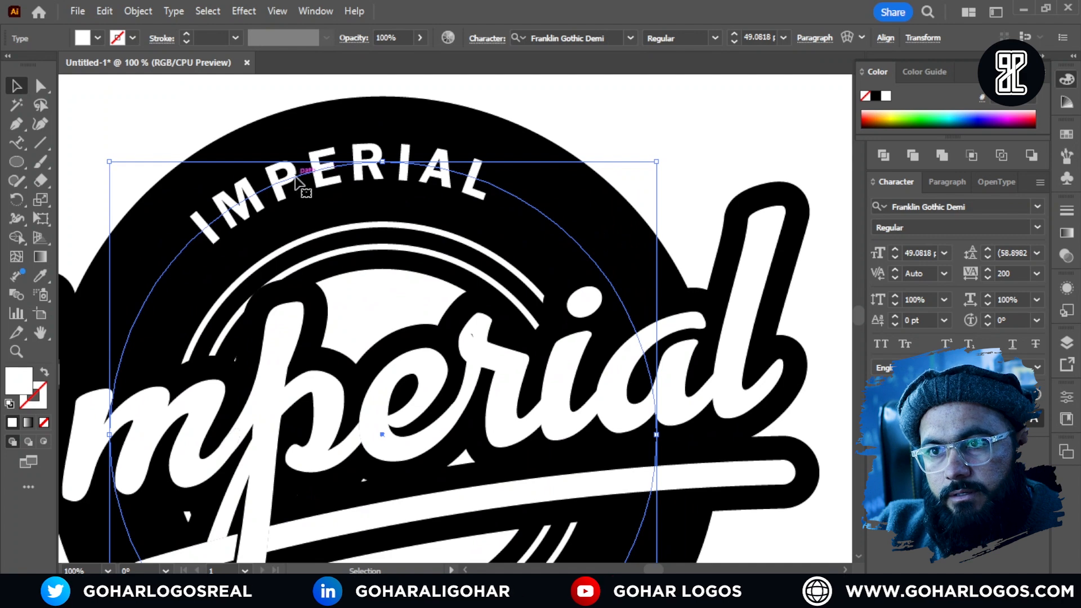
pyautogui.doubleClick(342, 169)
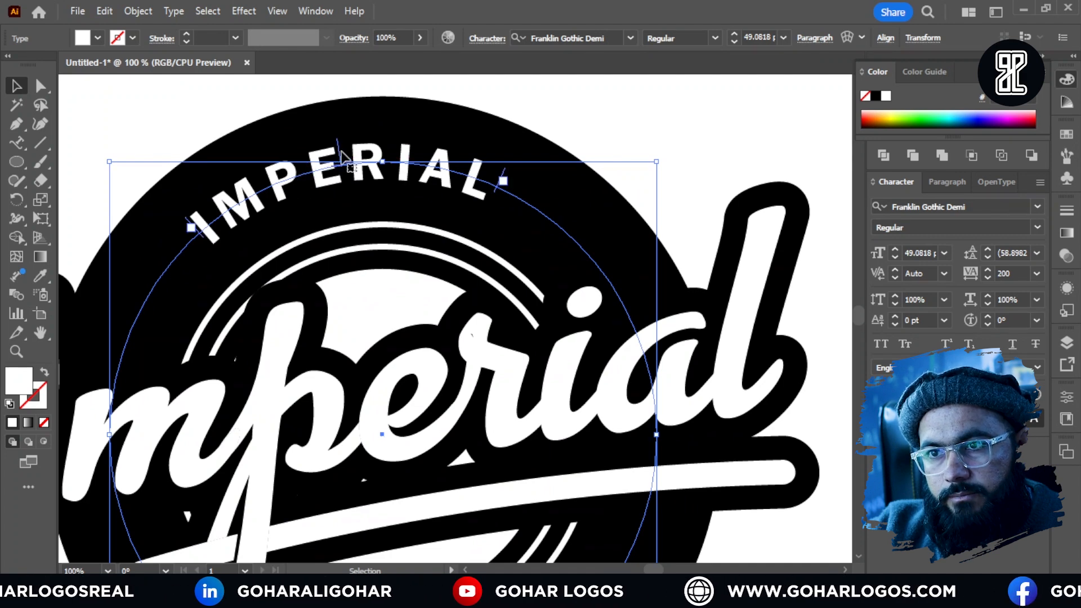
pyautogui.hotkey('ctrl', 'a')
pyautogui.press('Escape')
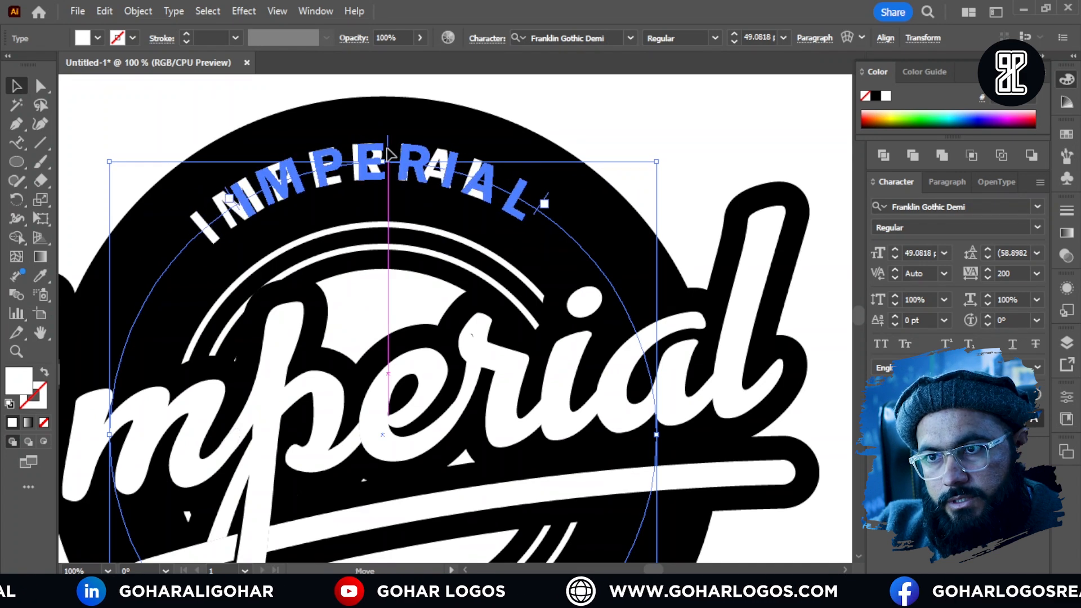
pyautogui.scroll(-2, 352, 147)
pyautogui.click(539, 400)
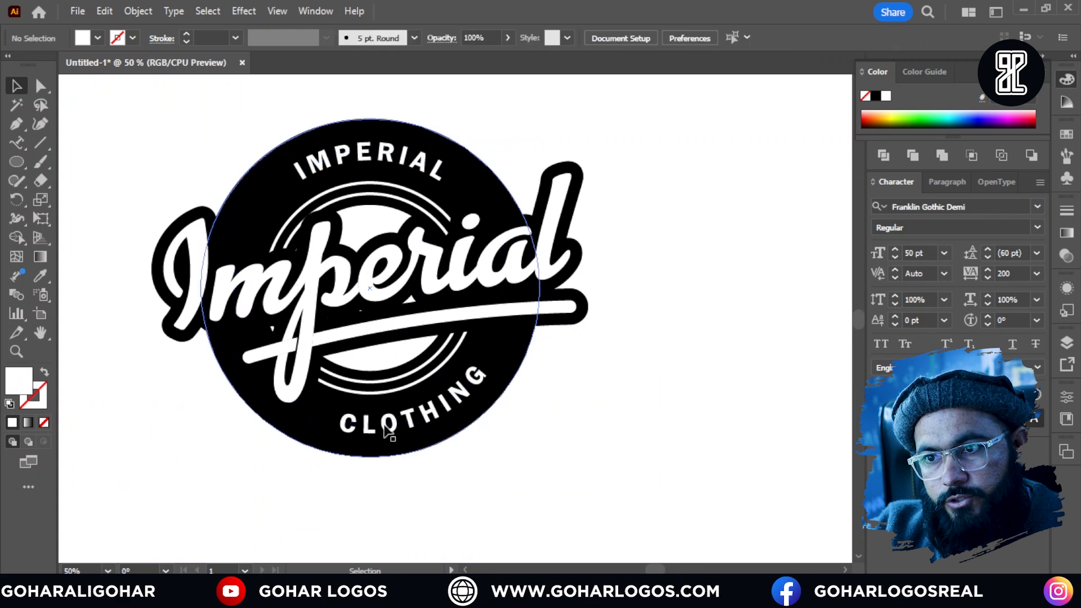
# Slide the curved CLOTHING text clockwise along its circle to the badge's bottom centre.
pyautogui.click(431, 436)
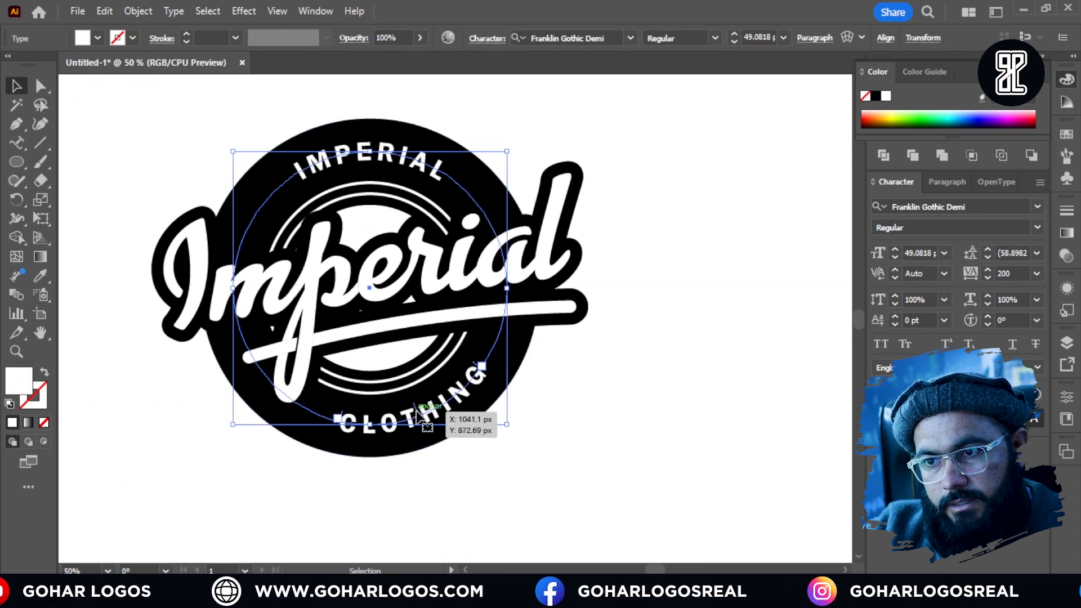
pyautogui.moveTo(417, 415); pyautogui.dragTo(384, 424)
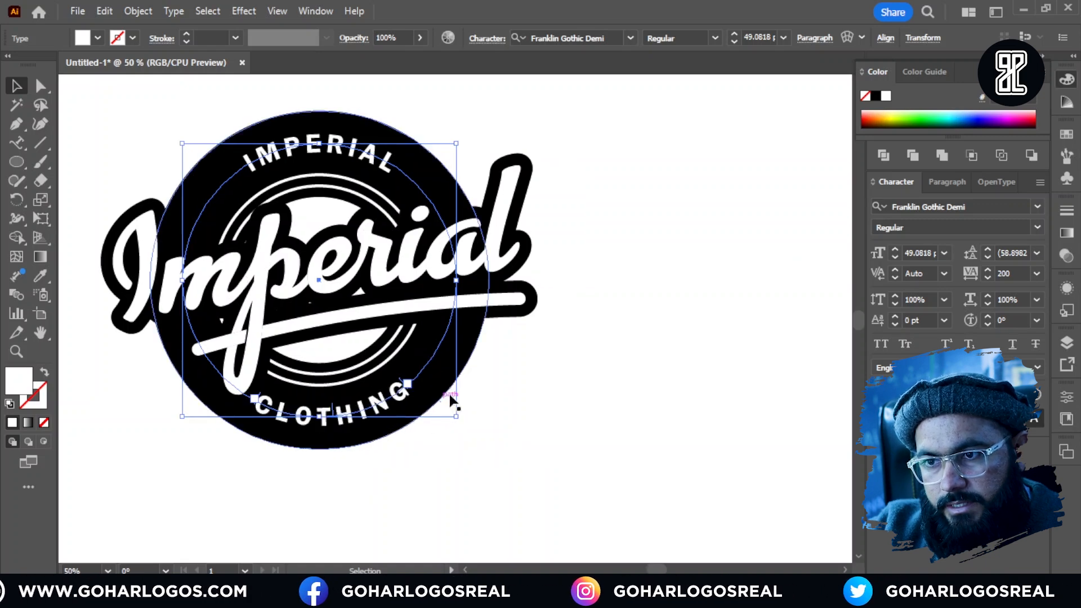
pyautogui.scroll(1, 430, 357)
pyautogui.scroll(-2, 350, 426)
pyautogui.click(432, 435)
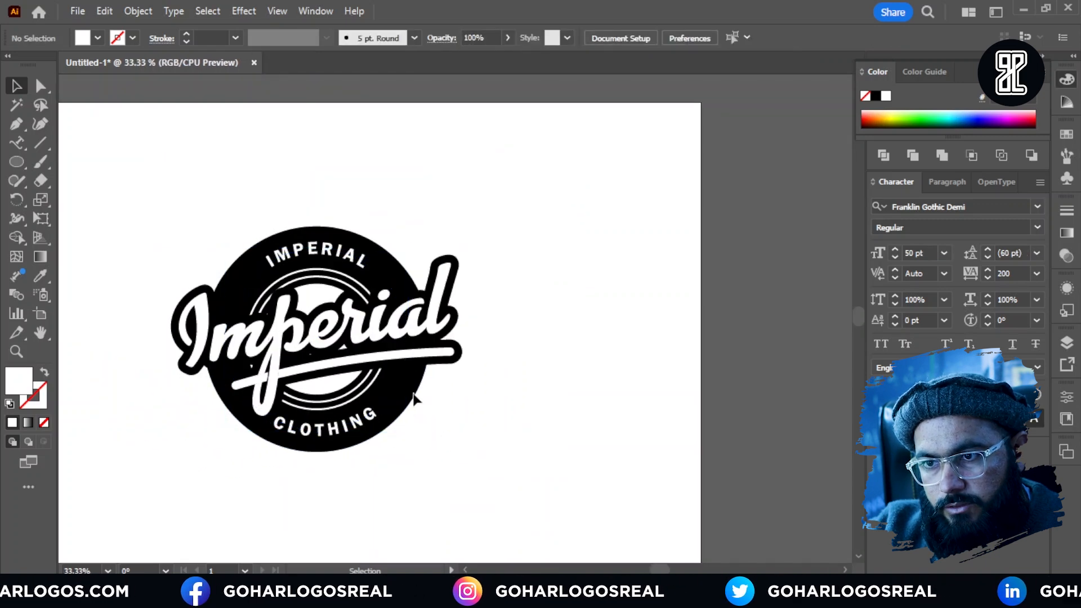
# Slide the curved IMPERIAL text counterclockwise along its circle so that it sits left of the badge's top centre.
pyautogui.scroll(1, 412, 395)
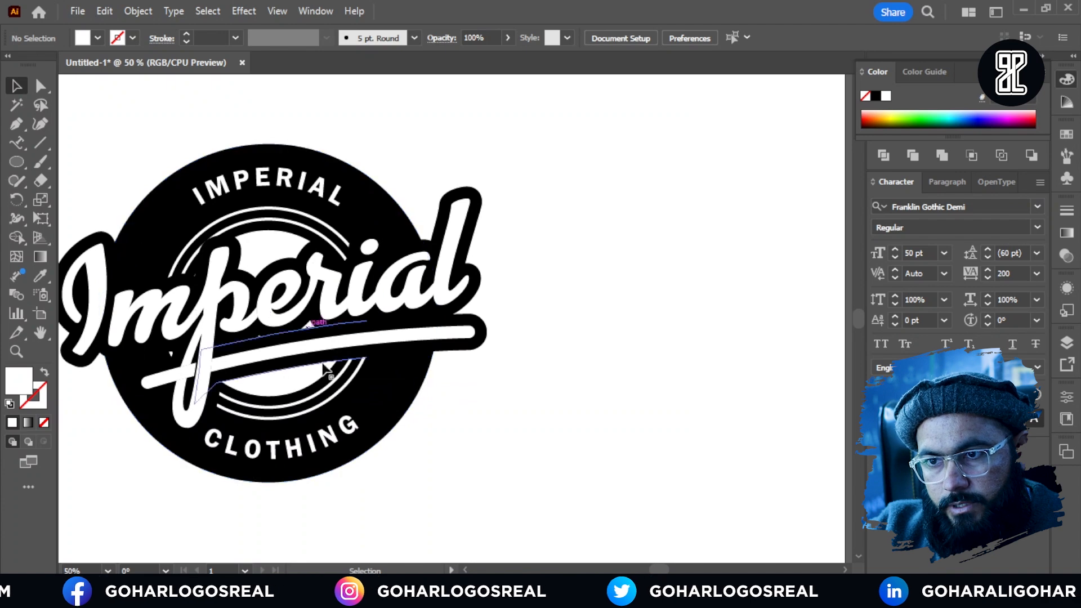
pyautogui.scroll(-1, 471, 449)
pyautogui.scroll(1, 493, 455)
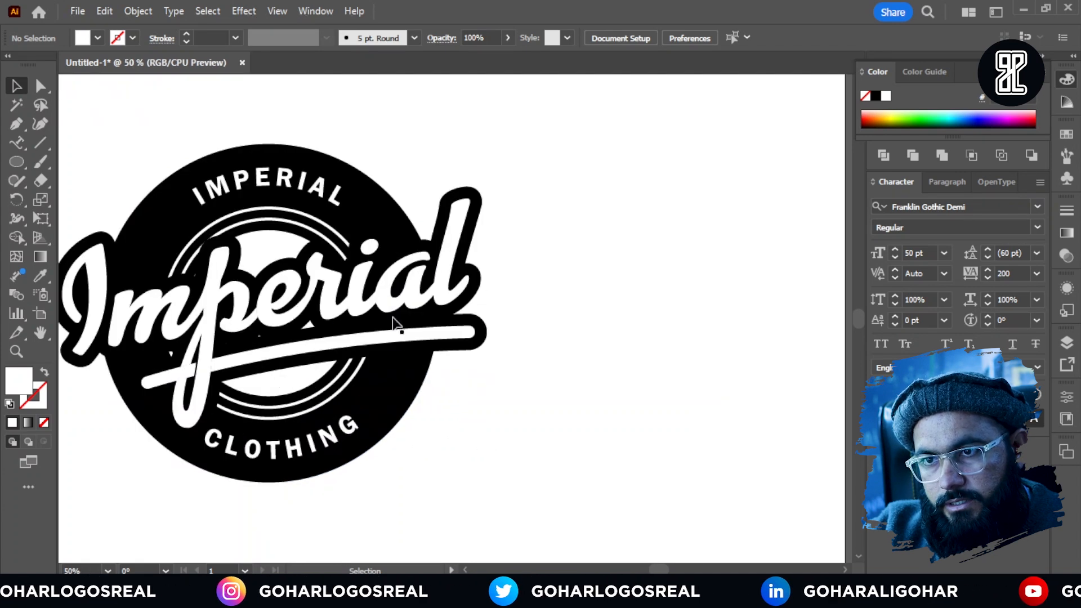
pyautogui.click(307, 190)
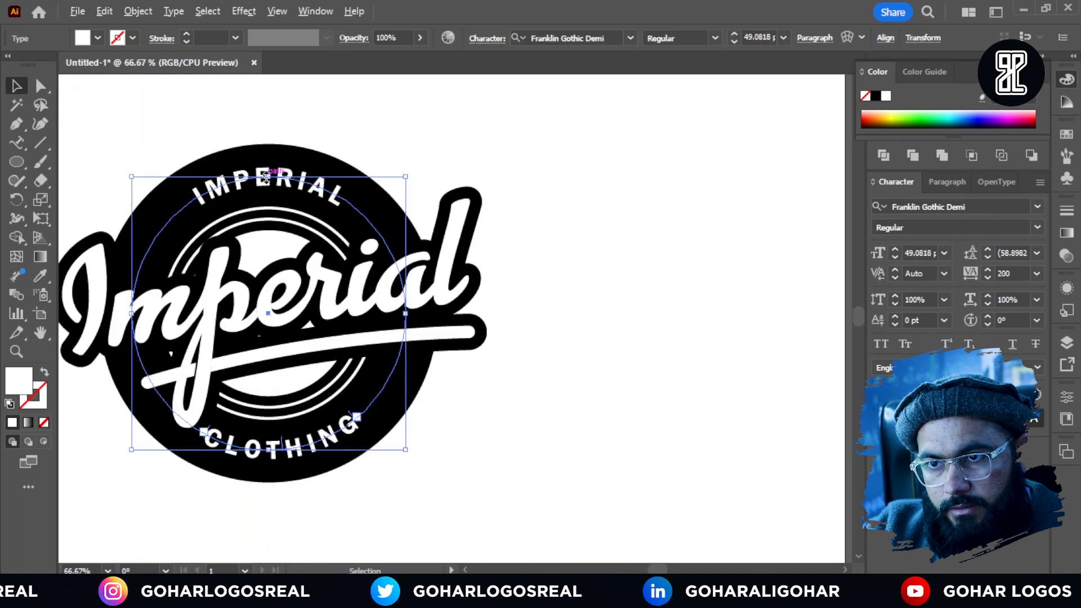
pyautogui.scroll(2, 303, 186)
pyautogui.scroll(-1, 302, 180)
pyautogui.scroll(3, 298, 175)
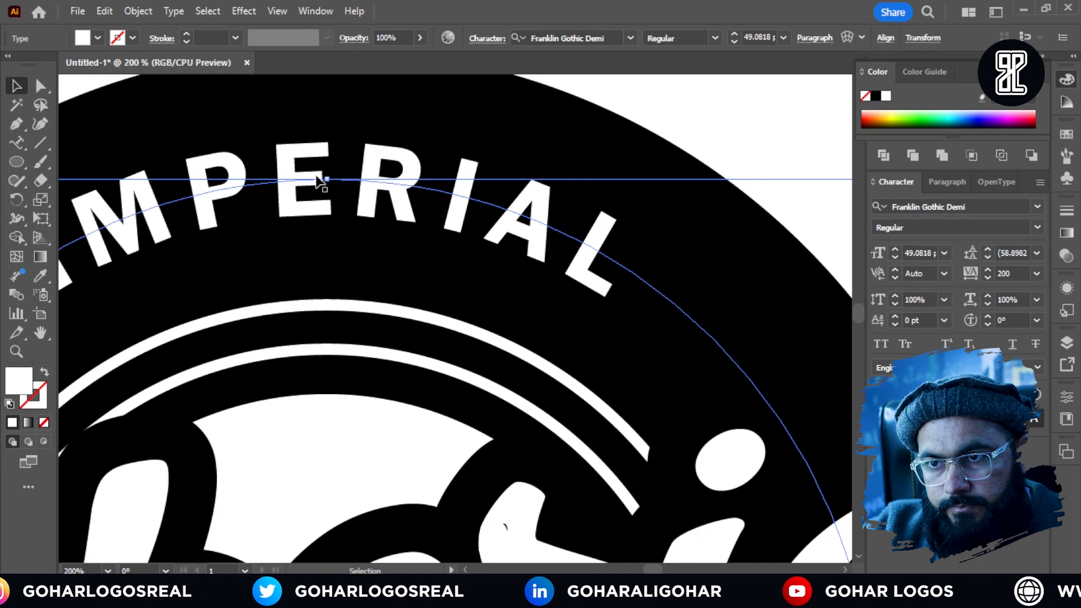
pyautogui.scroll(-2, 317, 180)
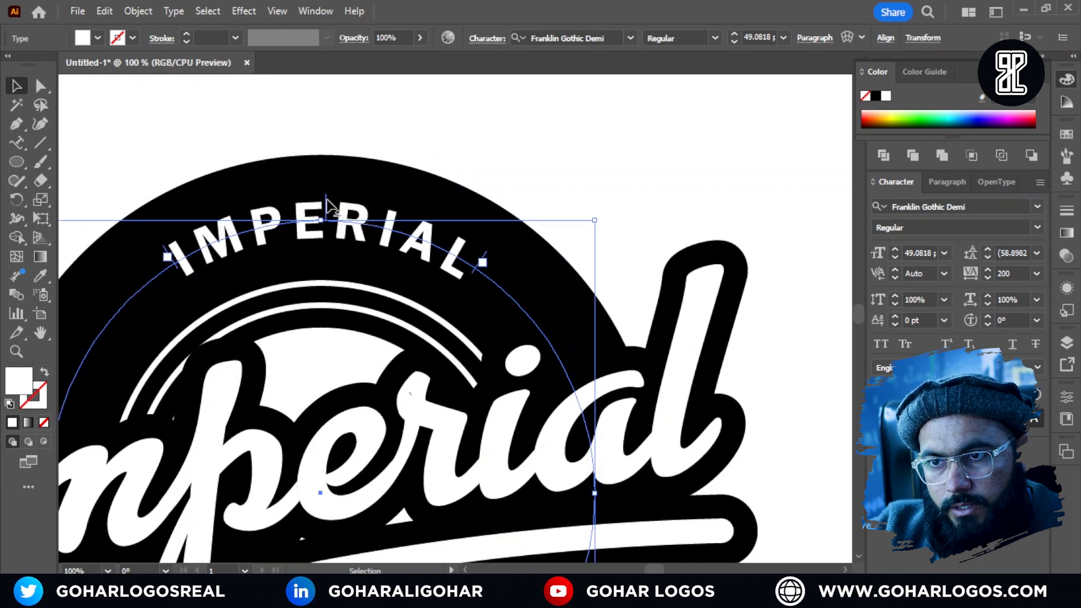
pyautogui.moveTo(328, 207); pyautogui.dragTo(281, 175)
pyautogui.scroll(-1, 280, 174)
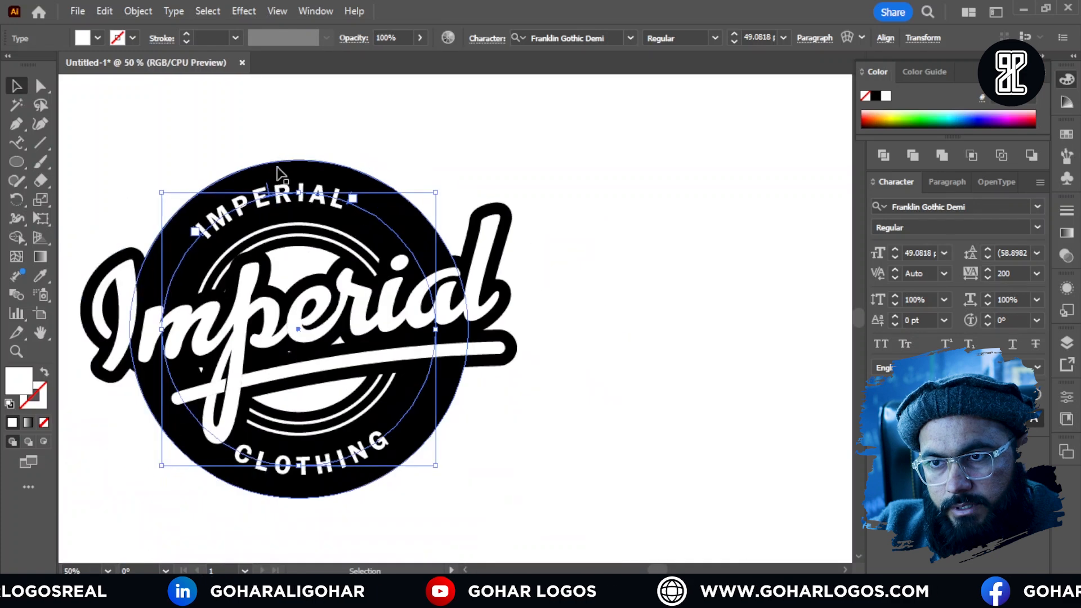
pyautogui.click(456, 417)
# Slide the curved CLOTHING text counterclockwise along its circle so that it sits right of the badge's bottom centre.
pyautogui.click(336, 476)
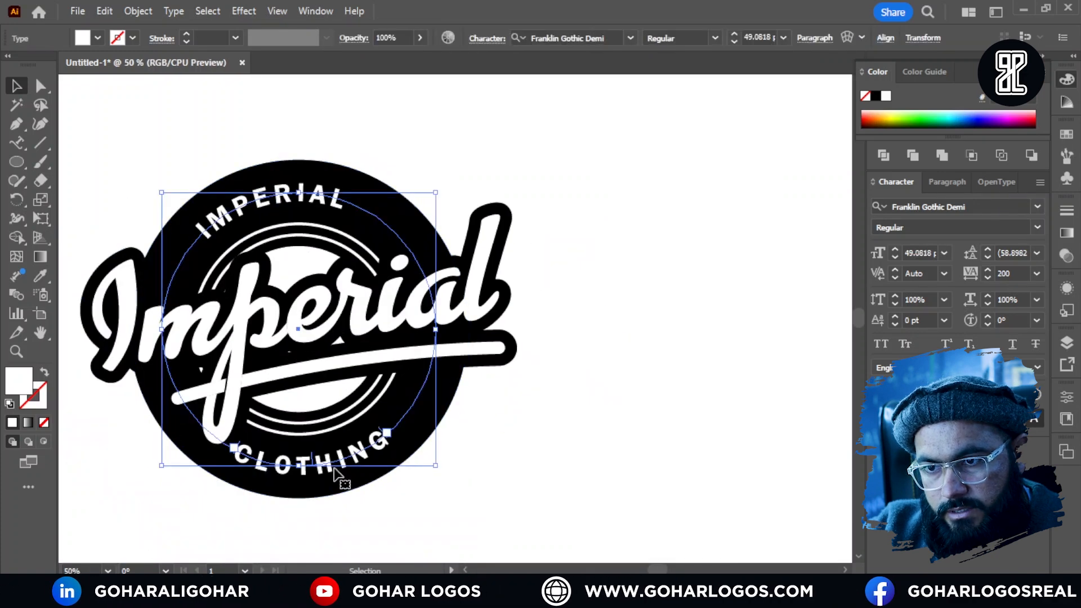
pyautogui.scroll(2, 334, 469)
pyautogui.moveTo(290, 445); pyautogui.dragTo(360, 446)
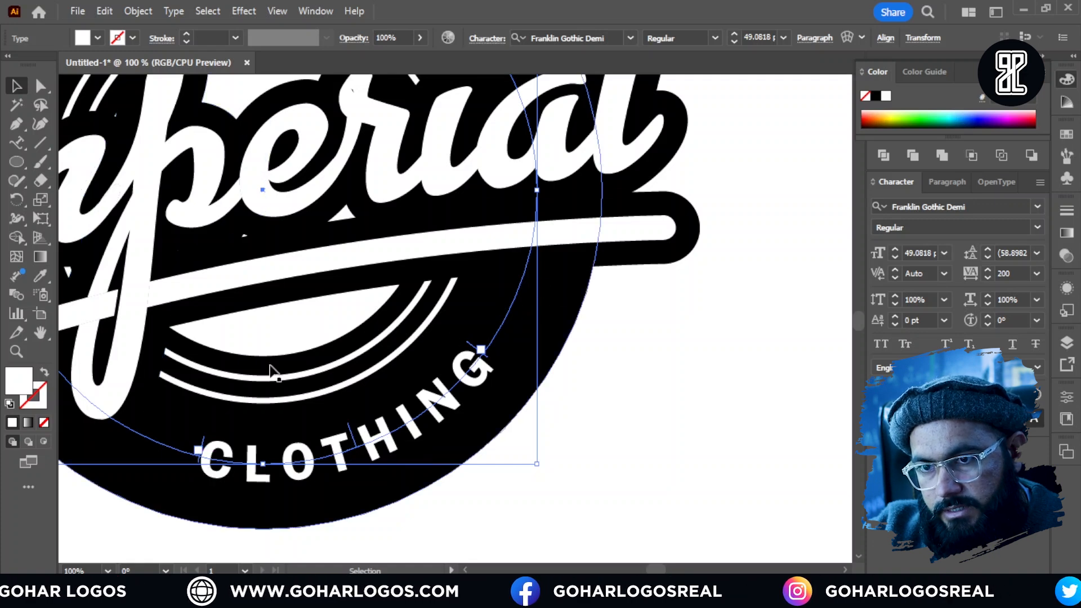
pyautogui.click(615, 424)
pyautogui.hotkey('ctrl', '-')
pyautogui.hotkey('ctrl', '-')
pyautogui.hotkey('ctrl', '-')
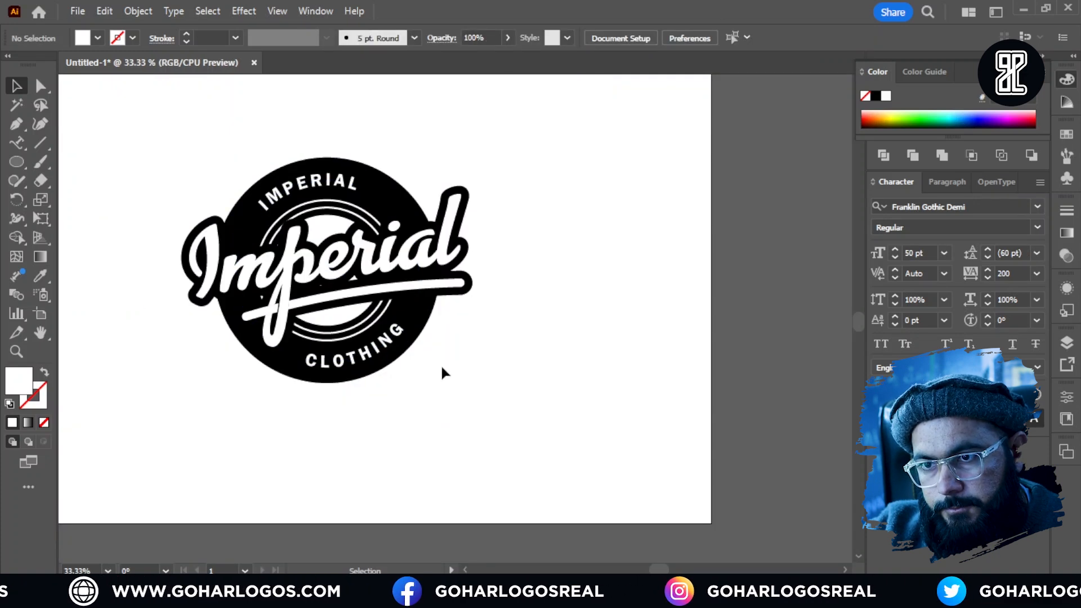
# Scale the Imperial script group down slightly in width about its centre over the badge.
pyautogui.keyDown('alt'); pyautogui.scroll(1, 457, 395); pyautogui.keyUp('alt')
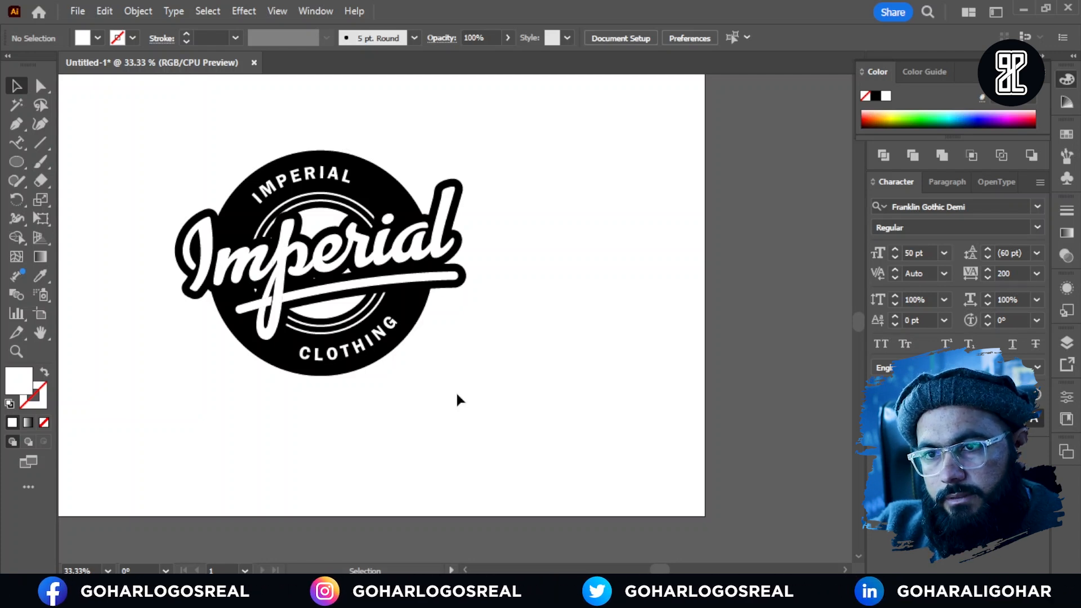
pyautogui.keyDown('alt'); pyautogui.scroll(1, 475, 254); pyautogui.keyUp('alt')
pyautogui.click(477, 259)
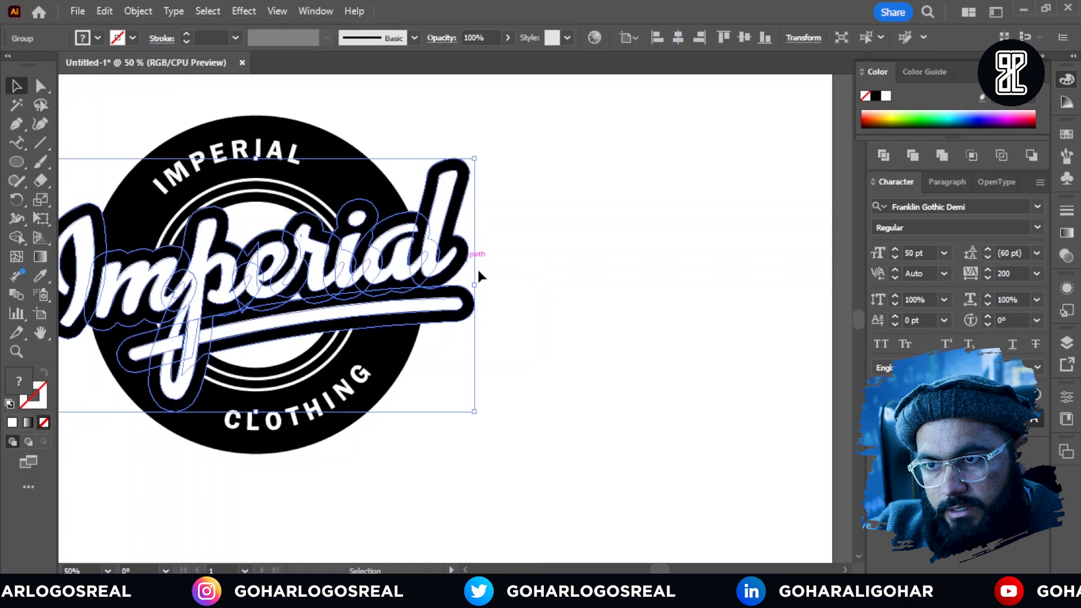
pyautogui.moveTo(479, 288); pyautogui.dragTo(469, 287)
pyautogui.click(509, 240)
pyautogui.keyDown('alt'); pyautogui.scroll(-1, 513, 235); pyautogui.keyUp('alt')
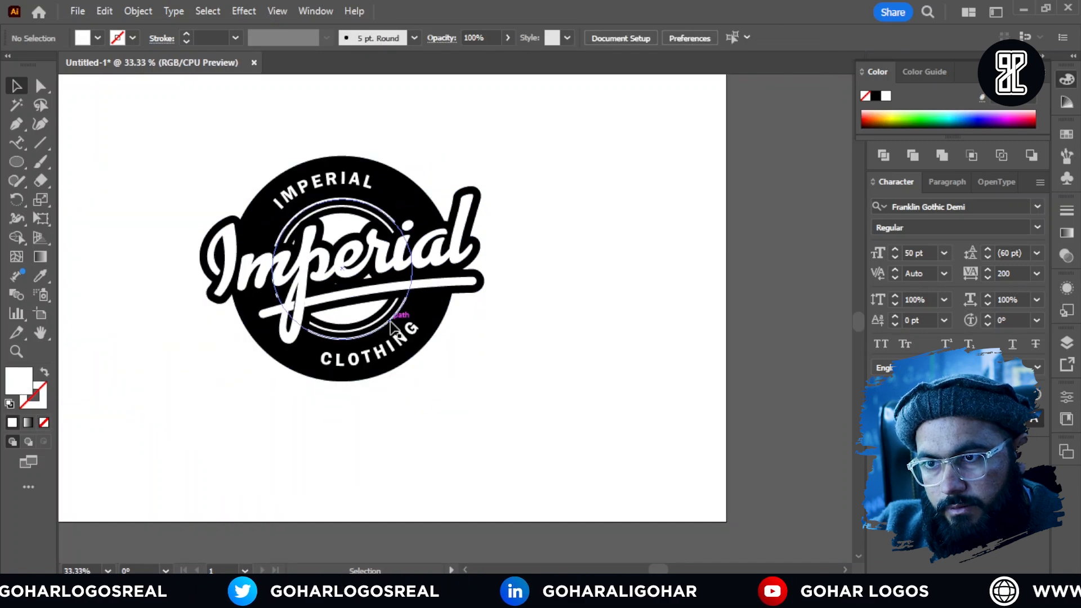
# Turn the inner white ring of the badge into a dashed line with a 12 pt dash.
pyautogui.keyDown('alt'); pyautogui.scroll(3, 391, 319); pyautogui.keyUp('alt')
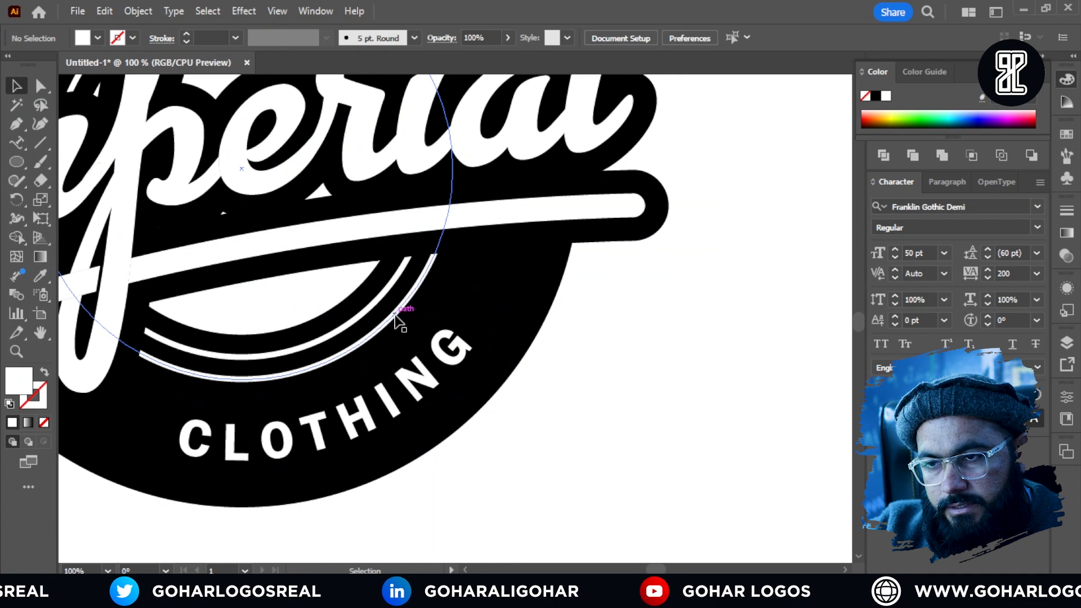
pyautogui.click(396, 317)
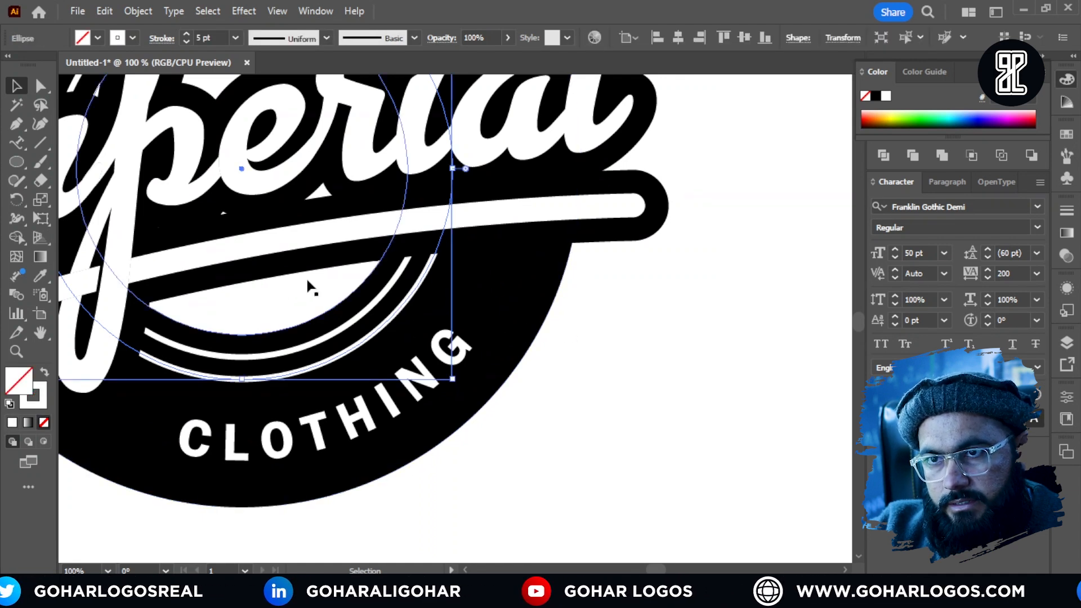
pyautogui.click(595, 319)
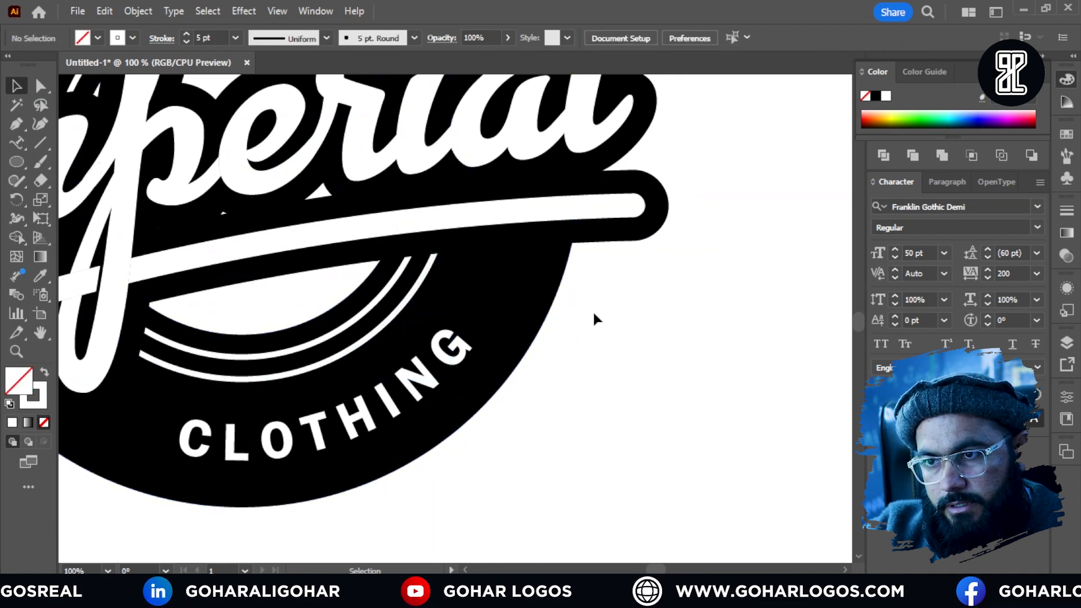
pyautogui.click(386, 303)
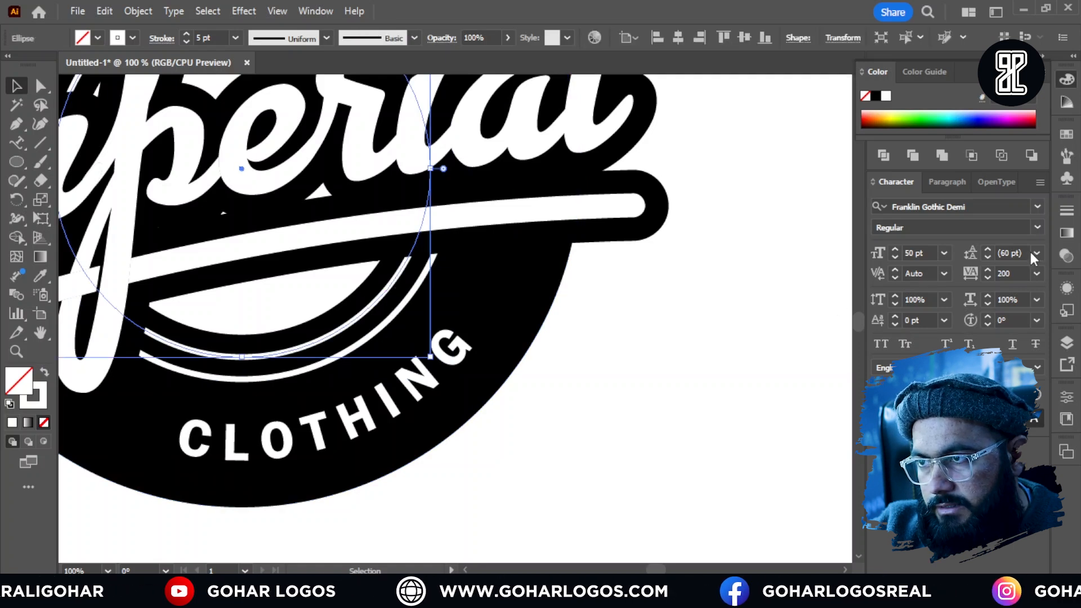
pyautogui.click(1072, 211)
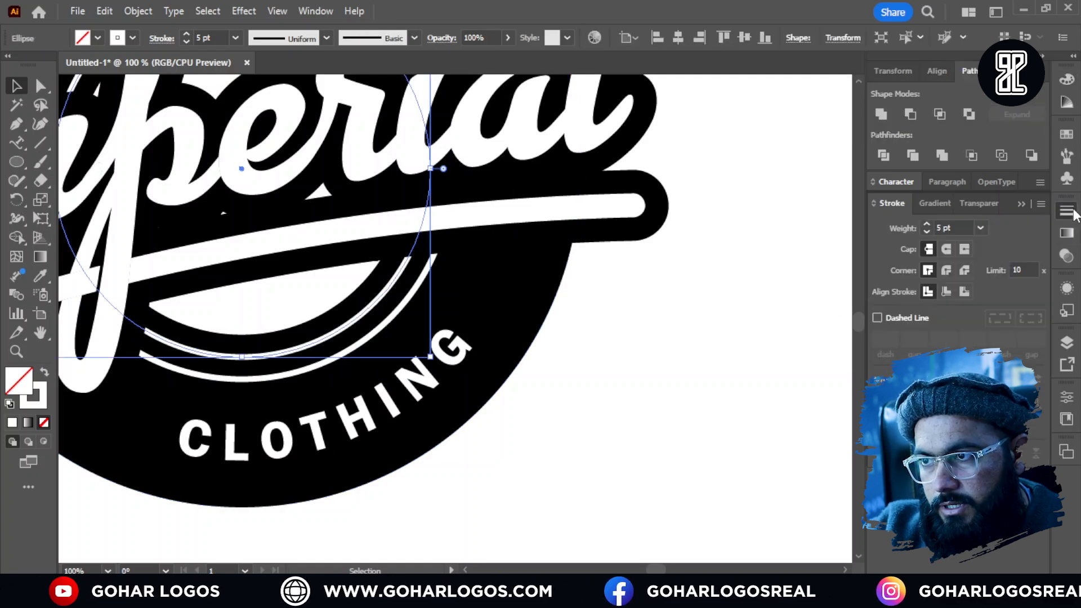
pyautogui.click(877, 317)
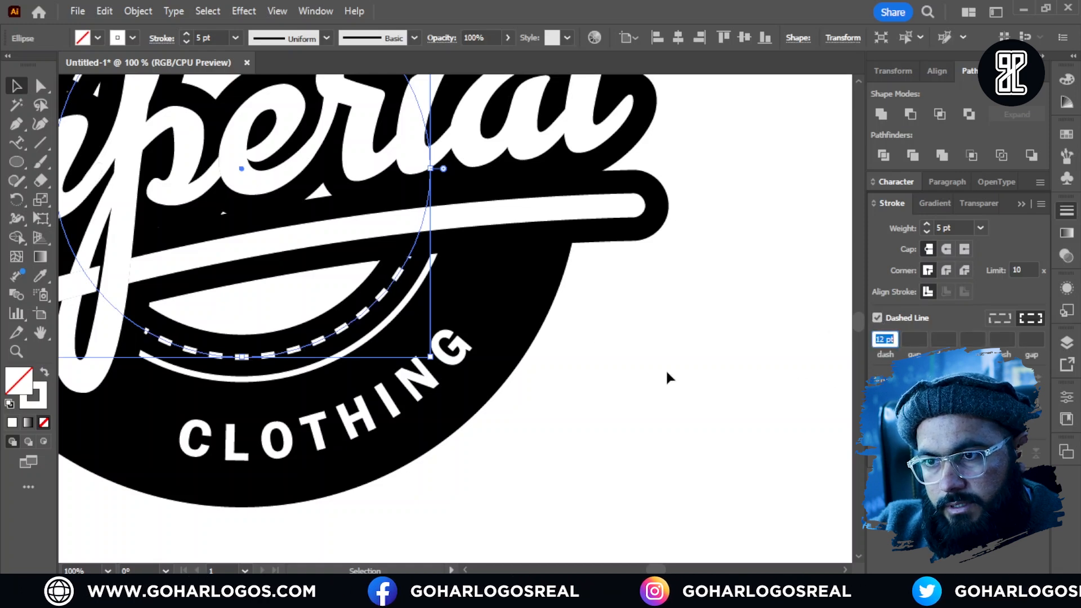
pyautogui.click(625, 374)
# Examine the whole badge and its dashed inner ring at overview and closer magnification.
pyautogui.scroll(-2, 541, 380)
pyautogui.scroll(-1, 345, 406)
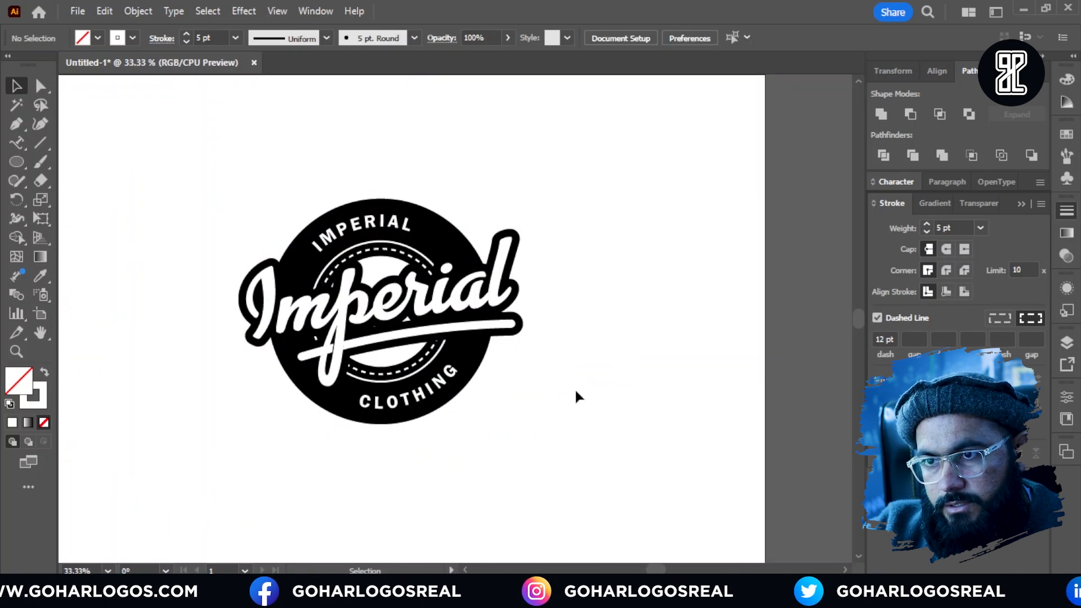
pyautogui.scroll(1, 439, 392)
pyautogui.scroll(-1, 614, 348)
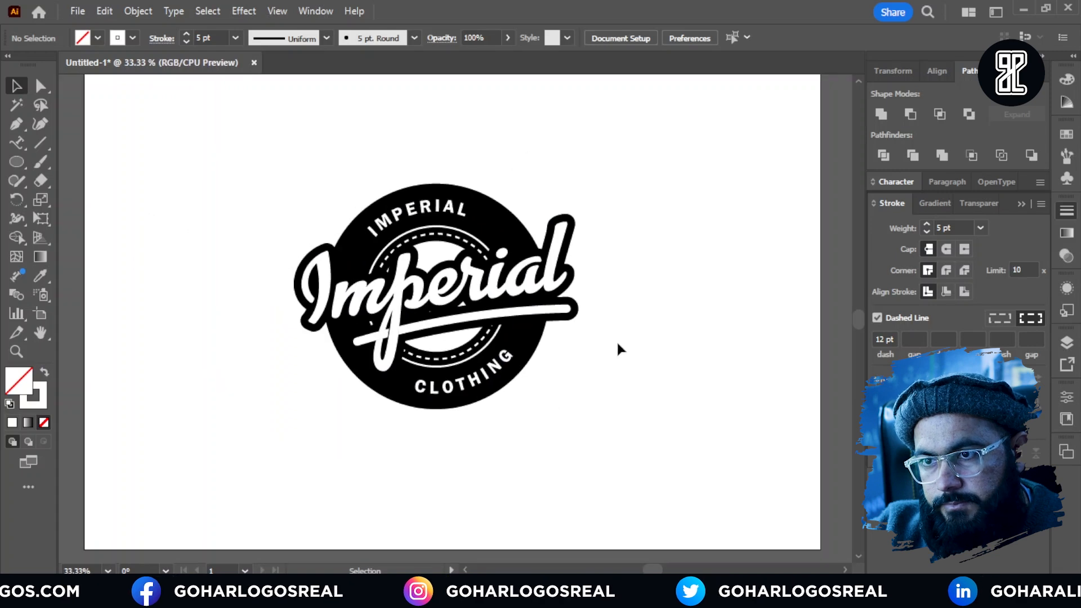
pyautogui.scroll(1, 617, 349)
pyautogui.scroll(-1, 610, 347)
pyautogui.scroll(1, 608, 329)
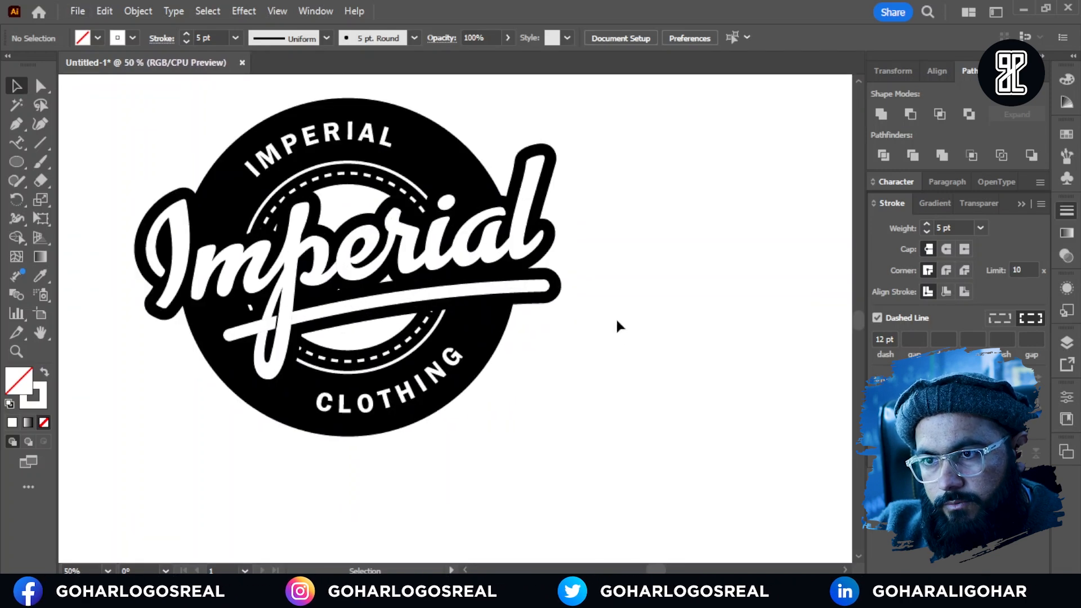
pyautogui.scroll(-1, 541, 381)
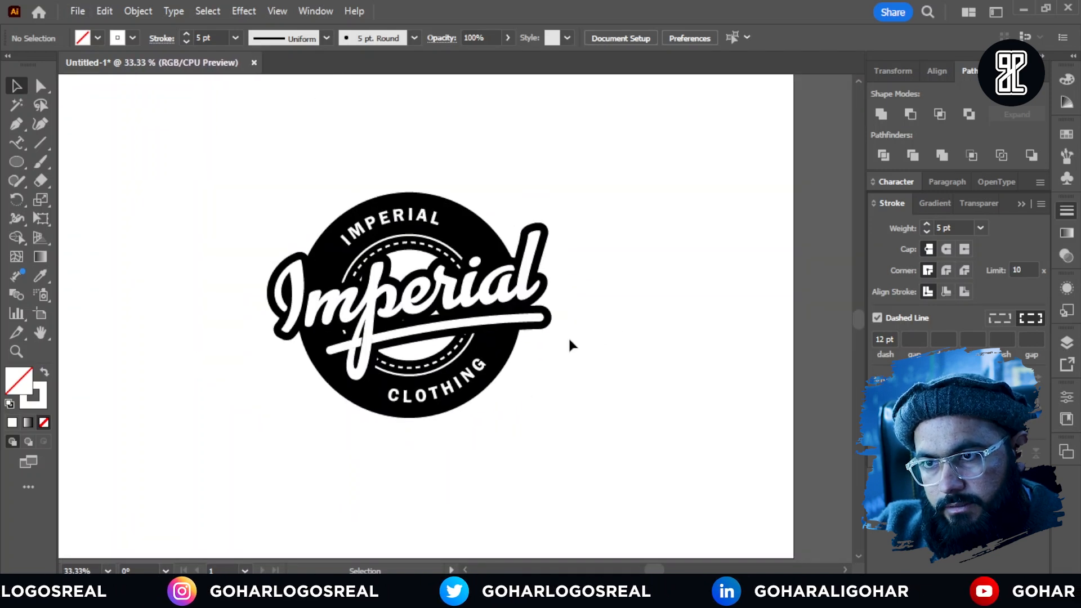
# Convert the curved IMPERIAL and CLOTHING texts to outlines.
pyautogui.click(411, 223)
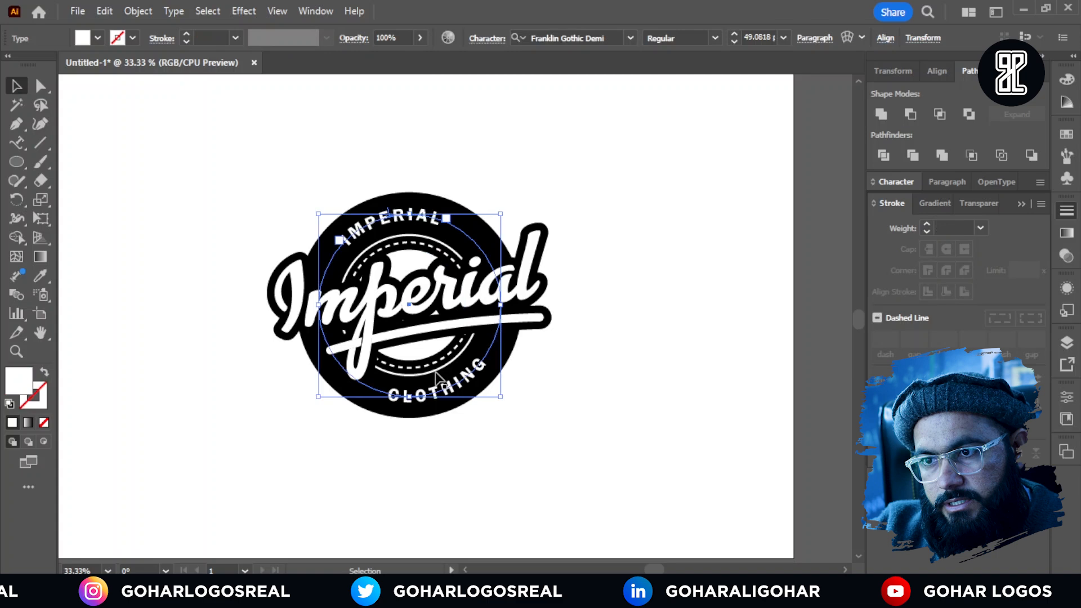
pyautogui.rightClick(465, 385)
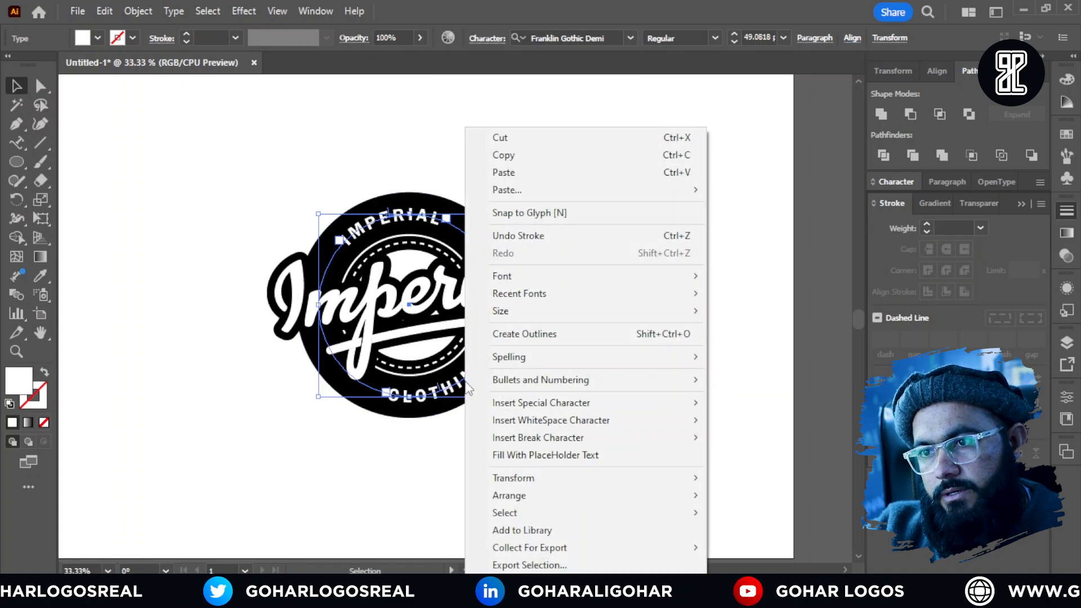
pyautogui.click(531, 334)
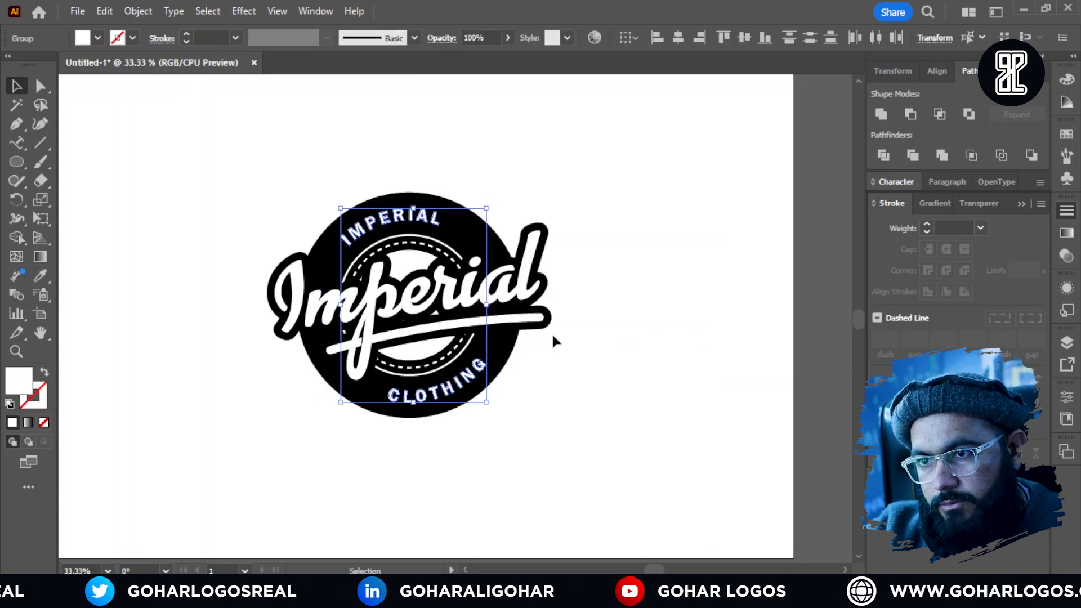
pyautogui.click(620, 340)
# Inspect the anchor points of the outlined IMPERIAL and CLOTHING lettering, leaving everything deselected.
pyautogui.click(413, 216)
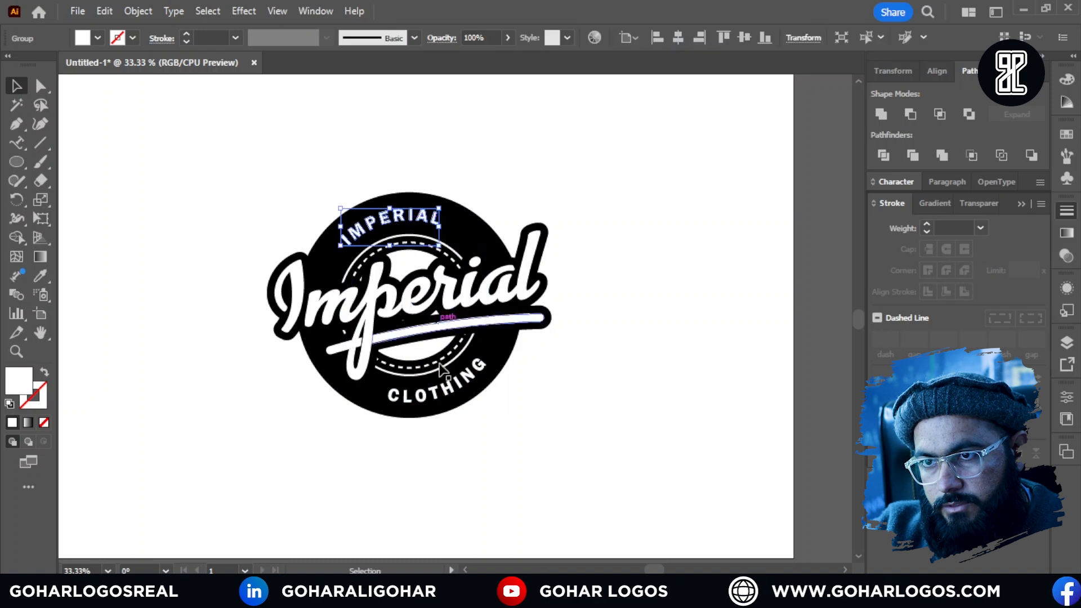
pyautogui.keyDown('shift'); pyautogui.click(443, 390); pyautogui.keyUp('shift')
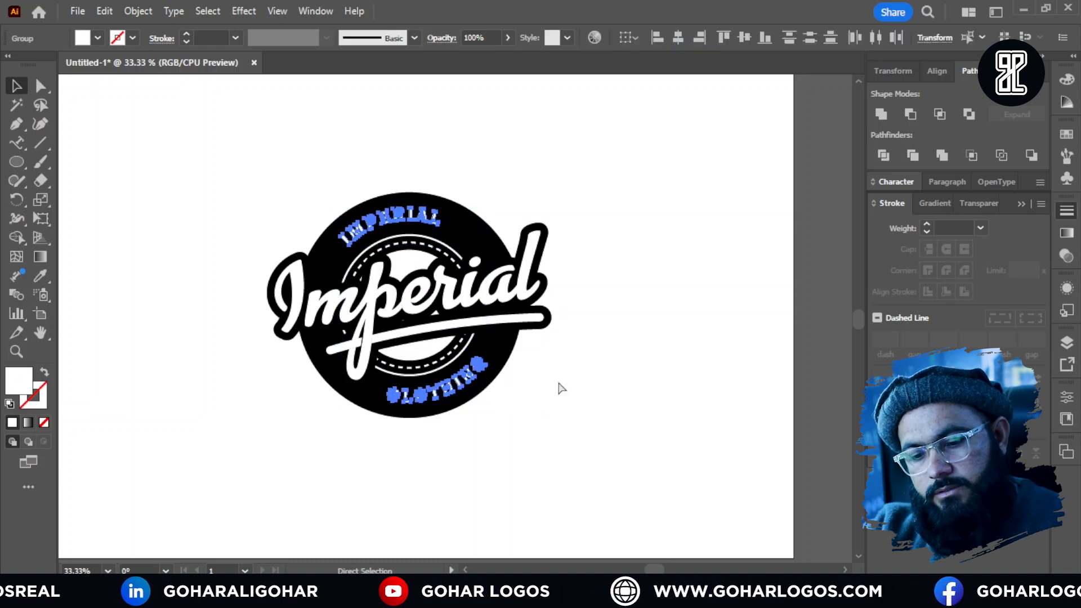
pyautogui.click(569, 369)
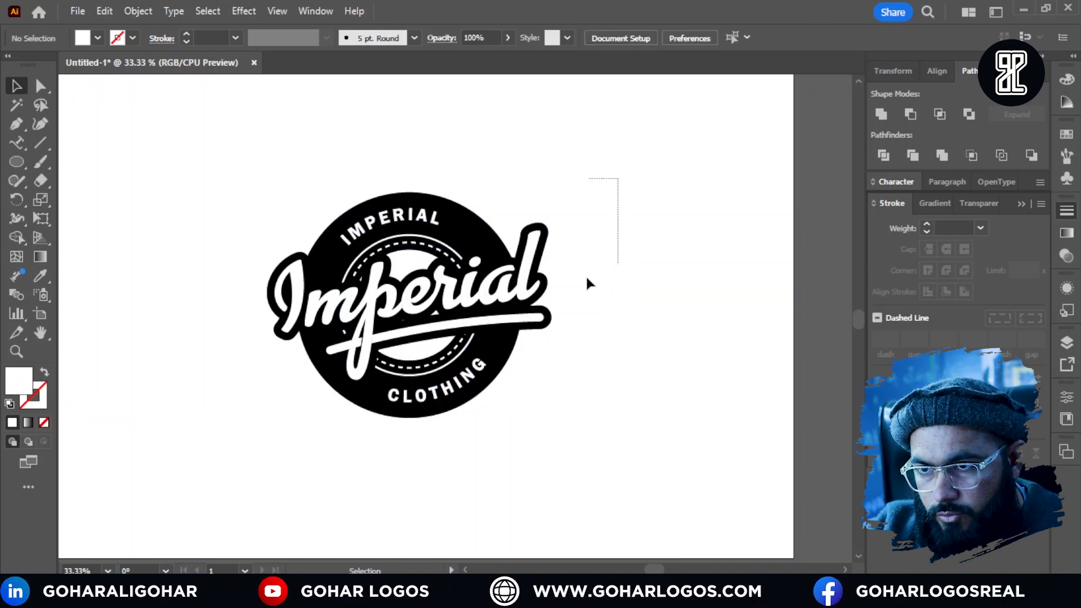
pyautogui.moveTo(587, 278); pyautogui.dragTo(248, 461)
pyautogui.click(538, 449)
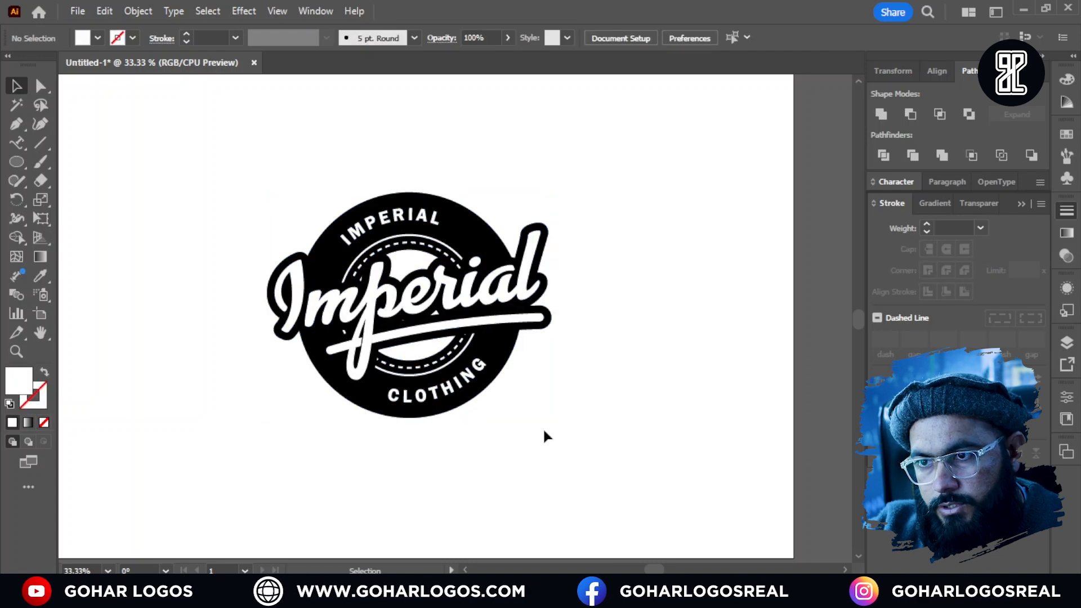
# Group the complete logo, including the badge, rings, script and curved lettering, into one object and deselect it.
pyautogui.scroll(1, 558, 270)
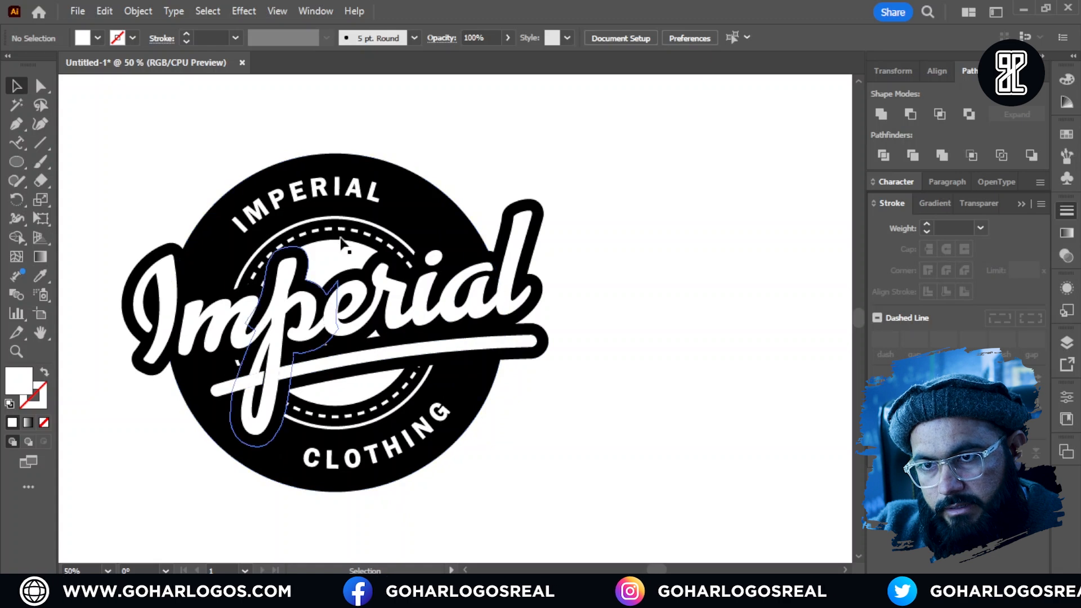
pyautogui.scroll(-1, 358, 231)
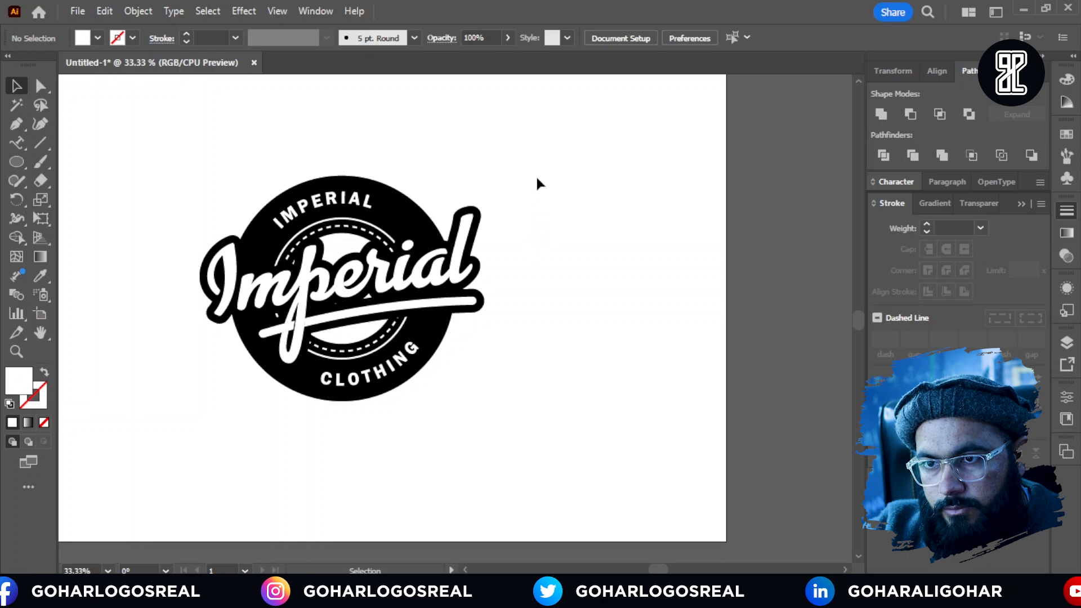
pyautogui.moveTo(533, 164); pyautogui.dragTo(167, 420)
pyautogui.rightClick(321, 292)
pyautogui.click(363, 438)
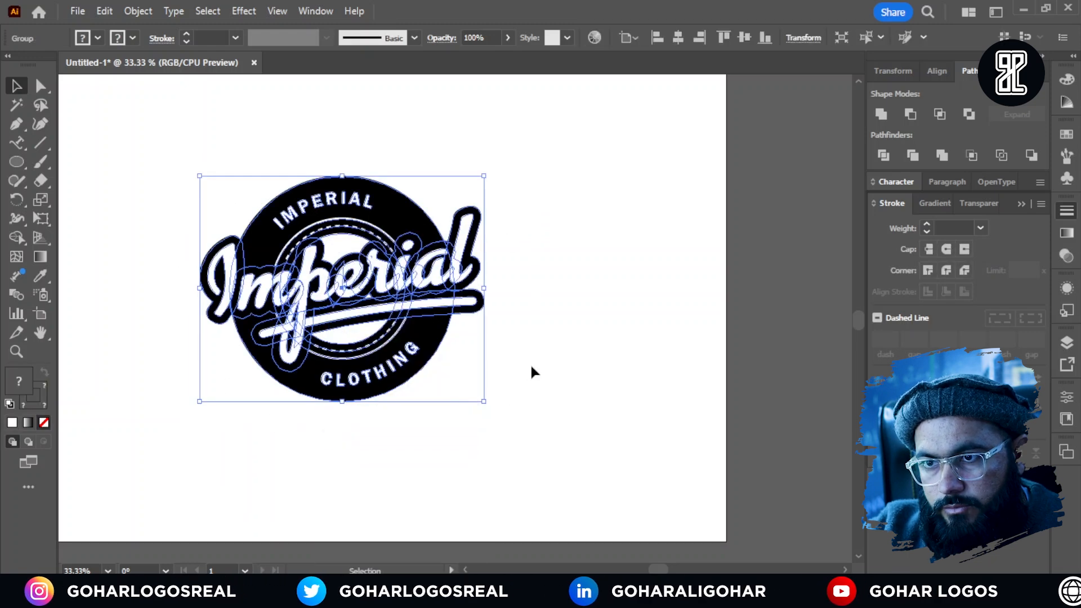
pyautogui.click(530, 363)
pyautogui.scroll(-1, 467, 271)
pyautogui.scroll(1, 486, 228)
pyautogui.moveTo(528, 246); pyautogui.dragTo(568, 260)
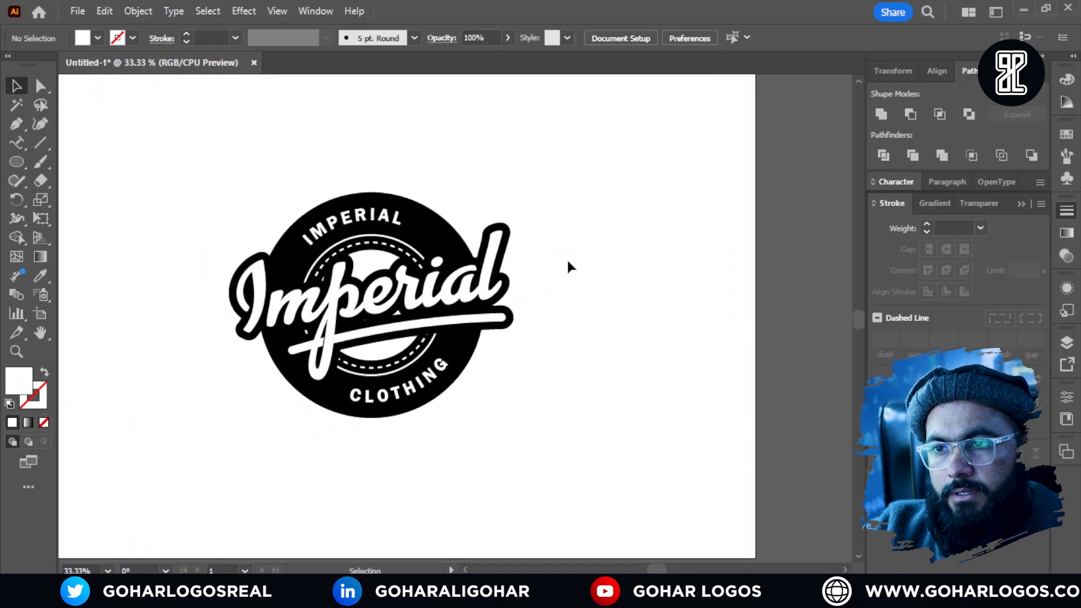